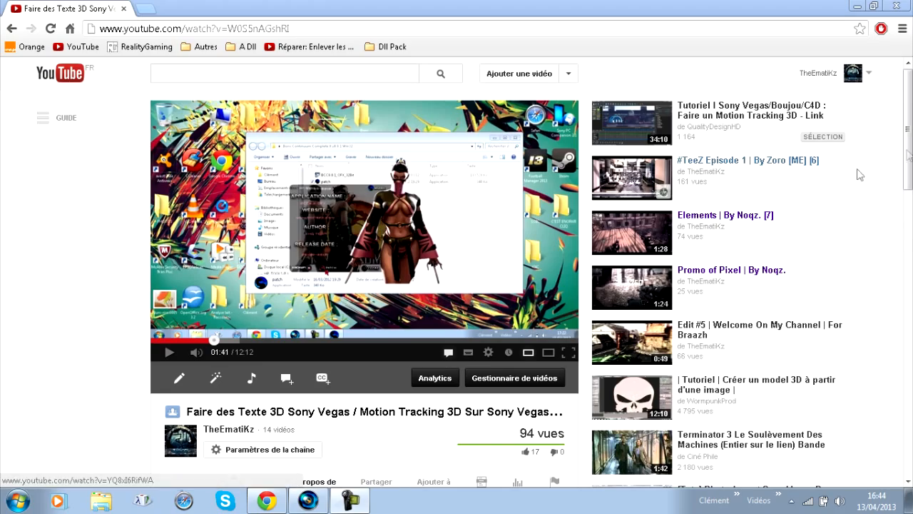
Step: Look through the video page and its comments about the installation error, and close the browser
drag(908, 152, 911, 243)
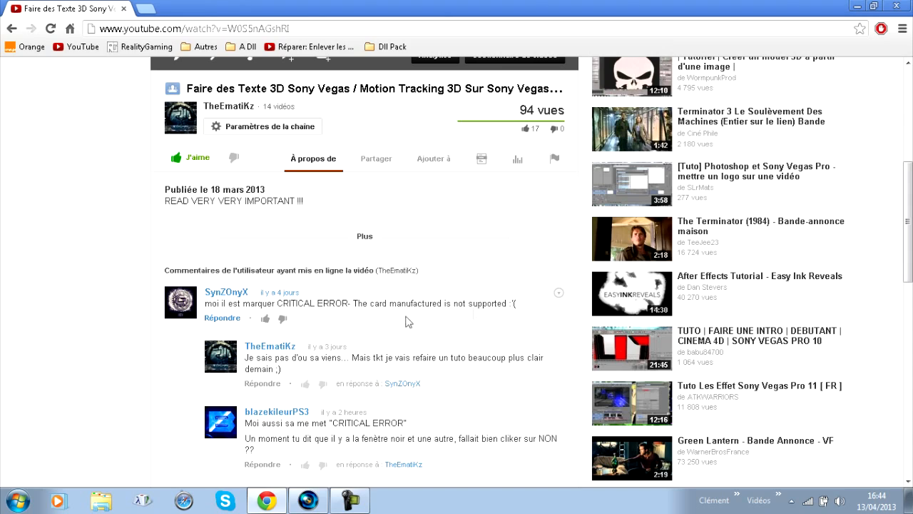
drag(909, 206, 909, 118)
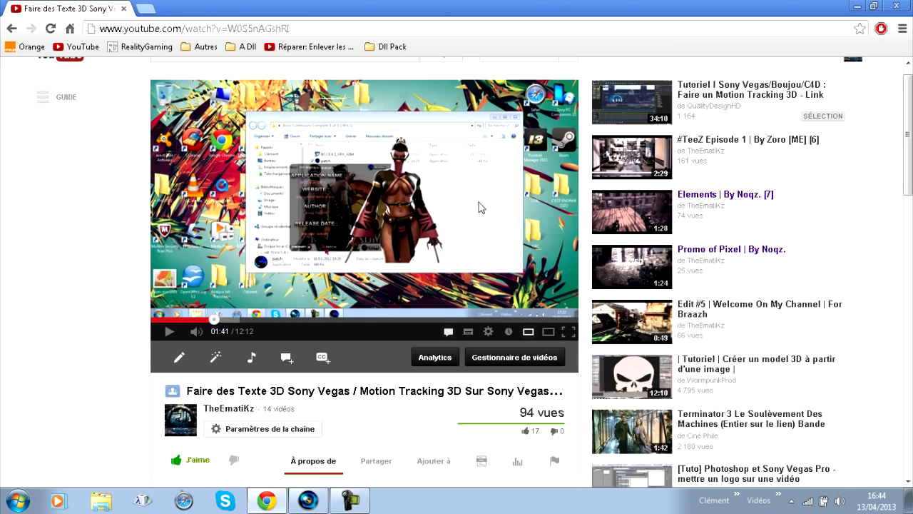
click(895, 6)
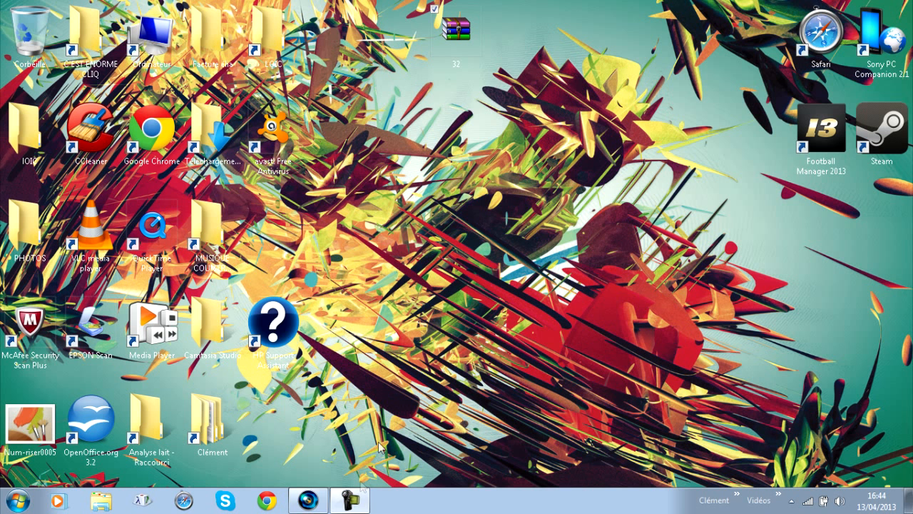
click(353, 503)
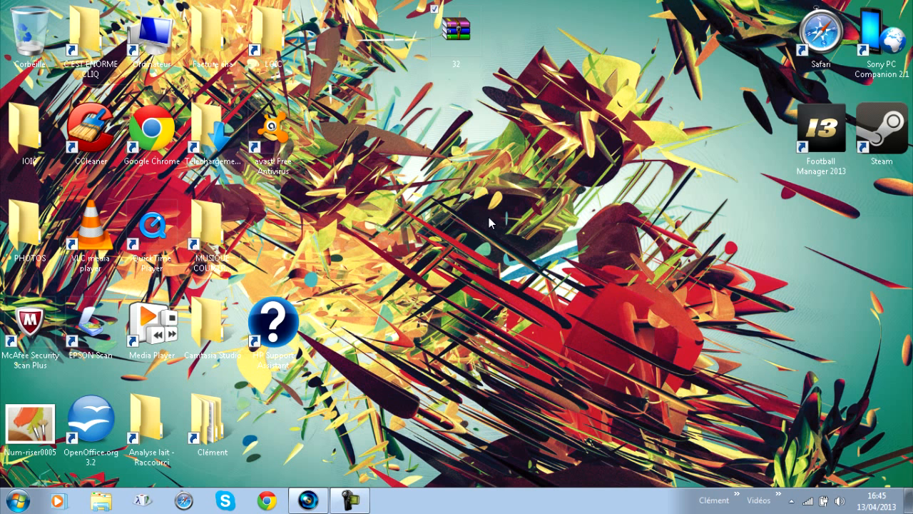
Step: Extract the Boris Continuum Complete 8 v8.0.1 Win32 folder from the 32.rar archive to the desktop and close WinRAR
double_click(464, 54)
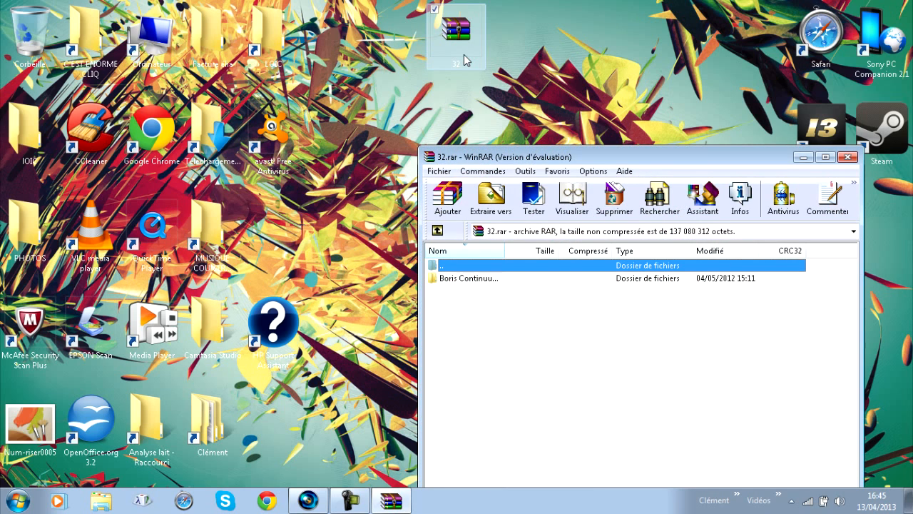
click(711, 345)
double_click(562, 279)
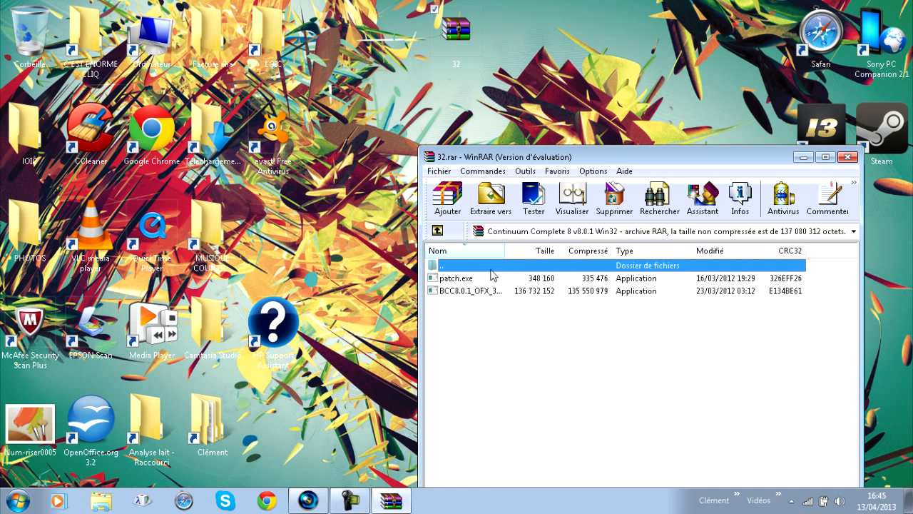
click(507, 327)
drag(485, 293, 331, 247)
click(438, 235)
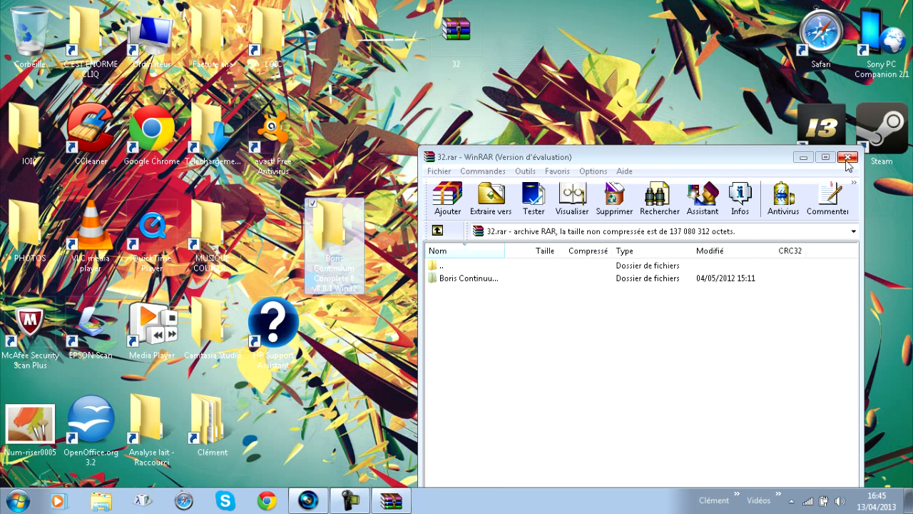
click(848, 158)
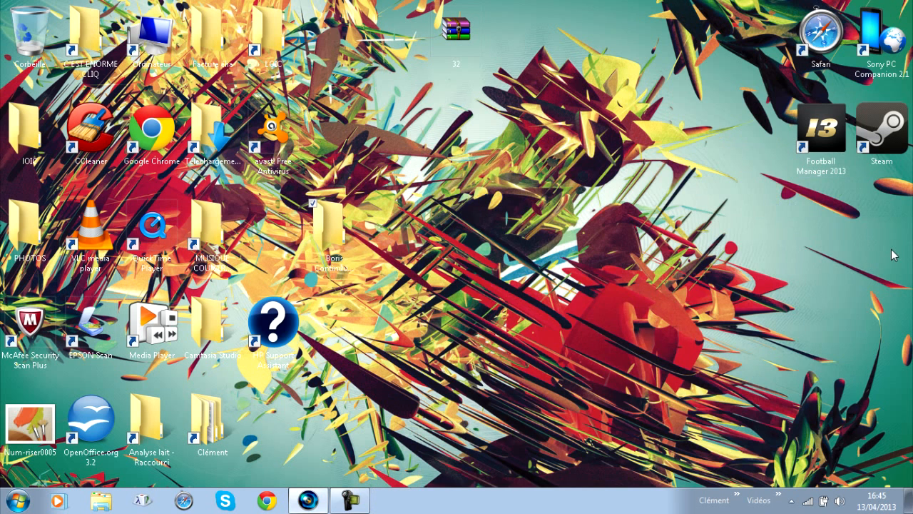
Step: Check the contents of the extracted Boris Continuum Complete folder on the desktop and close its window
double_click(340, 238)
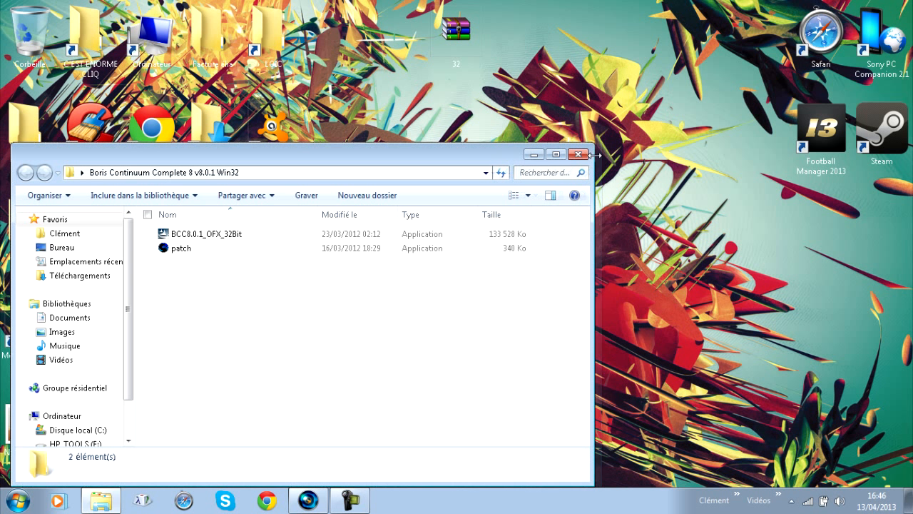
click(585, 154)
click(350, 499)
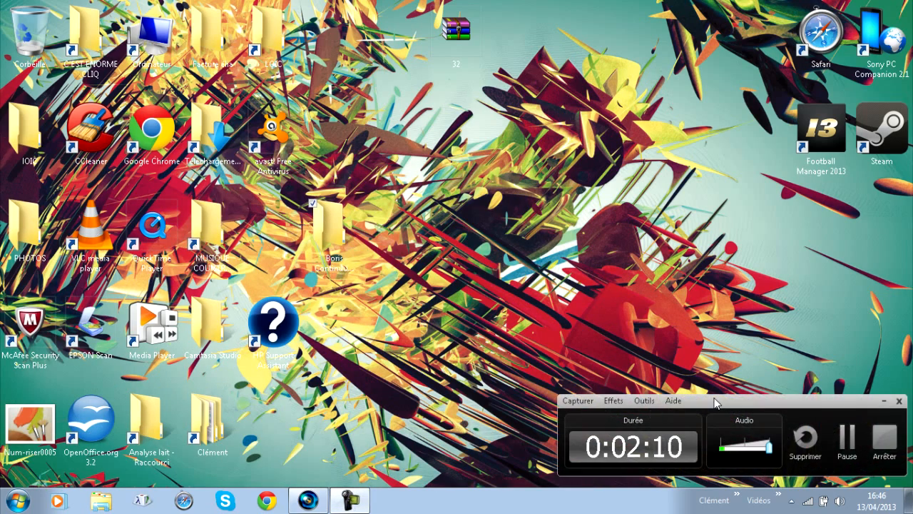
click(861, 442)
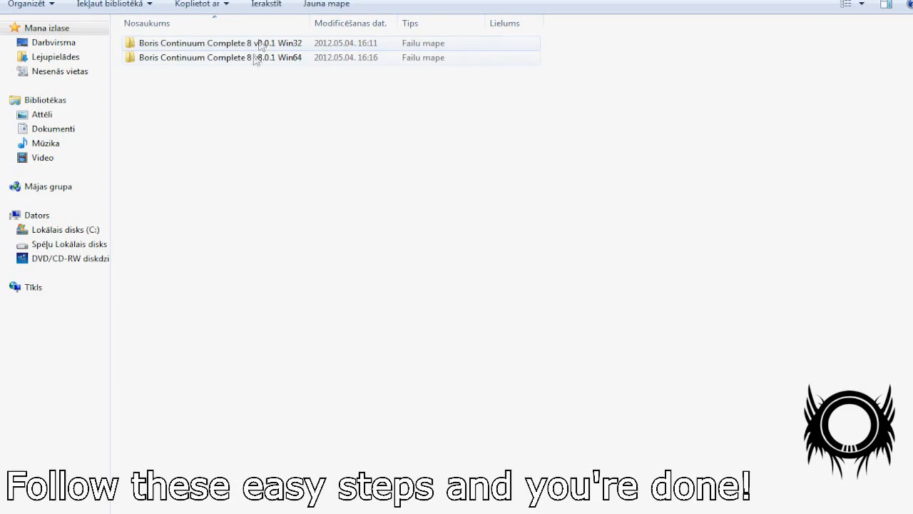
Step: Run the patch program from the Boris Continuum Complete 8 v8.0.1 Win64 folder and close it
double_click(249, 57)
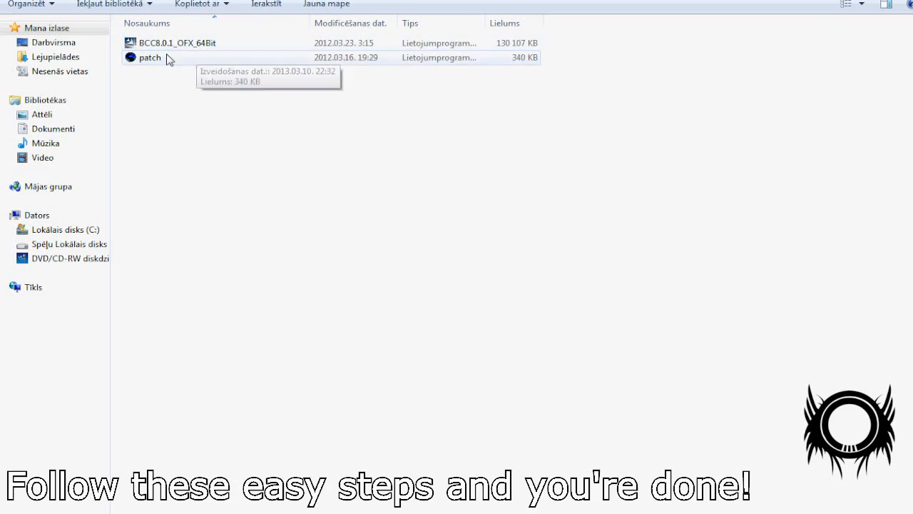
double_click(169, 57)
click(380, 407)
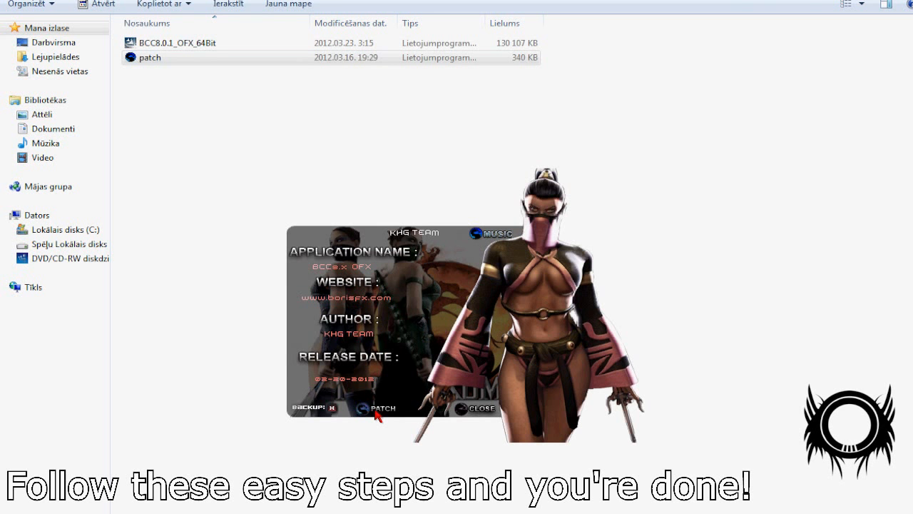
click(474, 407)
Step: Install BCC 8 OFX 64Bit from BCC8.0.1_OFX_64Bit for all users, answering the licensing question along the way
double_click(178, 43)
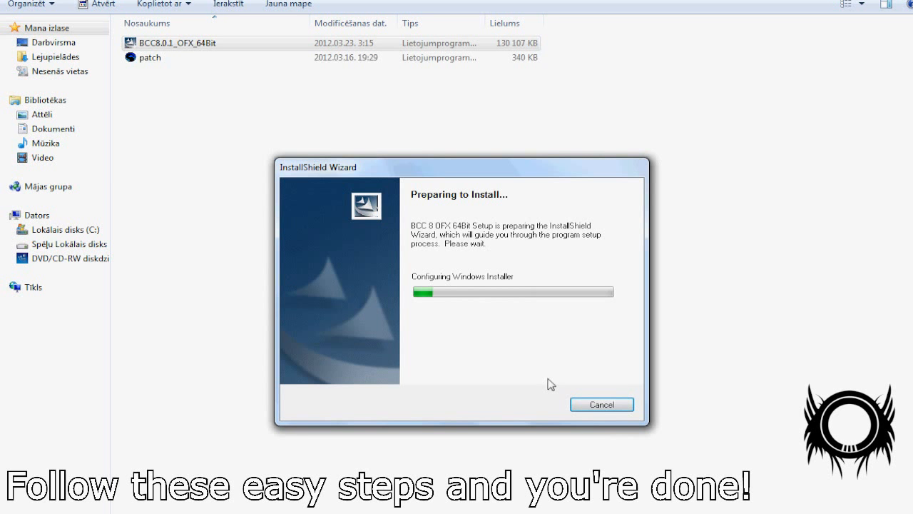
click(517, 406)
click(535, 408)
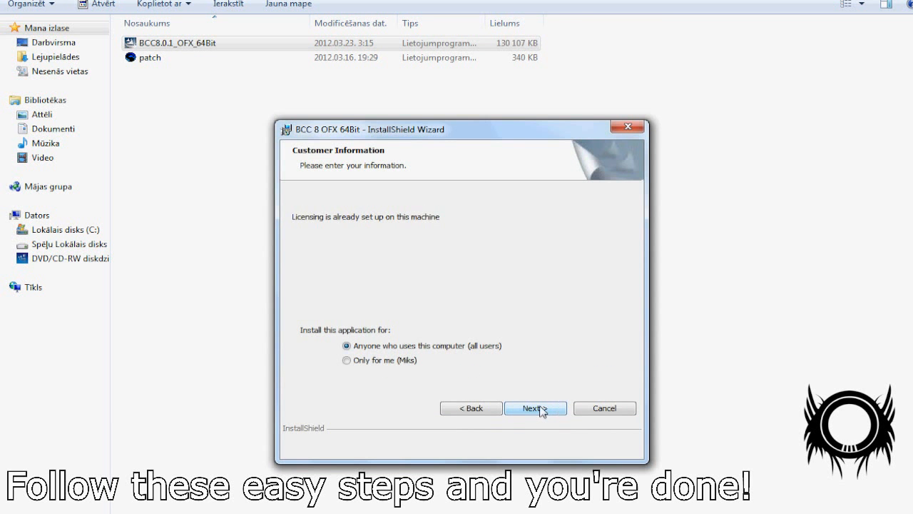
click(540, 410)
click(545, 410)
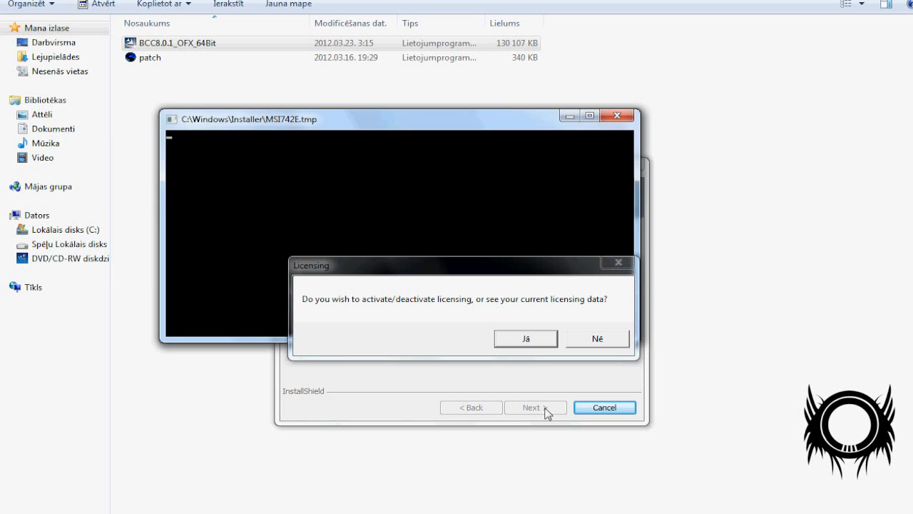
click(553, 341)
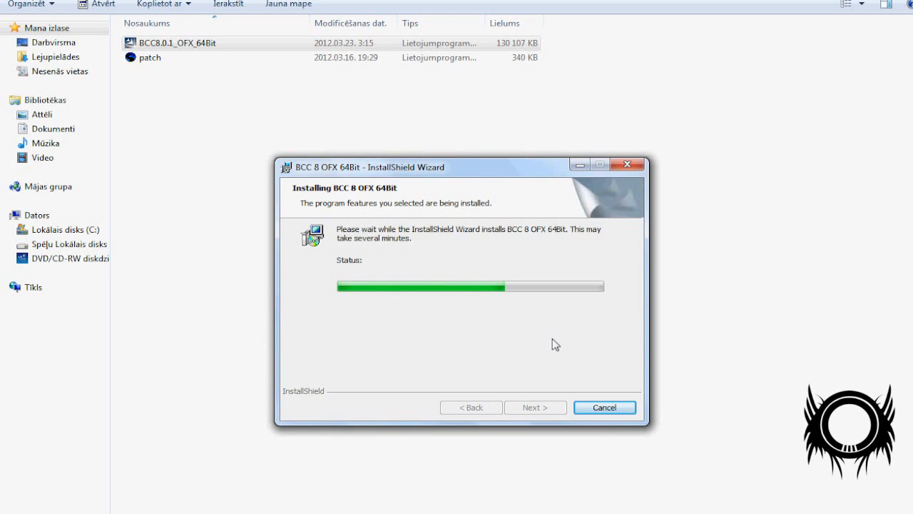
click(534, 407)
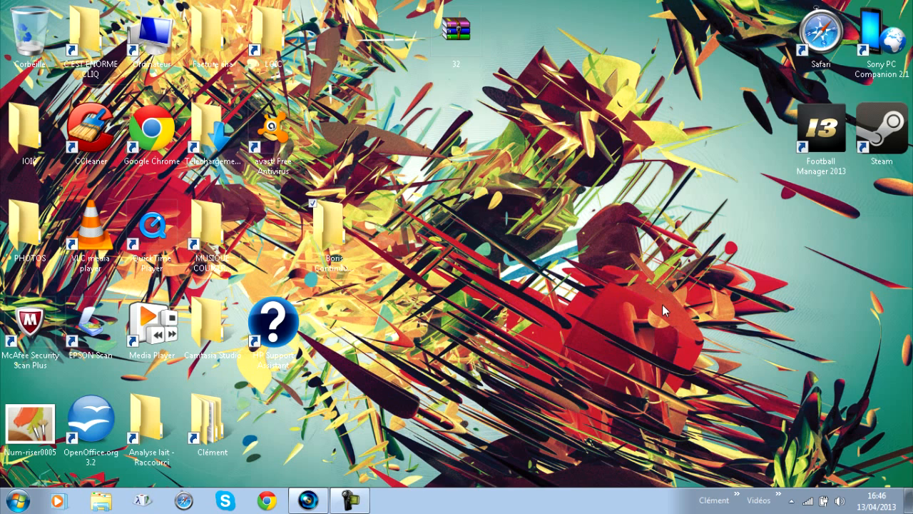
Step: Switch to Vegas Pro and look through the BCC video effects, previewing BCC Artist's Poster
click(311, 505)
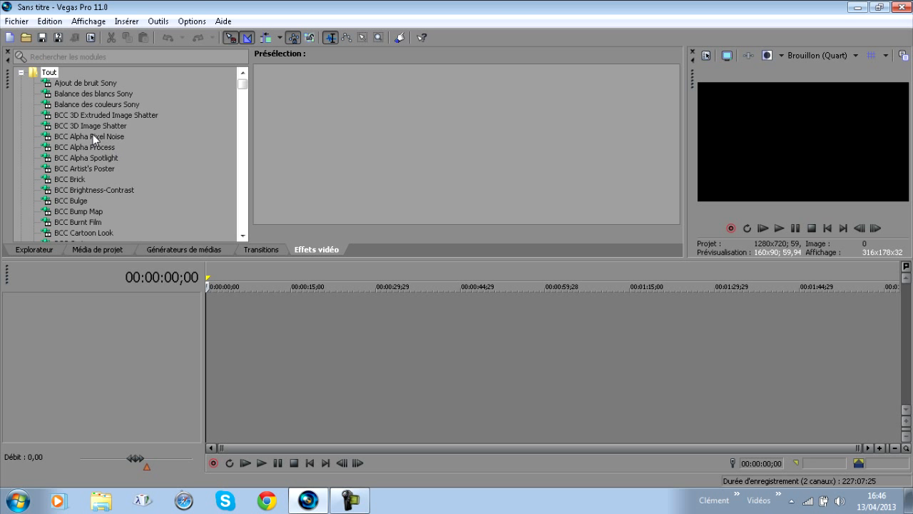
click(80, 170)
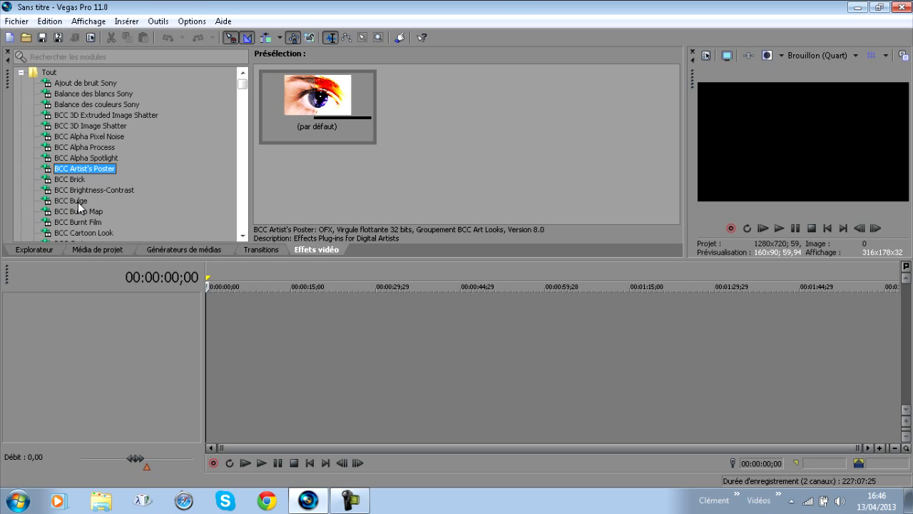
drag(244, 93, 243, 134)
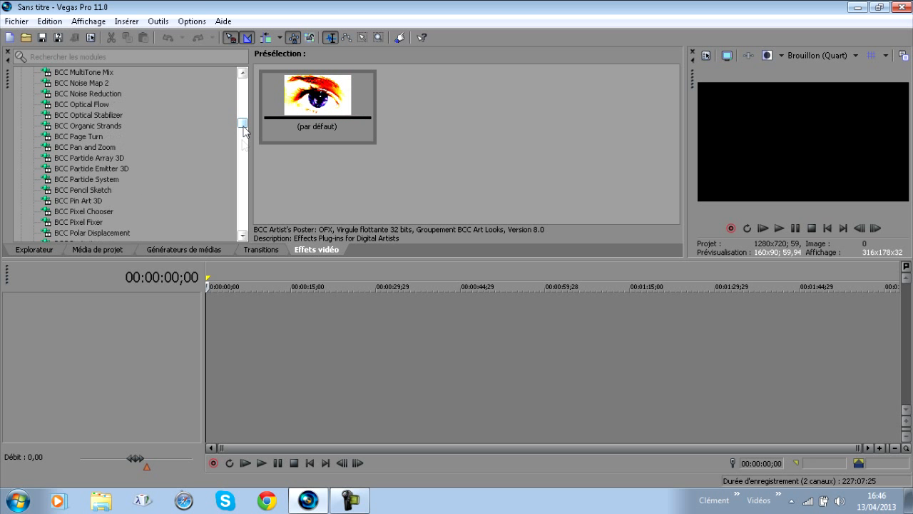
Step: Preview the BCC transitions, including Burnt Film, Criss-Cross Wipe, Lens Transition and Linear Wipe
click(250, 249)
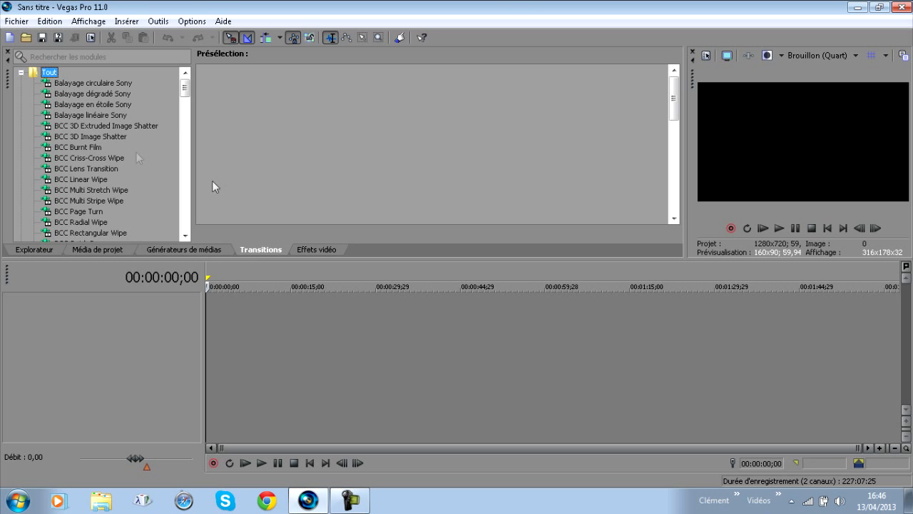
click(75, 147)
click(83, 169)
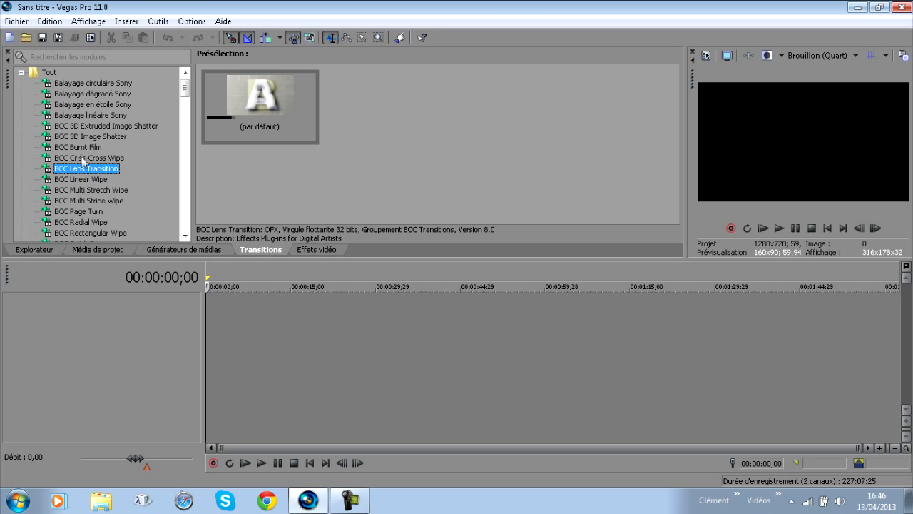
click(79, 147)
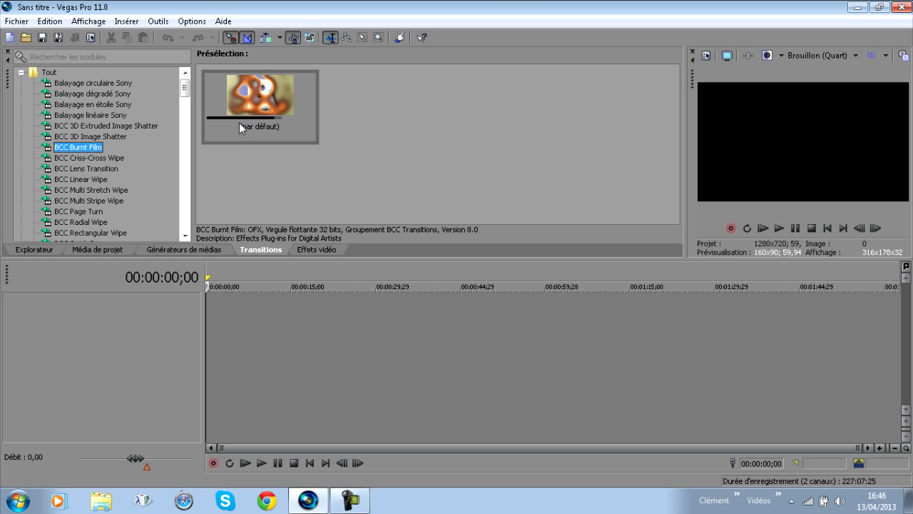
click(84, 158)
click(84, 169)
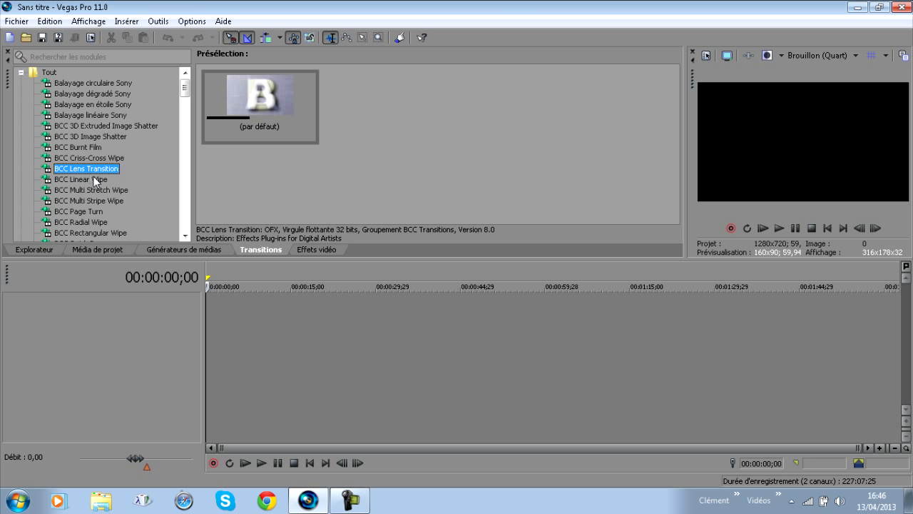
click(96, 181)
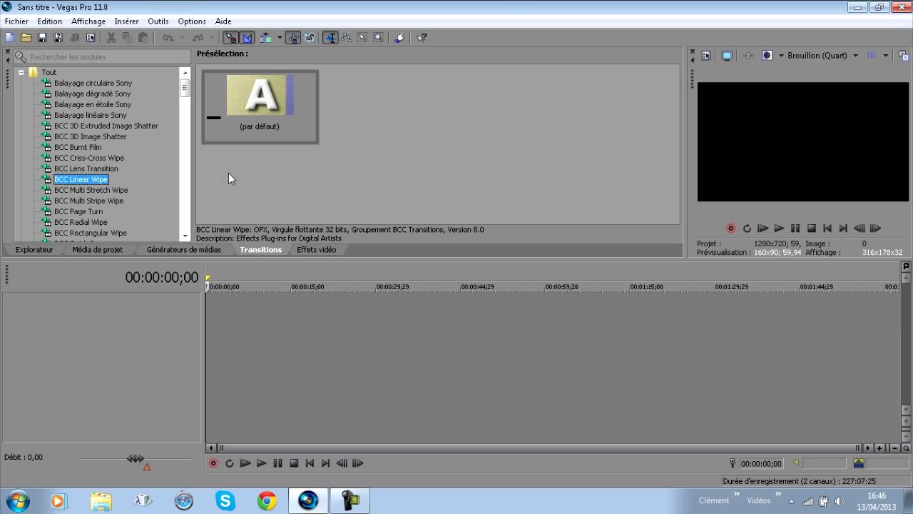
Step: Return to the video effects list and insert a new video track in the empty timeline
click(307, 255)
right_click(229, 333)
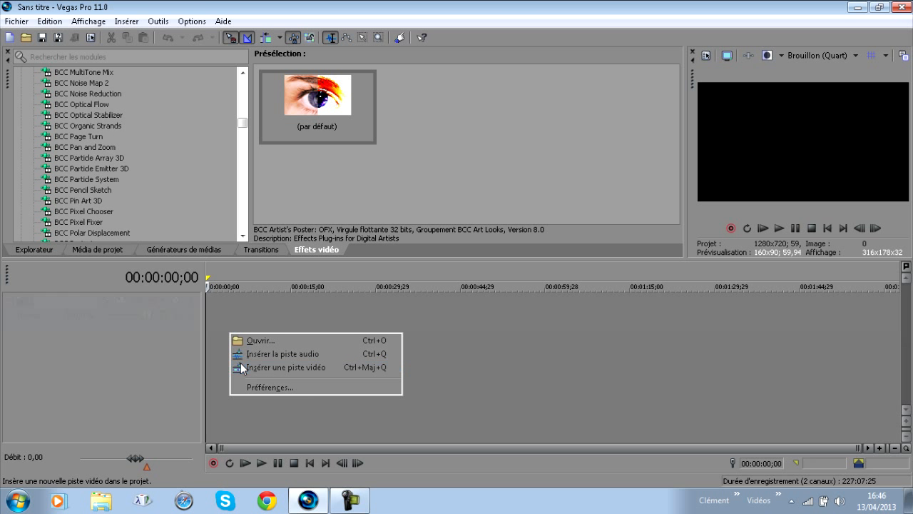
click(241, 364)
Step: Insert a text media event on the video track, clear its sample text, and close the generator window
right_click(226, 320)
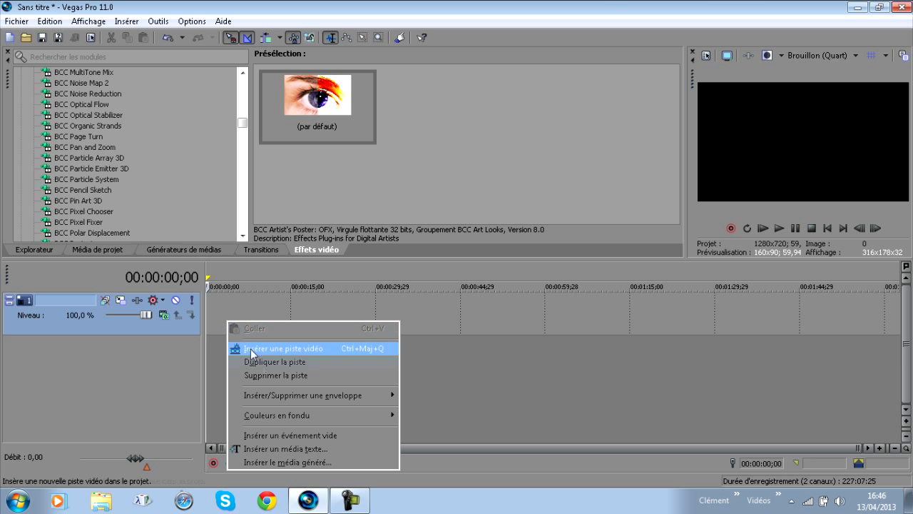
click(282, 448)
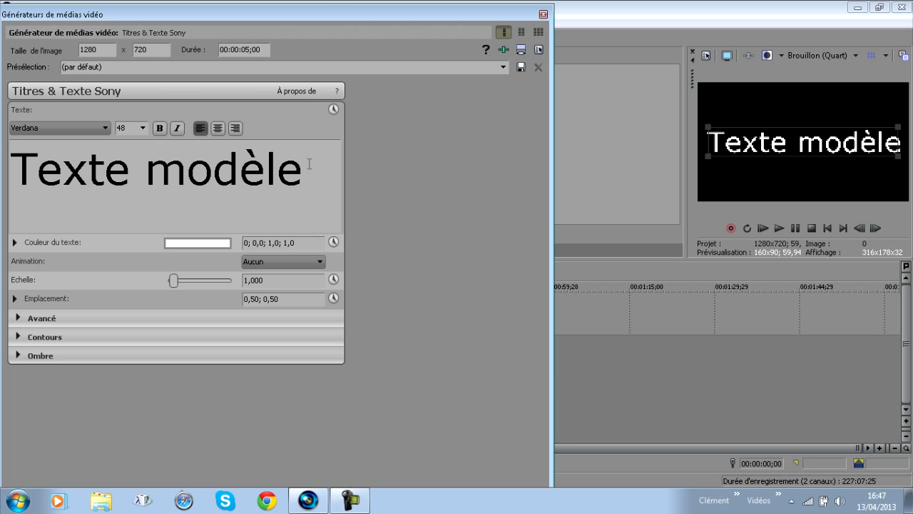
drag(309, 164, 111, 172)
key(Delete)
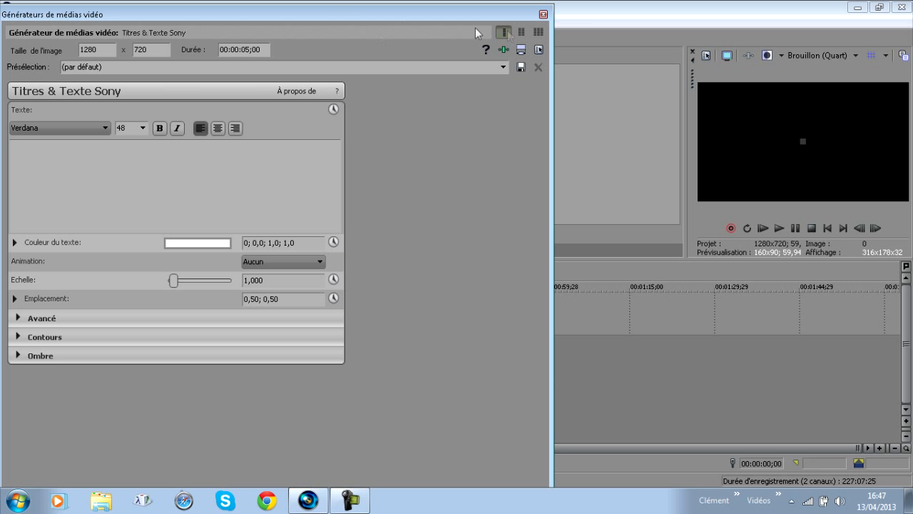
click(543, 14)
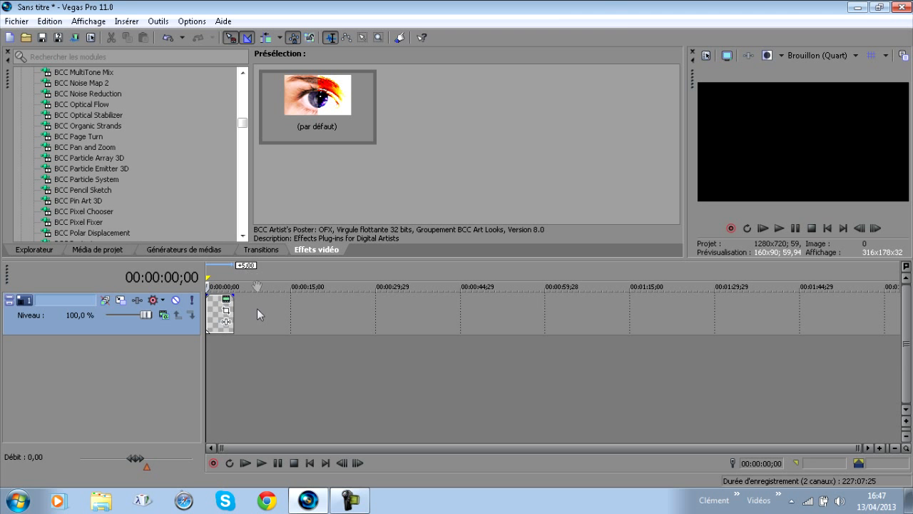
Step: Apply the default preset of BCC Extruded Text from BCC 3D Objects to the blank text event
drag(242, 125, 244, 225)
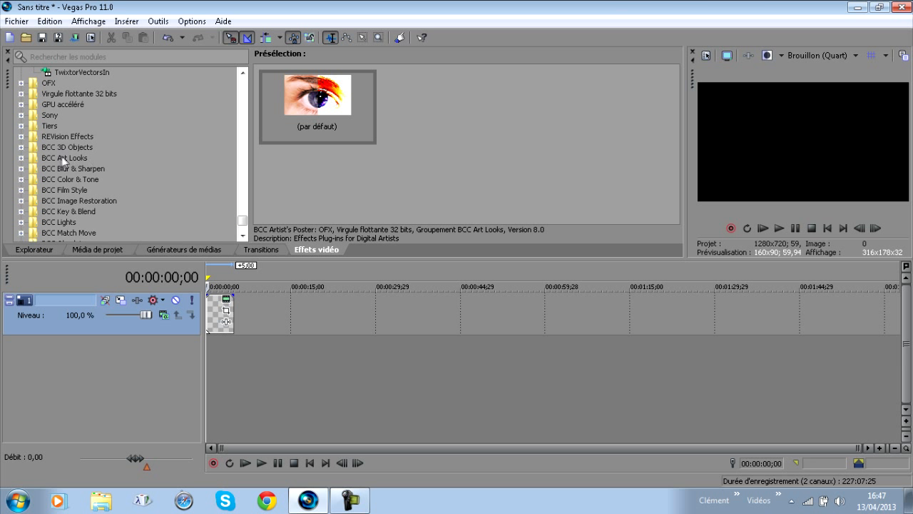
click(21, 146)
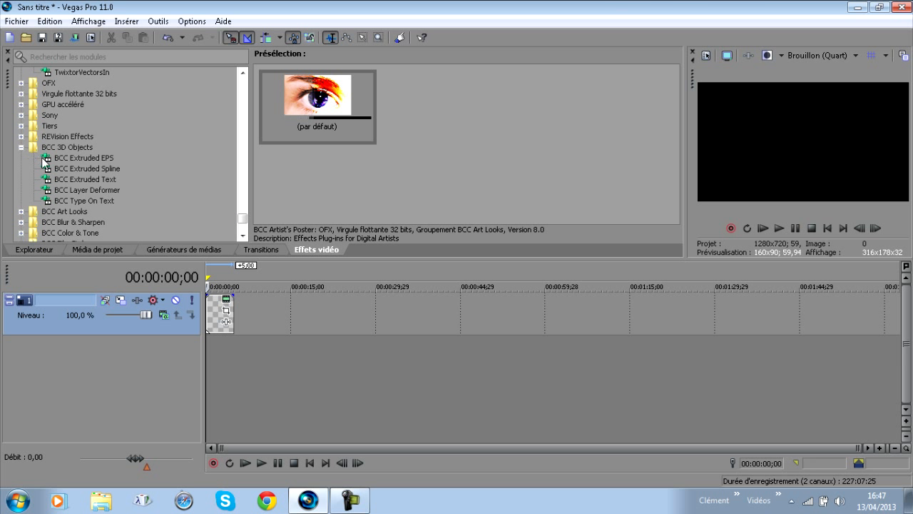
click(82, 181)
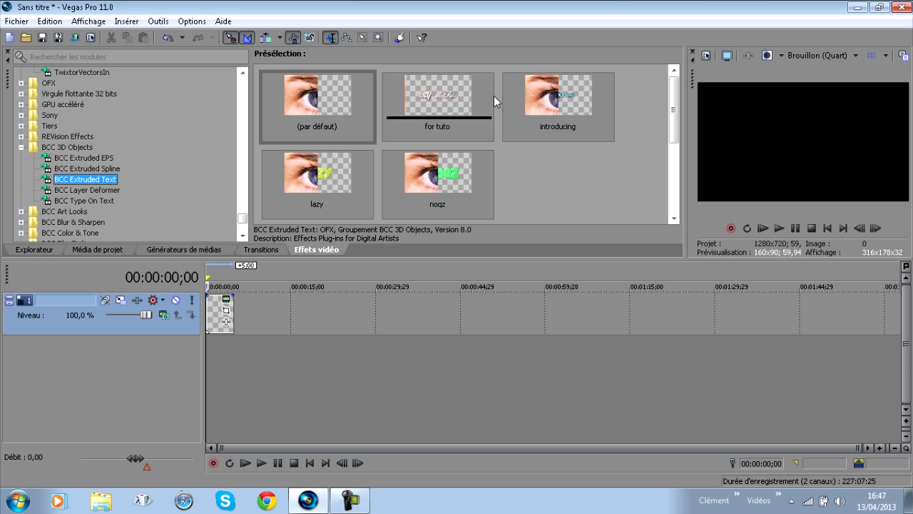
drag(332, 96, 227, 321)
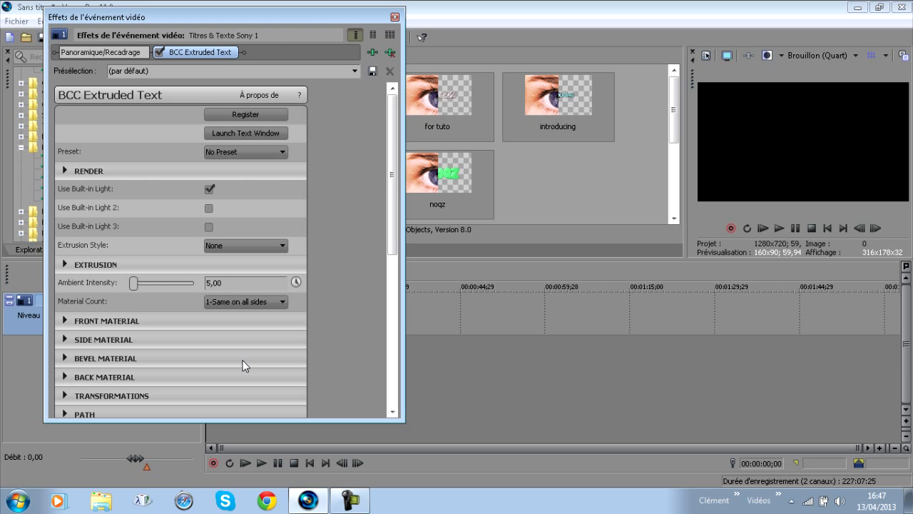
Step: Open the Extruded Text editing window and enter the text "BY NOQZ"
click(250, 133)
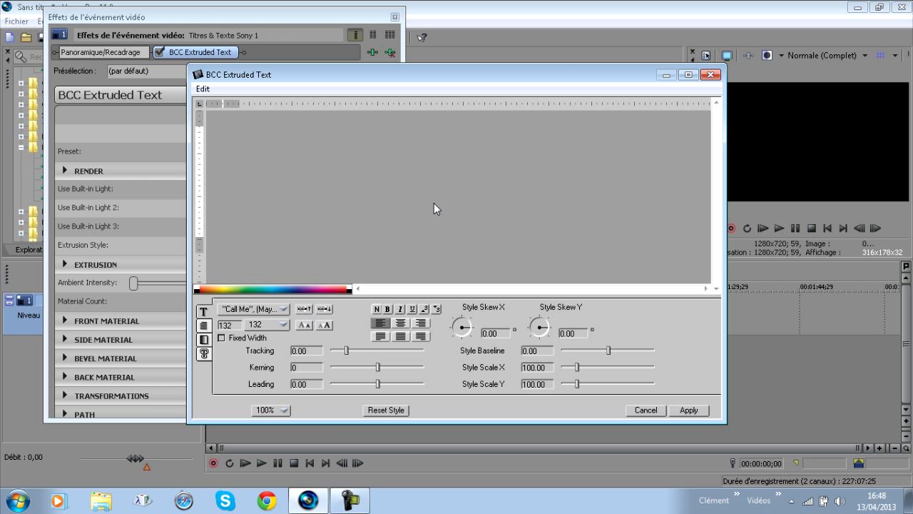
text(B)
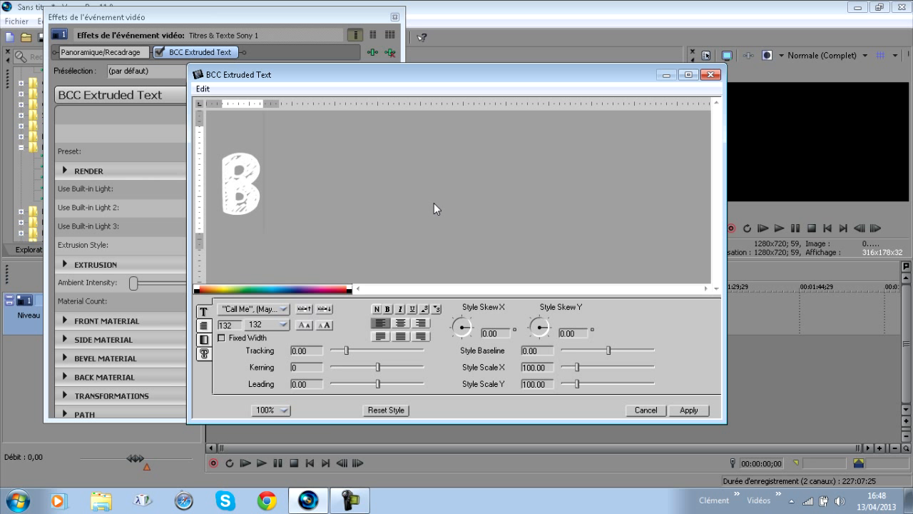
text(Y NOQZ)
Step: Select the whole text and try out the Bebas and Constantia fonts on it
drag(544, 198, 216, 231)
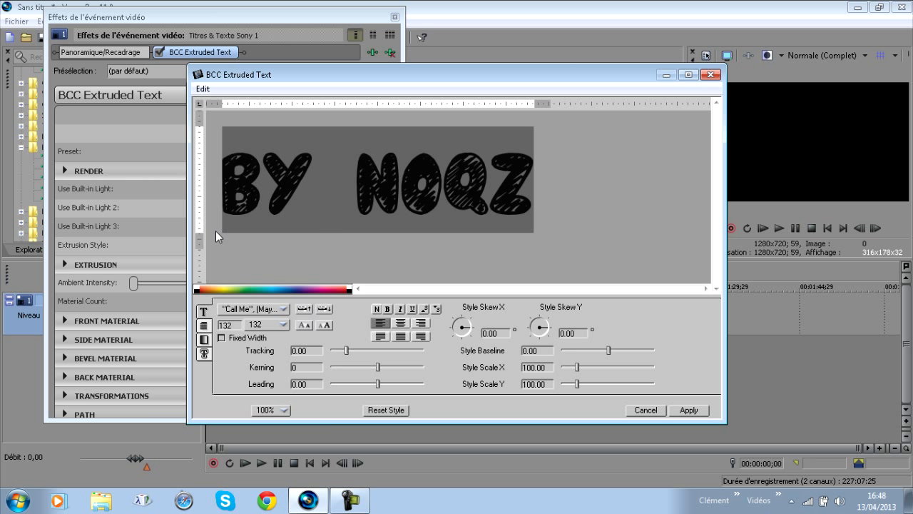
click(269, 310)
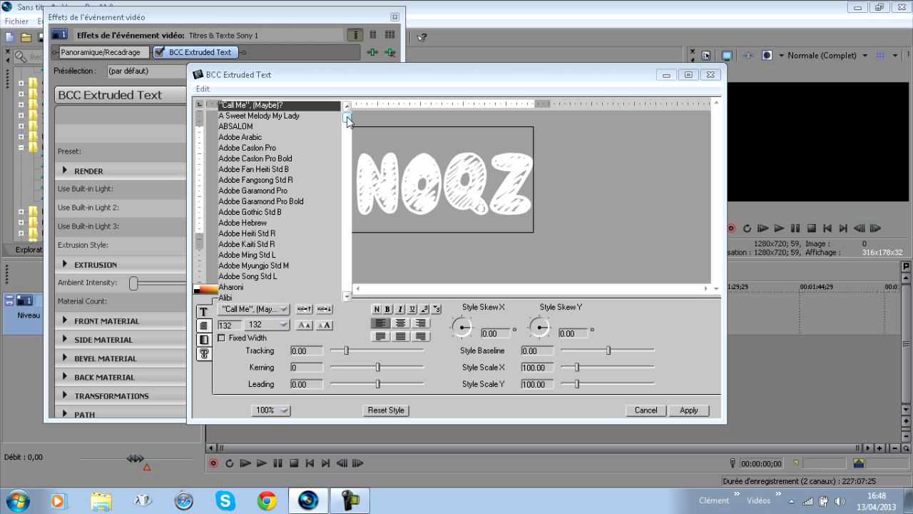
drag(348, 119, 348, 132)
click(236, 191)
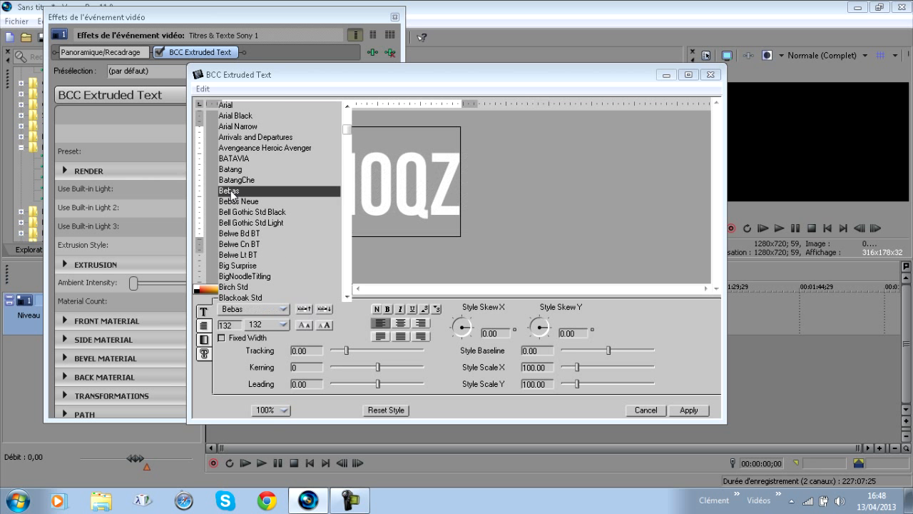
drag(350, 132, 348, 144)
scroll(273, 152, down, 8)
click(255, 152)
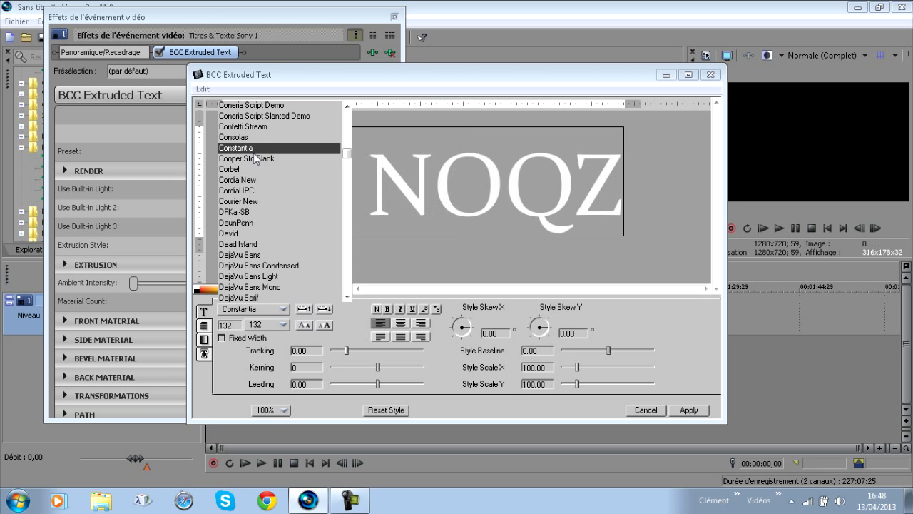
Step: Set the selected text's font to Dead Island and apply the text to the effect
key(Down)
key(Down)
key(Down)
key(Down)
key(Down)
key(Down)
key(Down)
key(Down)
key(Down)
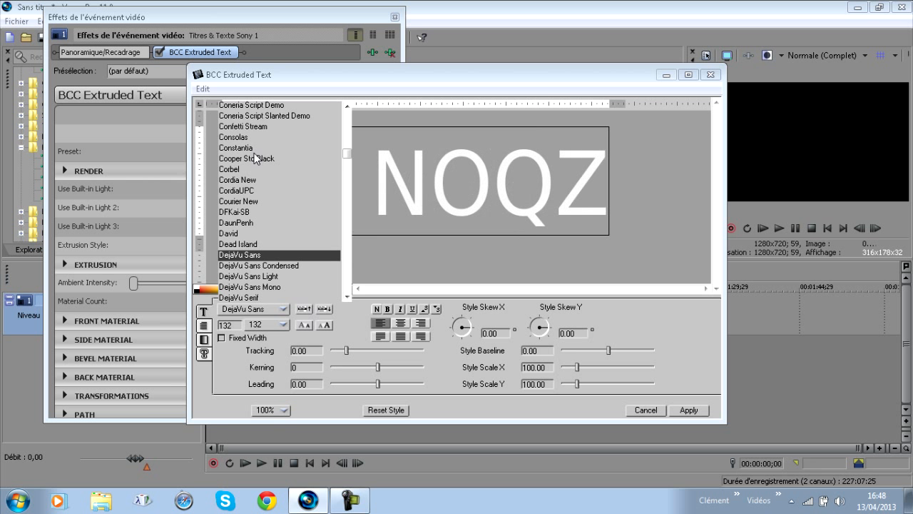
click(392, 235)
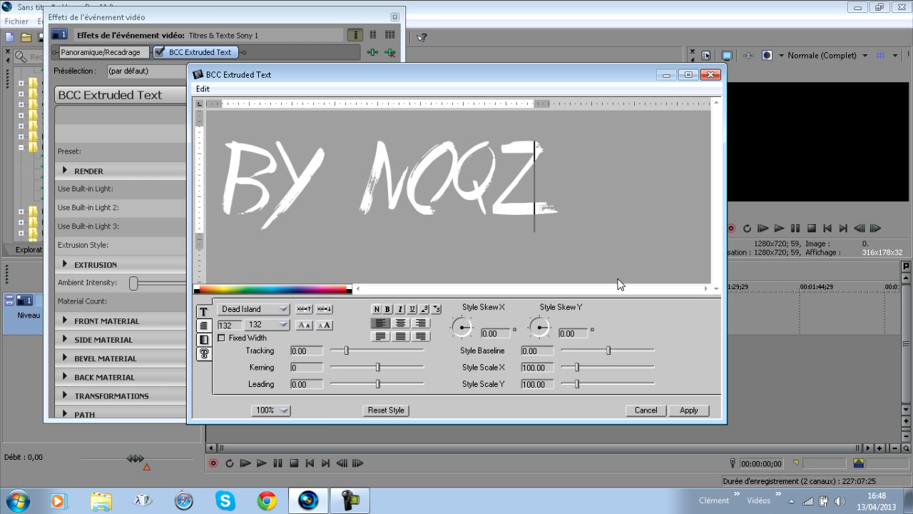
click(689, 411)
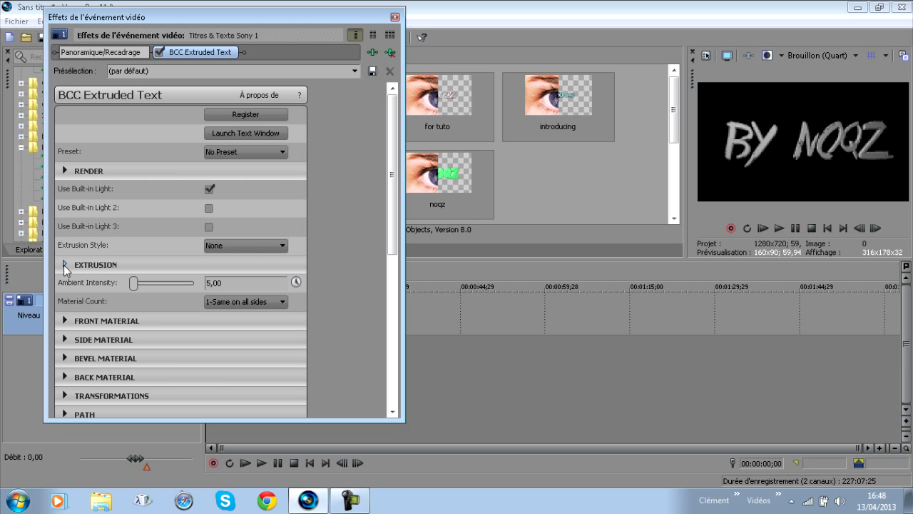
Step: Set the text's extrusion depth to 30
click(64, 264)
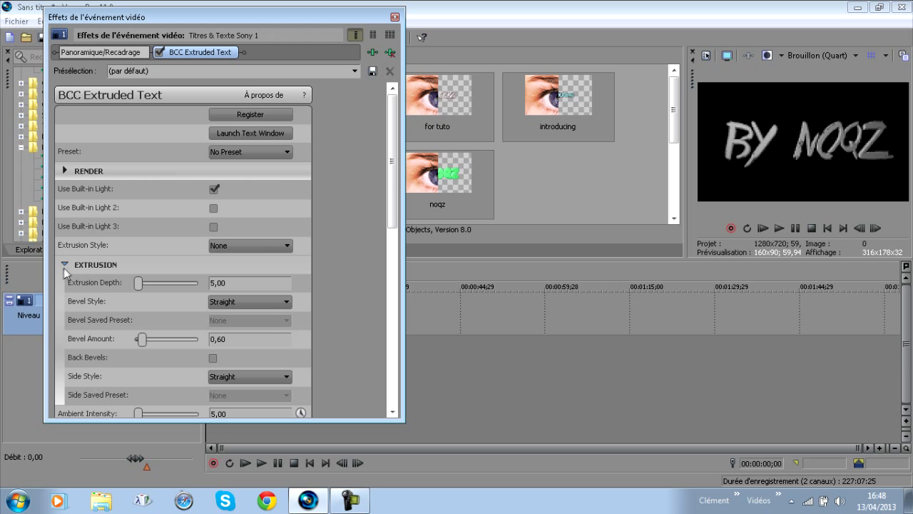
click(254, 283)
text(30)
key(Return)
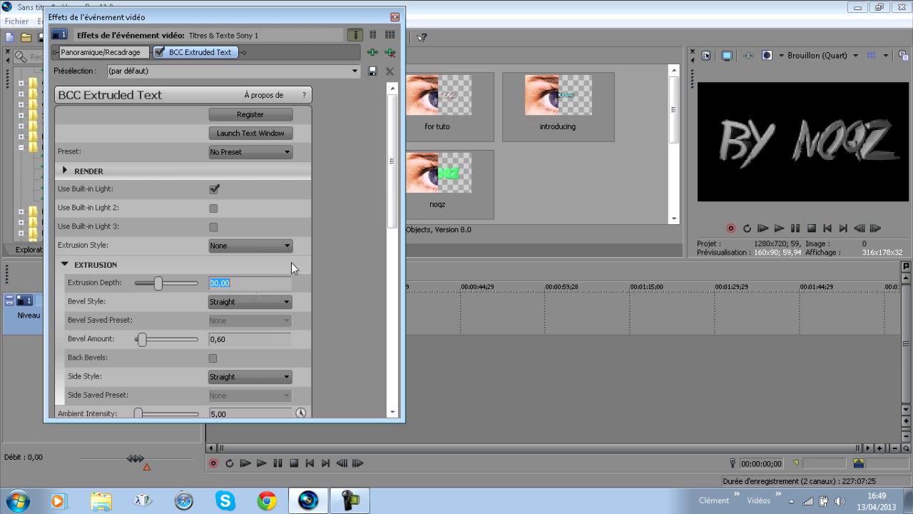
Step: Review the bevel amount, bevel style and side style options, and collapse the extrusion settings
drag(394, 204, 394, 230)
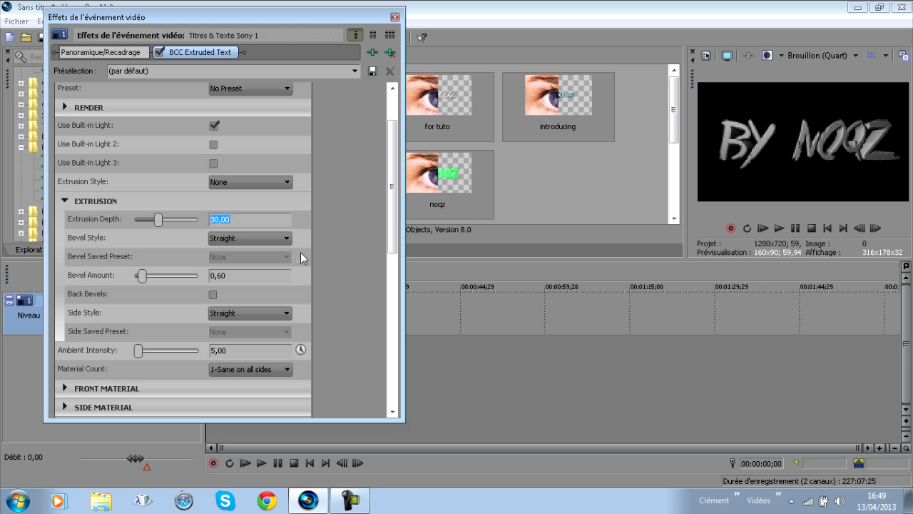
click(245, 272)
scroll(391, 258, down, 3)
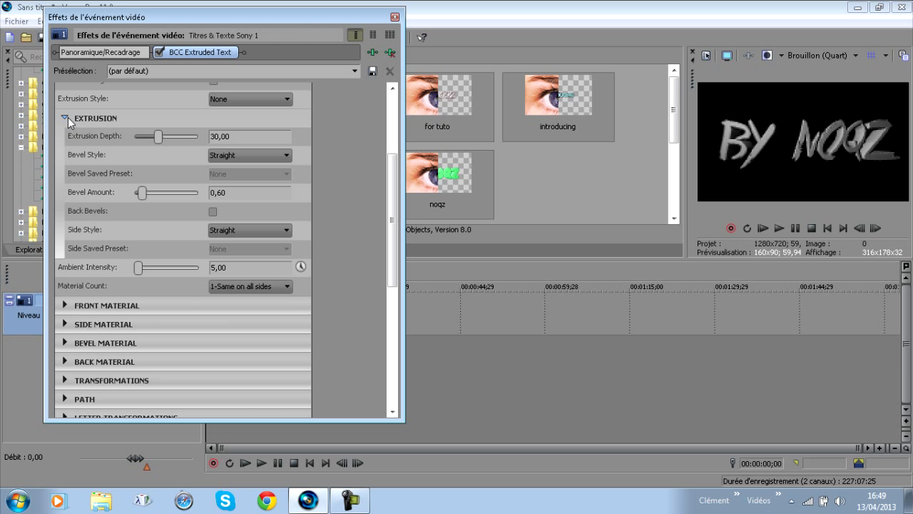
click(219, 154)
click(219, 155)
click(249, 233)
click(249, 233)
click(65, 118)
Step: Set the front material's ambient colour to bright red (HSV 0; 0.96; 0.94) and raise the ambient intensity to about 30.5
click(65, 173)
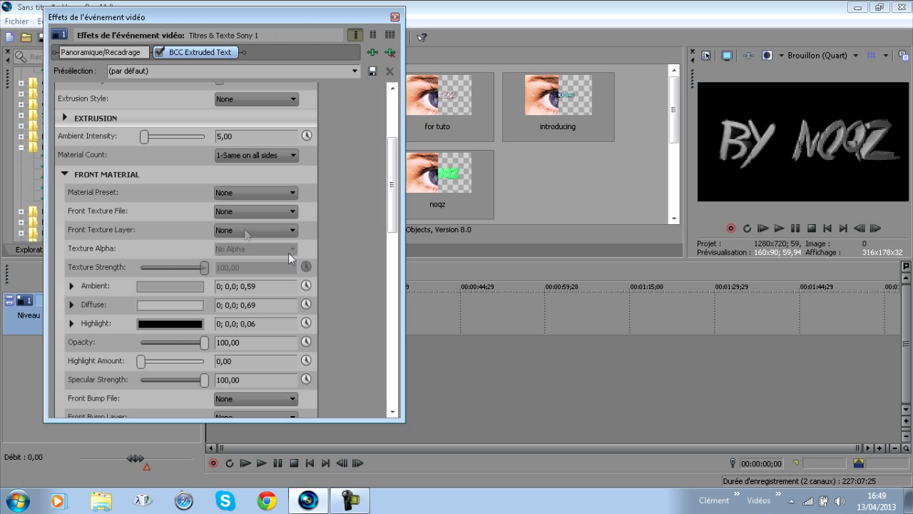
click(171, 285)
click(195, 326)
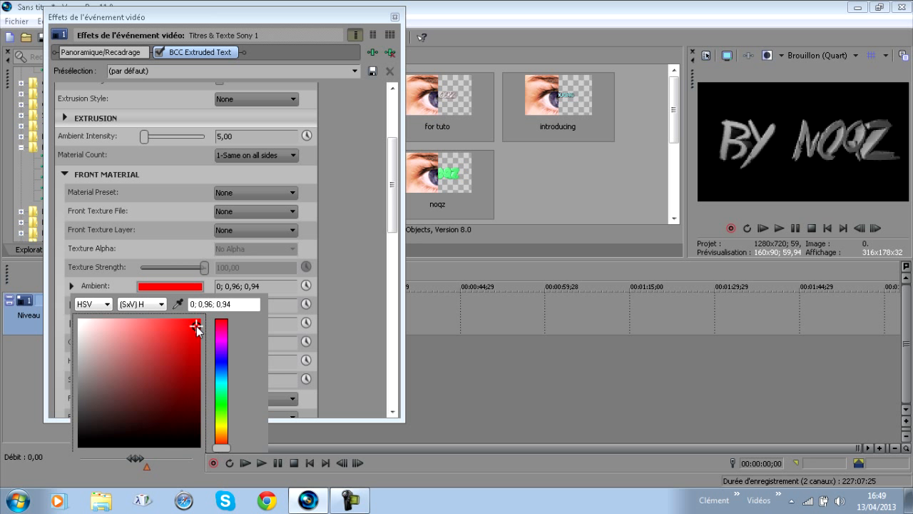
click(348, 295)
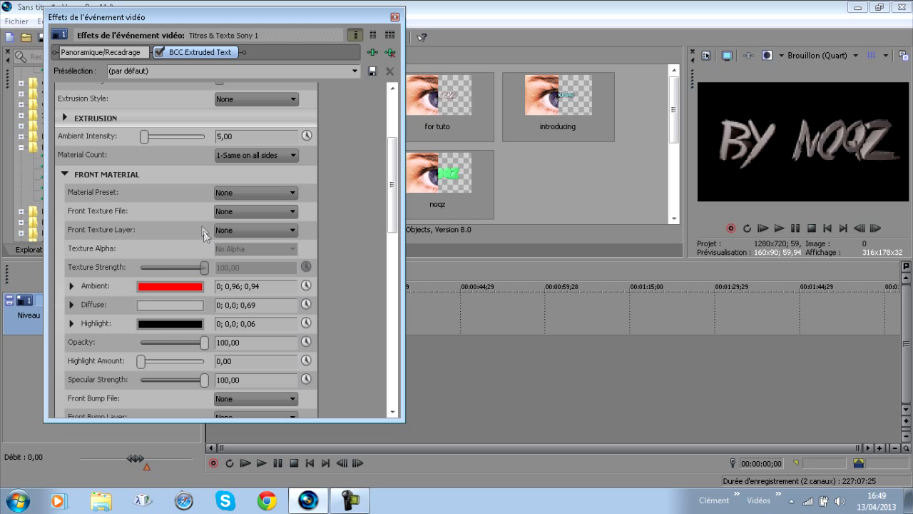
drag(145, 136, 178, 137)
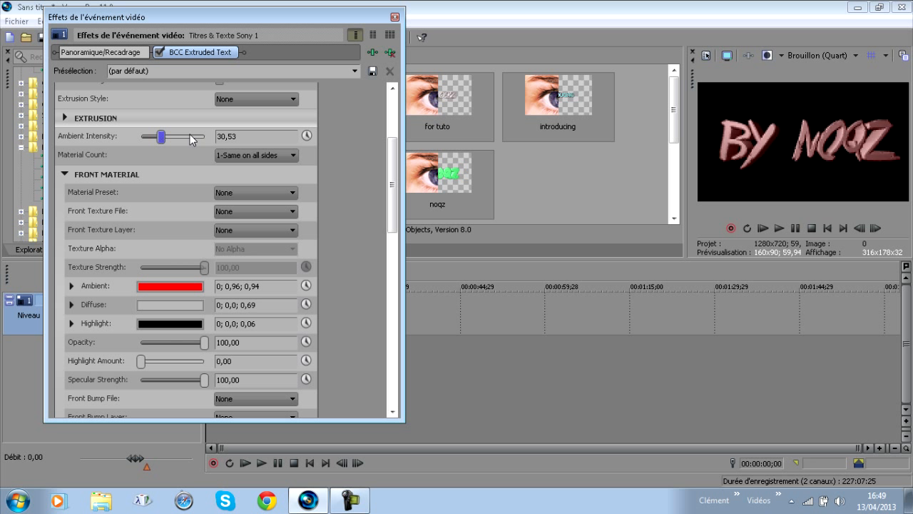
Step: Set the front material's highlight and diffuse colours to near white
click(149, 324)
click(86, 357)
click(369, 267)
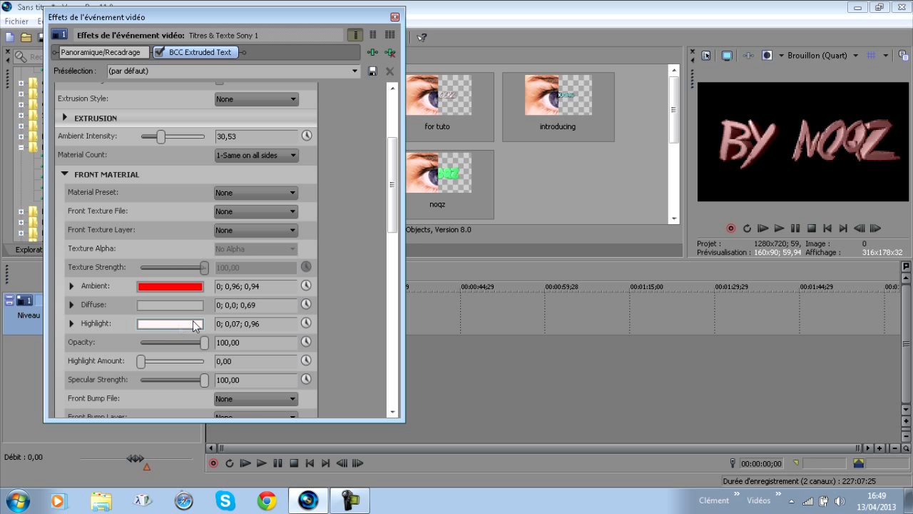
click(165, 307)
click(88, 341)
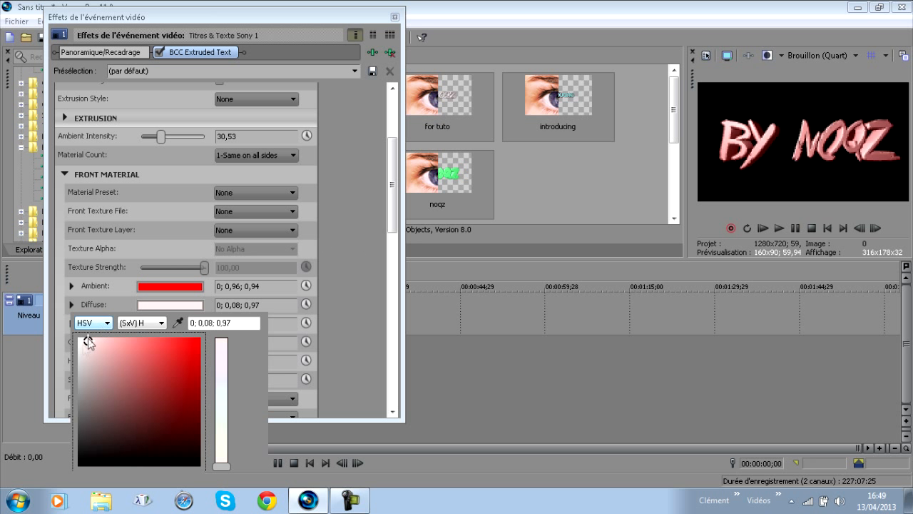
Step: Change the front material's ambient colour to cyan (HSV 188; 0.96; 0.94) and raise its highlight amount to about 97.9
click(199, 286)
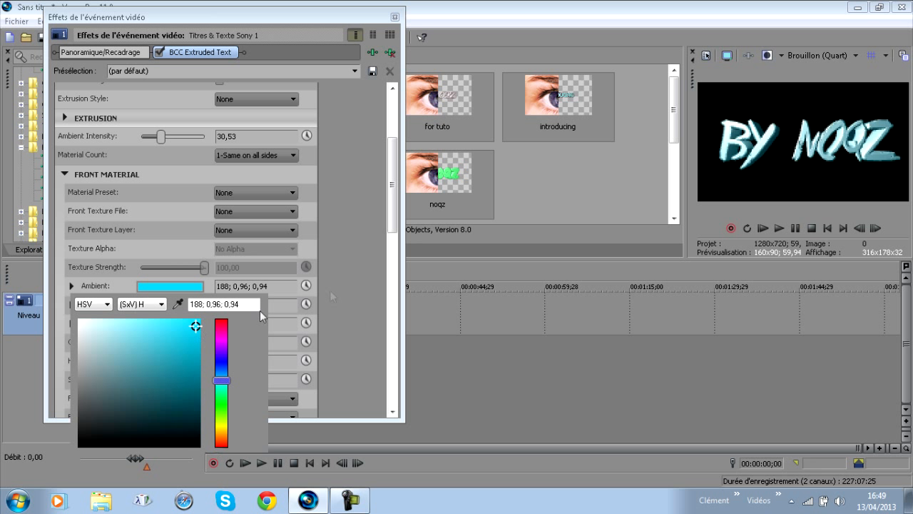
click(376, 279)
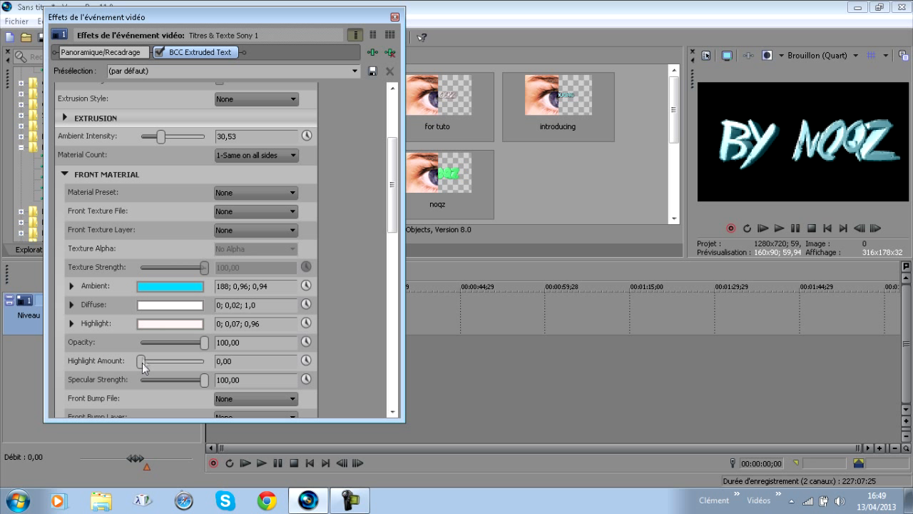
click(150, 325)
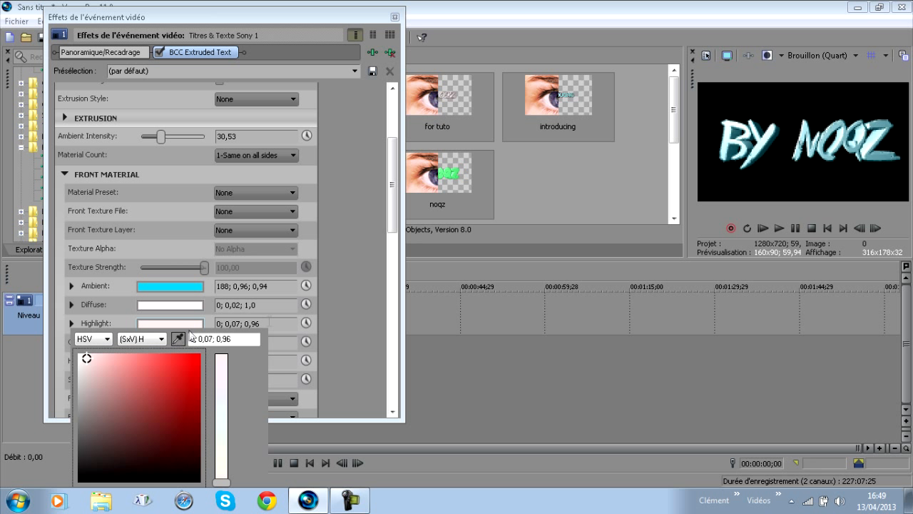
click(351, 338)
drag(144, 363, 146, 362)
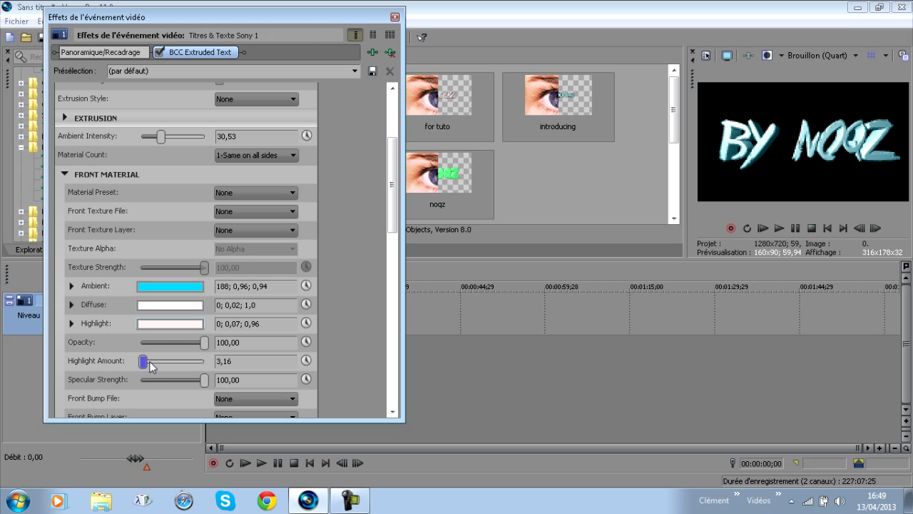
Step: Try a lower opacity and a lower specular strength on the front material, restoring each to 100
drag(219, 369, 146, 344)
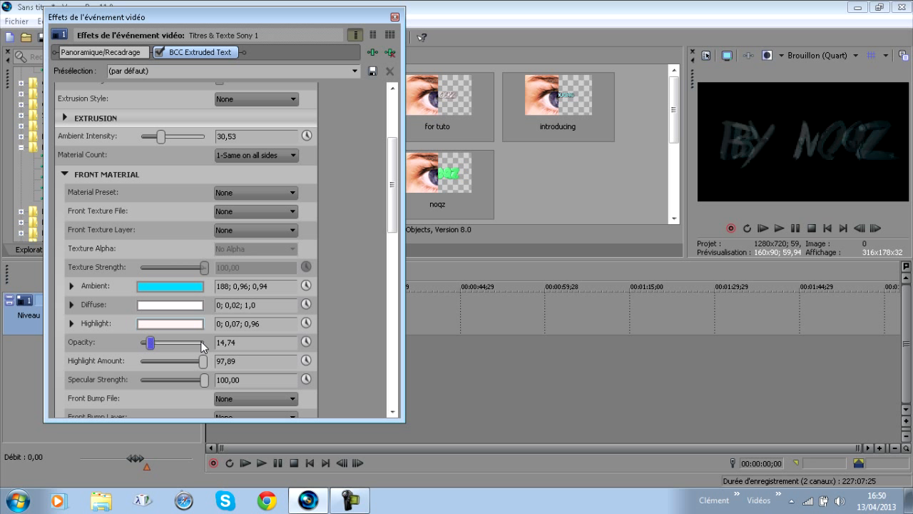
click(204, 342)
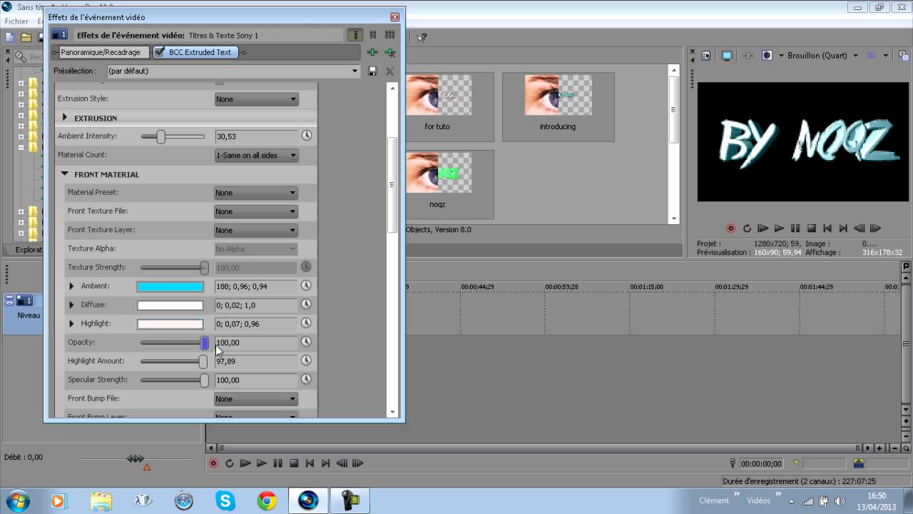
drag(204, 379, 176, 382)
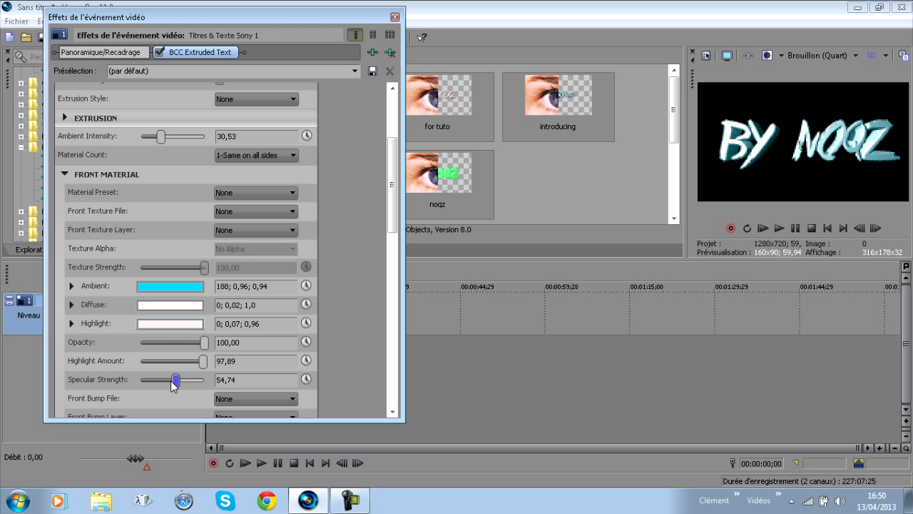
drag(170, 380, 208, 381)
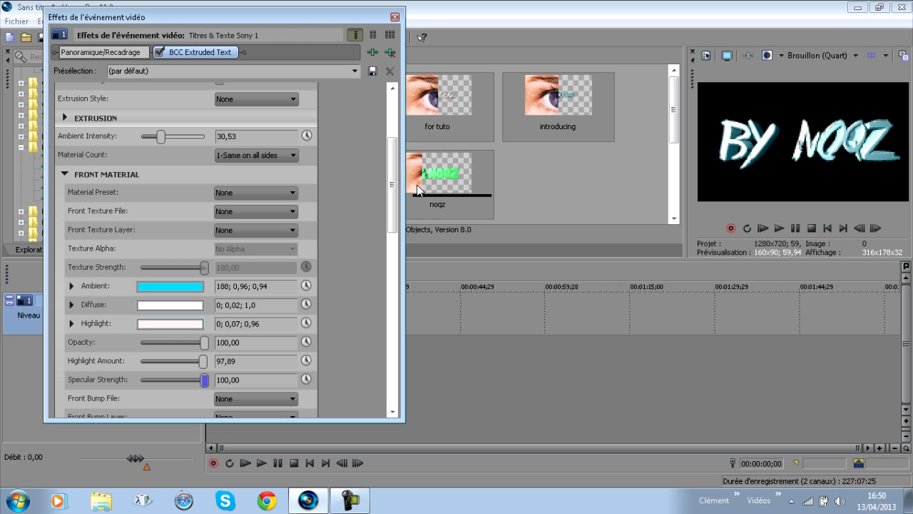
Step: Apply the metal-chrome.bcp material preset to the front material
drag(400, 202, 392, 259)
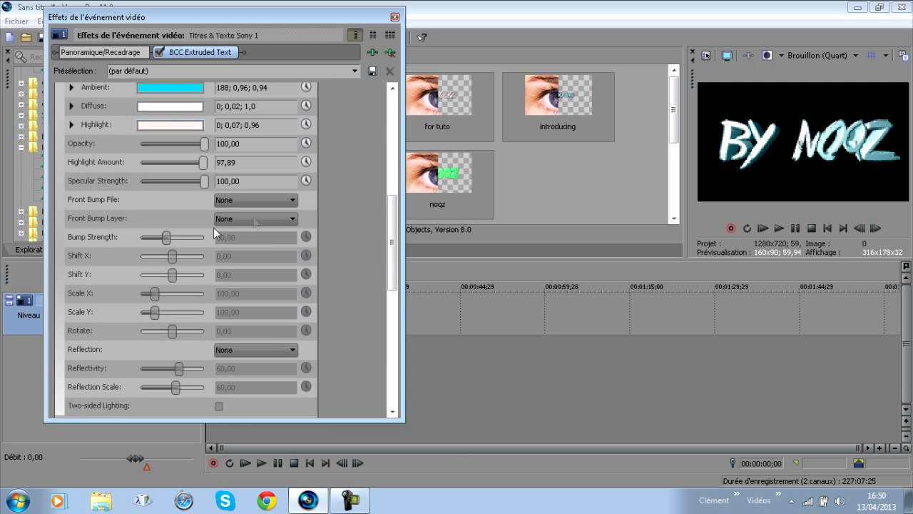
click(252, 202)
click(253, 206)
drag(392, 210, 372, 149)
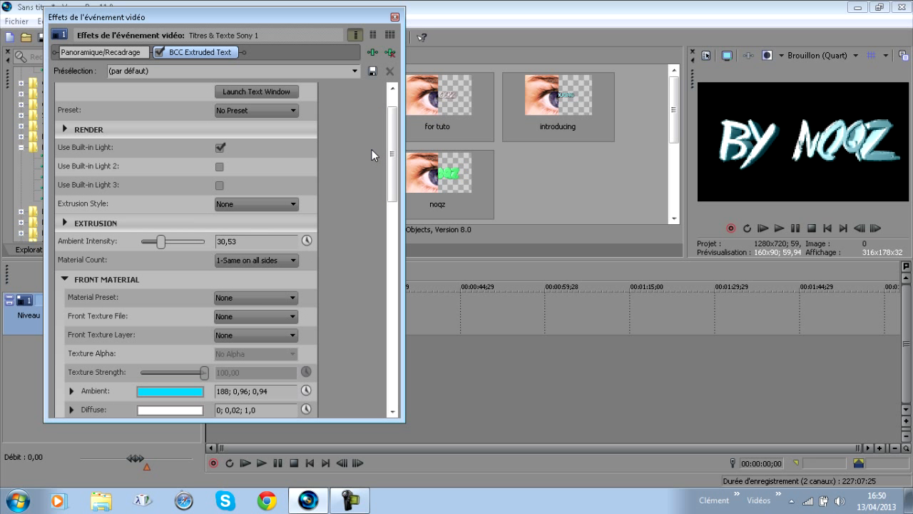
click(249, 296)
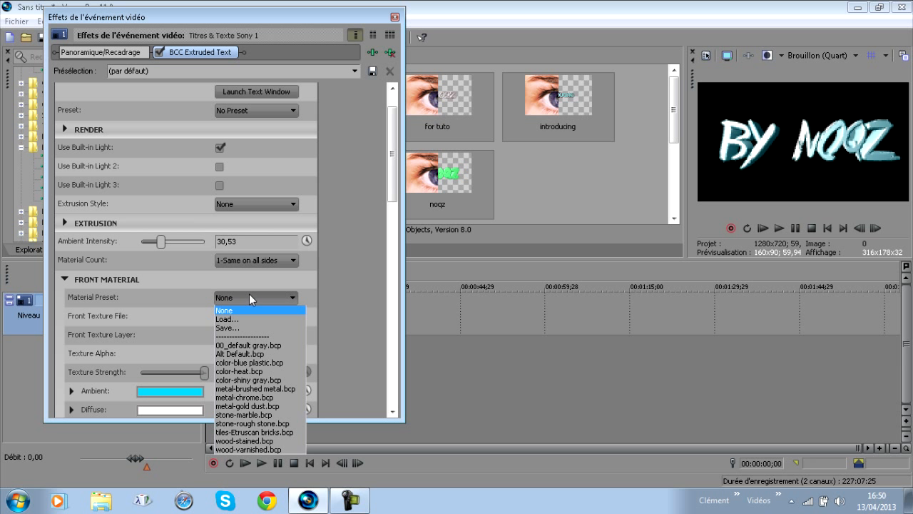
click(267, 396)
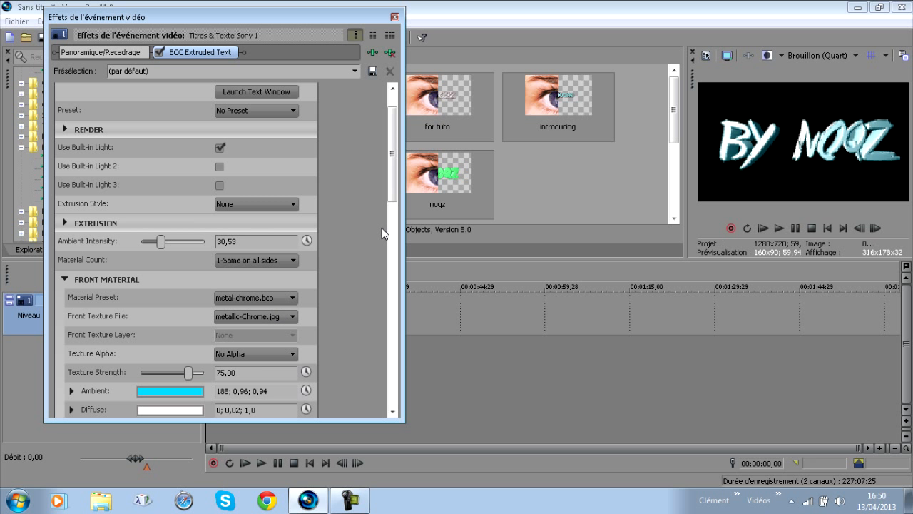
Step: Set the front material's bump file to metallic-Chrome.jpg
drag(393, 189, 393, 200)
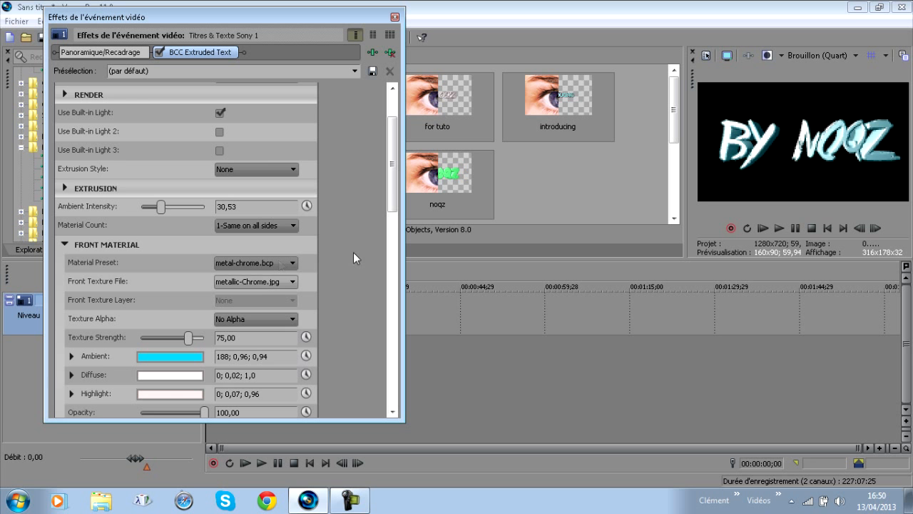
scroll(384, 217, down, 5)
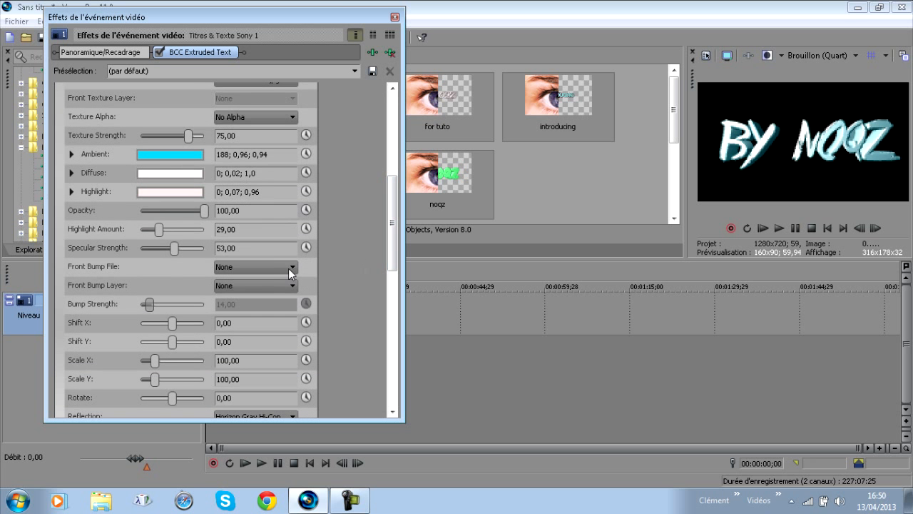
click(268, 266)
click(278, 127)
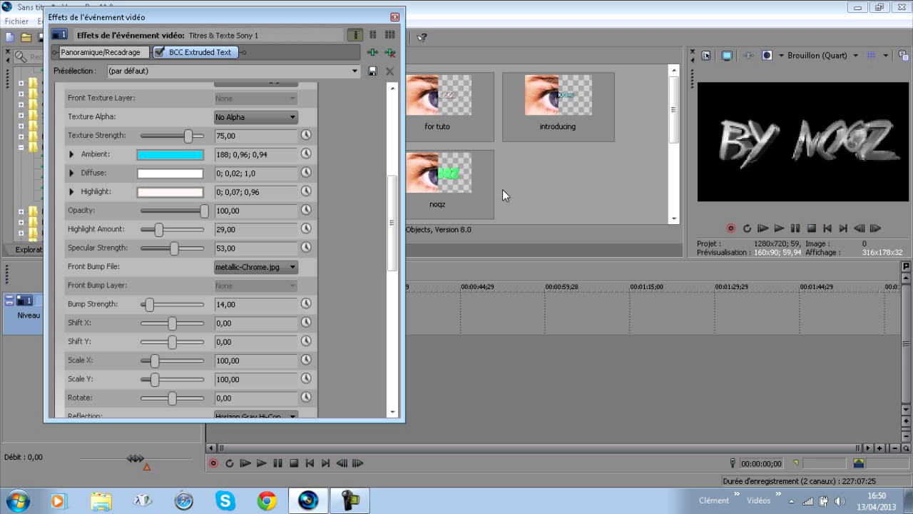
Step: Change the front material's bump file to the metallic screw thread texture
click(270, 266)
click(254, 223)
drag(396, 265, 395, 253)
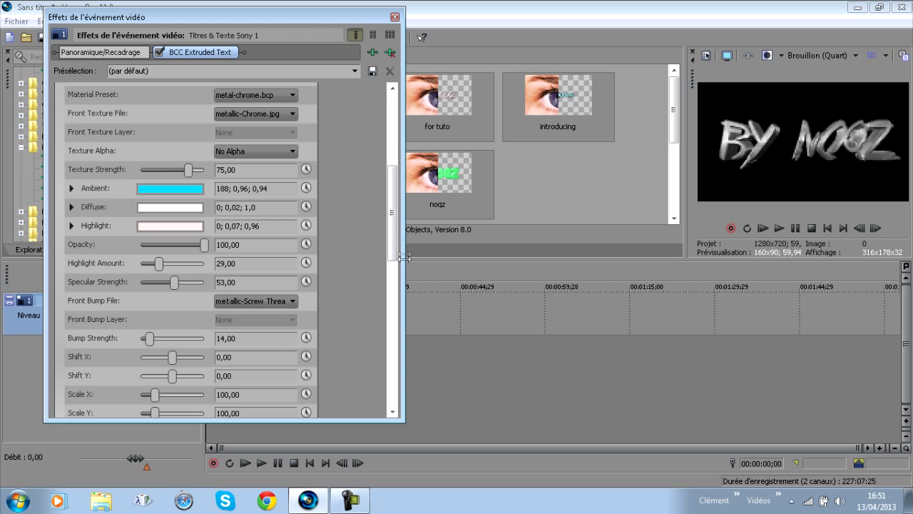
Step: Set the front material's bump file to None
click(265, 301)
scroll(340, 163, up, 15)
click(277, 38)
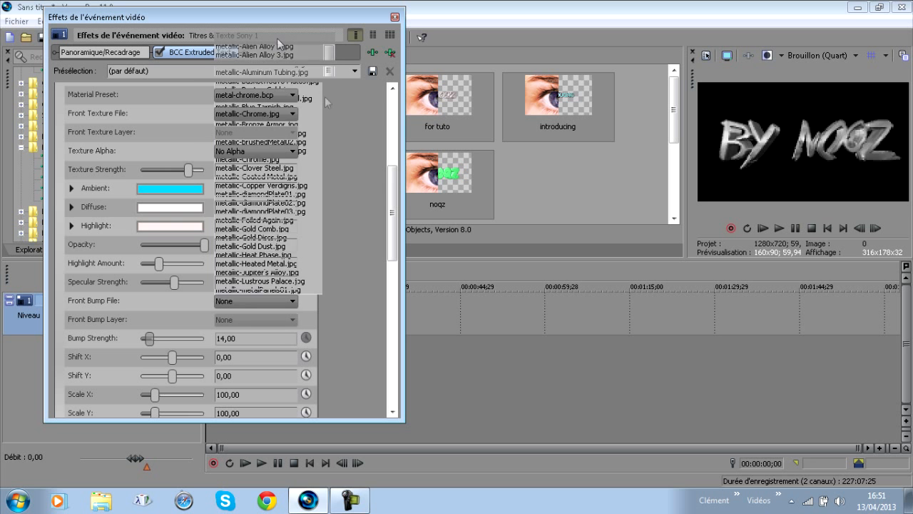
Step: Set both the front material's preset and its texture file to None
scroll(306, 182, up, 3)
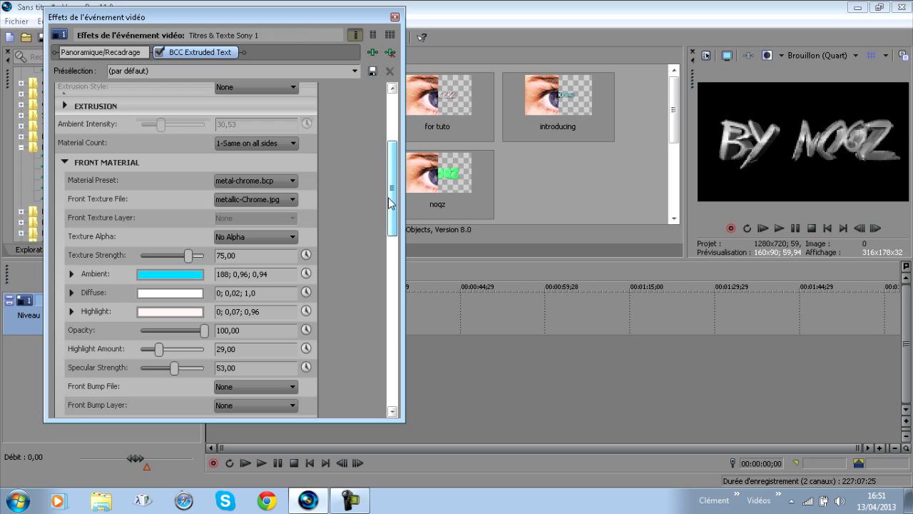
click(291, 181)
click(254, 192)
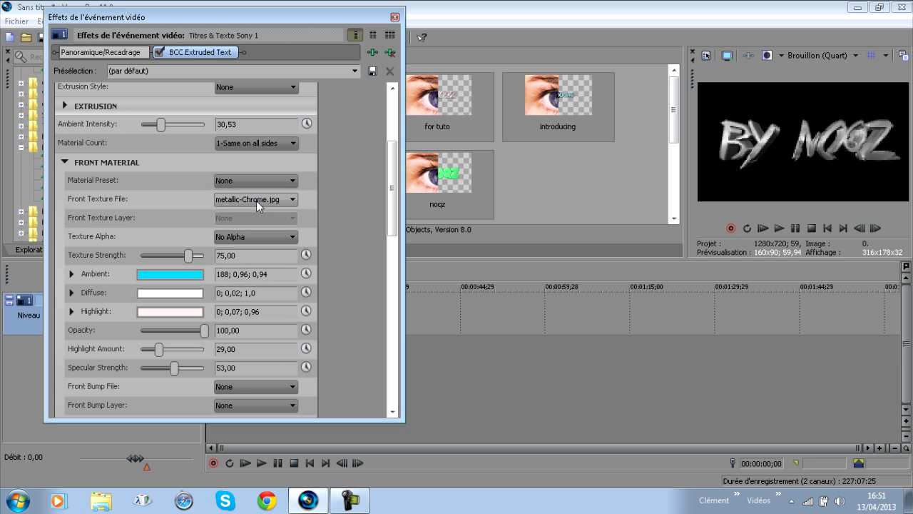
click(257, 200)
scroll(331, 266, up, 2)
click(252, 214)
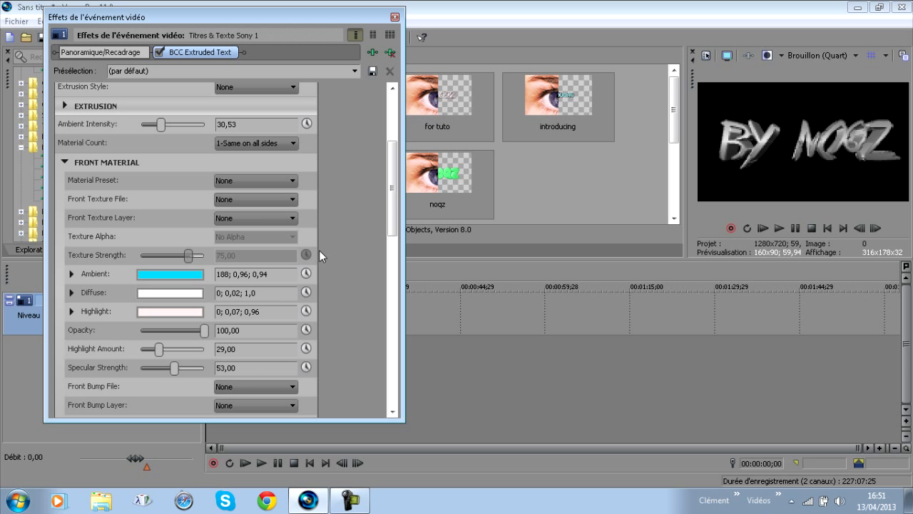
Step: Raise the front material's highlight amount to 100, keeping its opacity at 100
drag(392, 219, 400, 243)
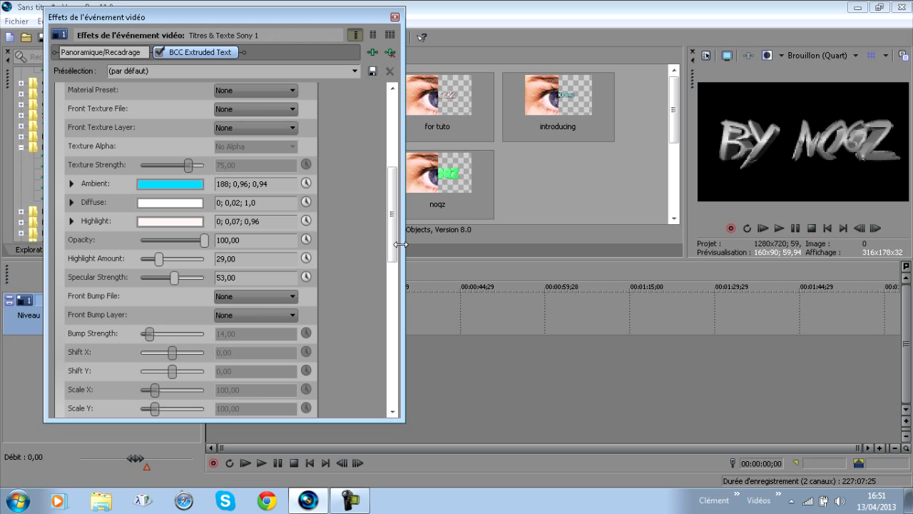
drag(400, 244, 394, 258)
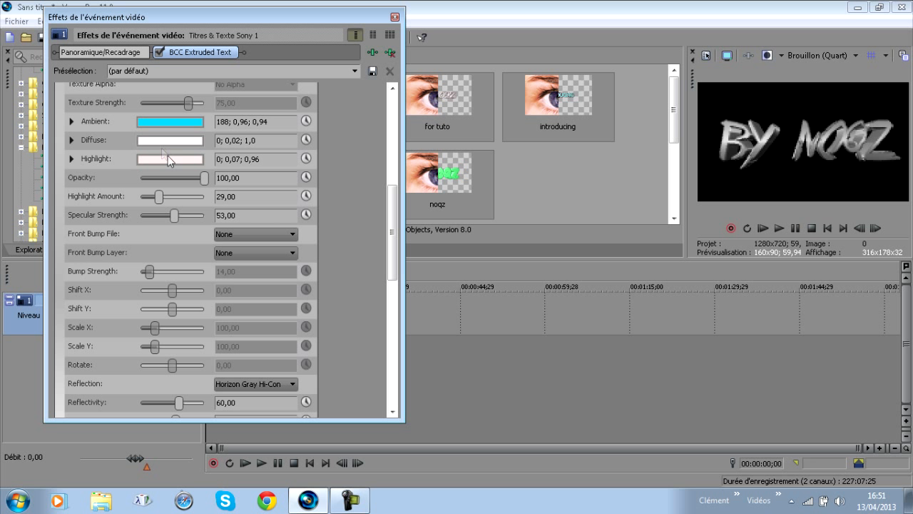
mouse_move(205, 178)
mouse_down()
mouse_move(171, 177)
mouse_move(208, 177)
mouse_up()
click(204, 196)
drag(204, 196, 211, 196)
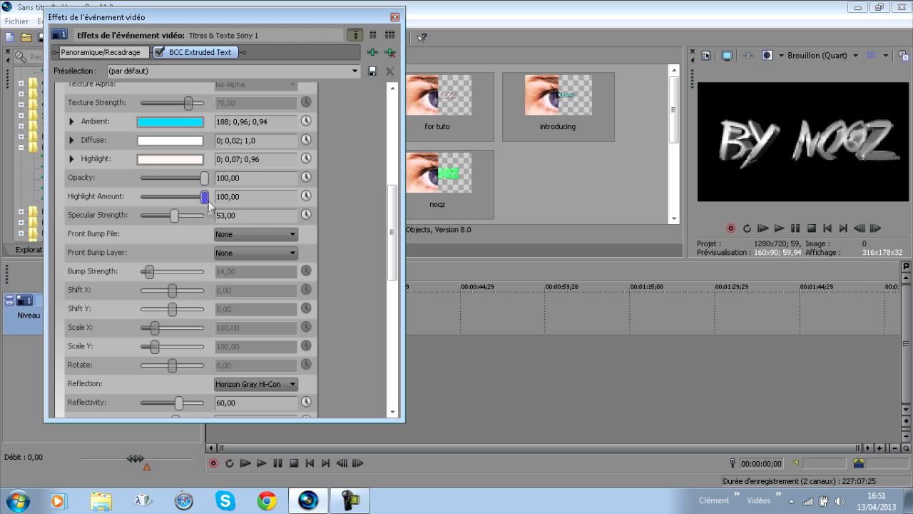
Step: Try the None, Color, Horizon Fire and Rough Desert reflections on the front material
drag(392, 233, 392, 200)
click(254, 153)
click(254, 154)
drag(392, 234, 411, 294)
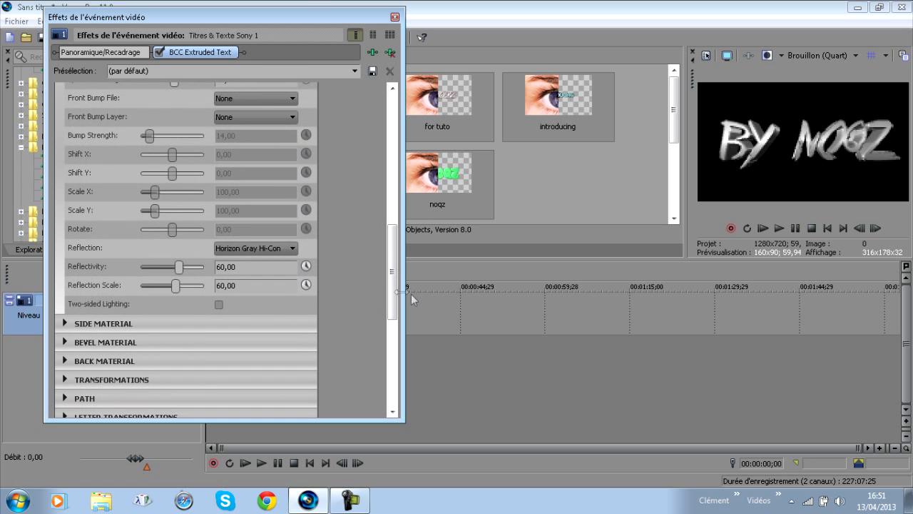
click(255, 248)
click(259, 260)
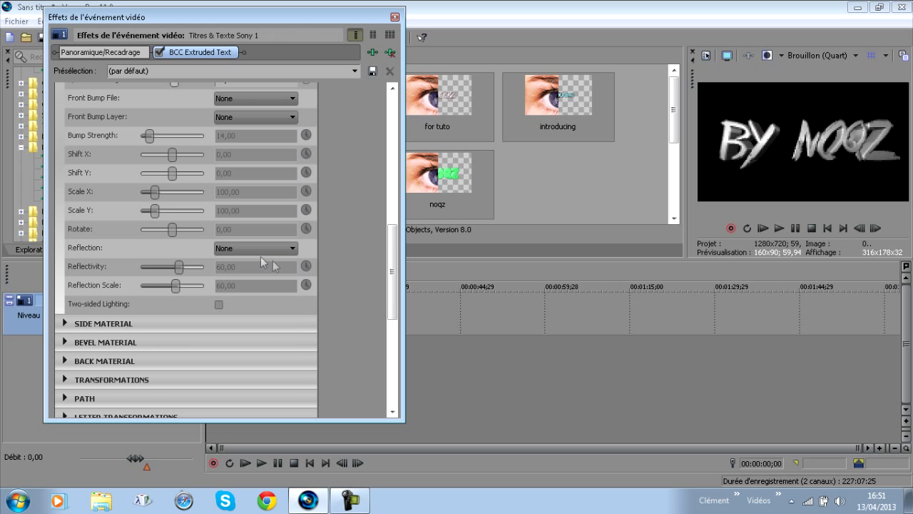
click(260, 249)
click(258, 304)
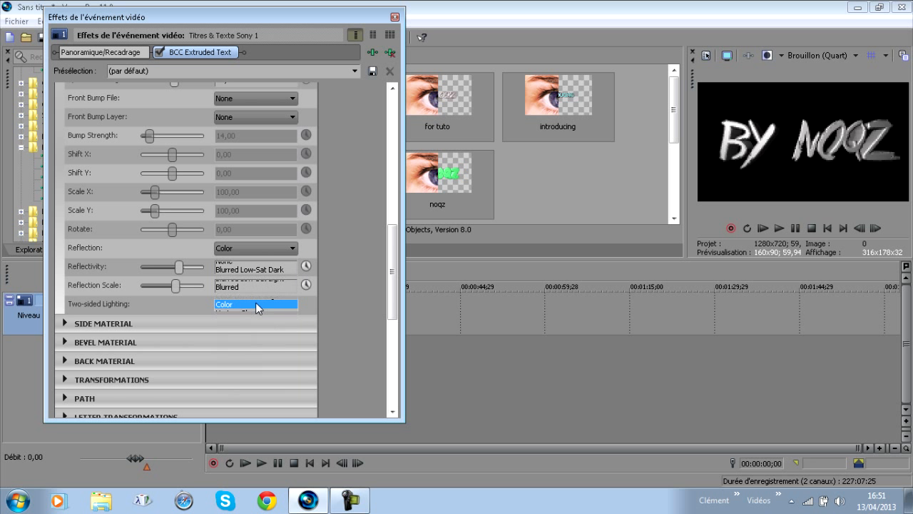
click(251, 249)
click(260, 319)
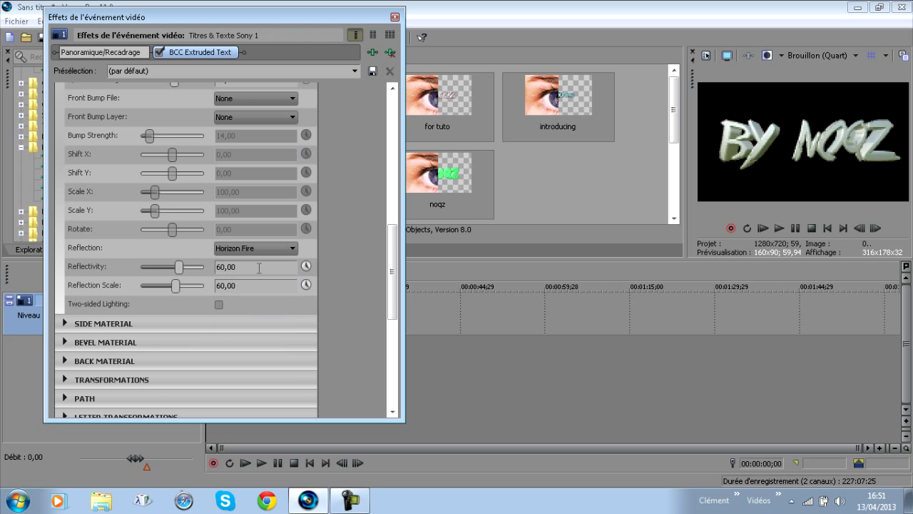
click(253, 247)
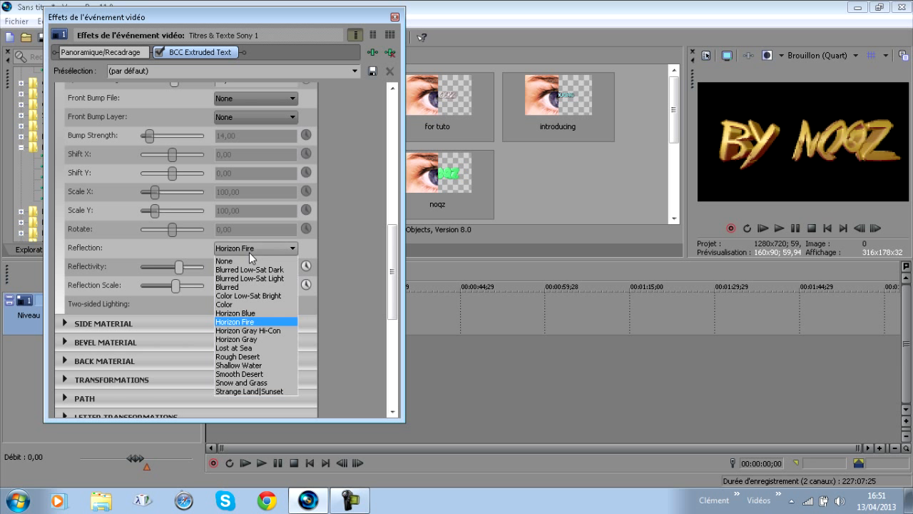
click(246, 354)
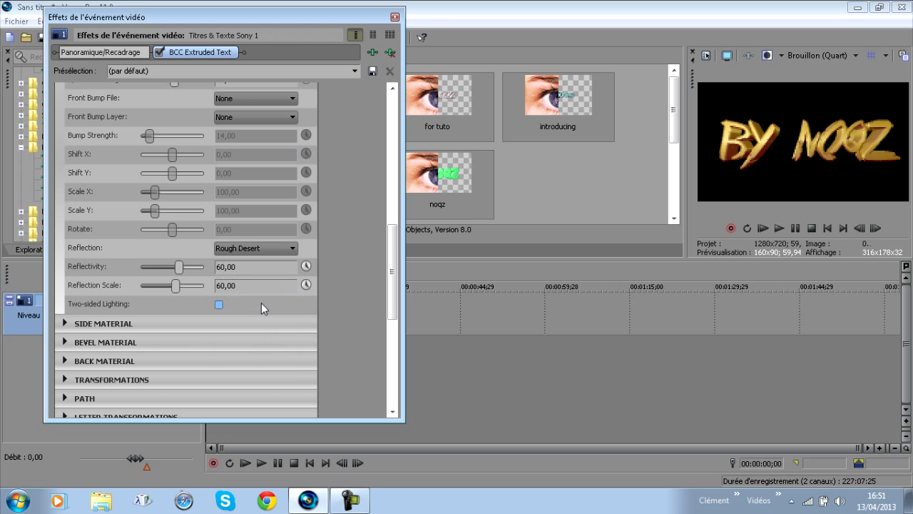
Step: Try the Smooth Desert, Blurred Low-Sat Dark, Blurred and Color Low-Sat Bright reflections on the front material
click(246, 249)
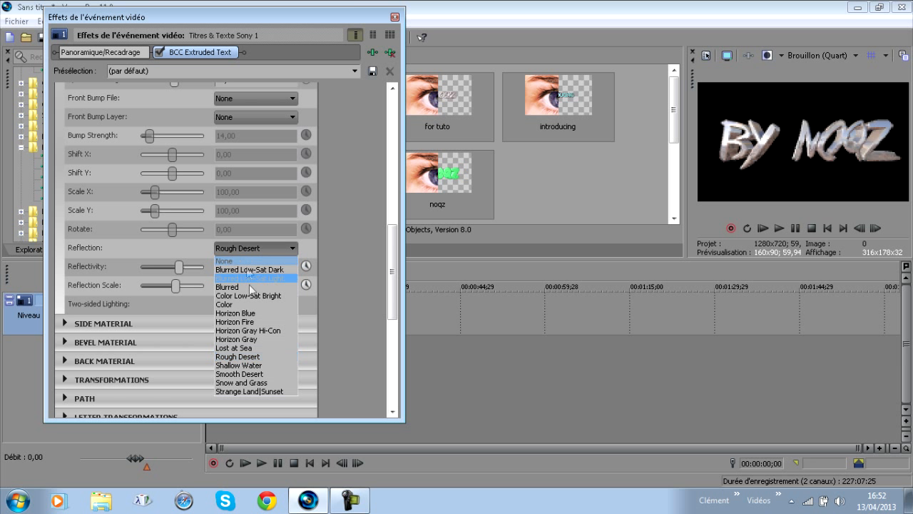
click(246, 374)
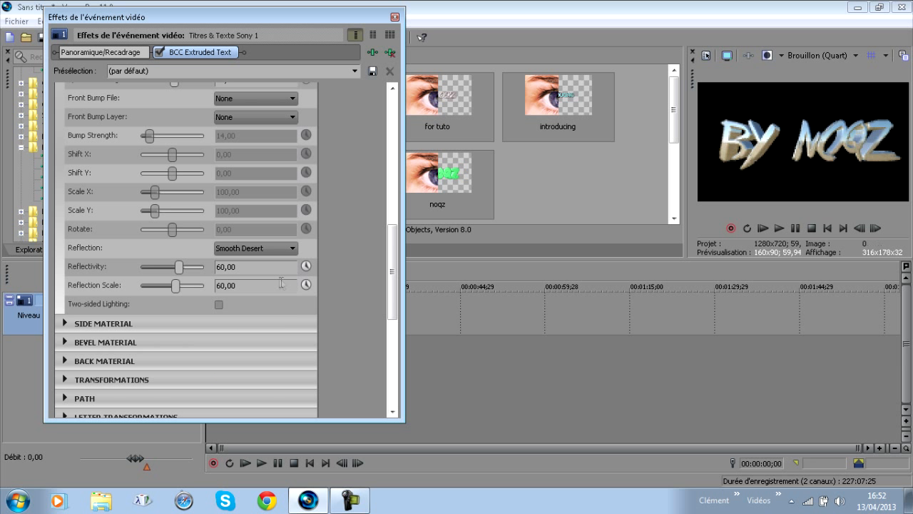
click(269, 248)
click(257, 273)
click(262, 248)
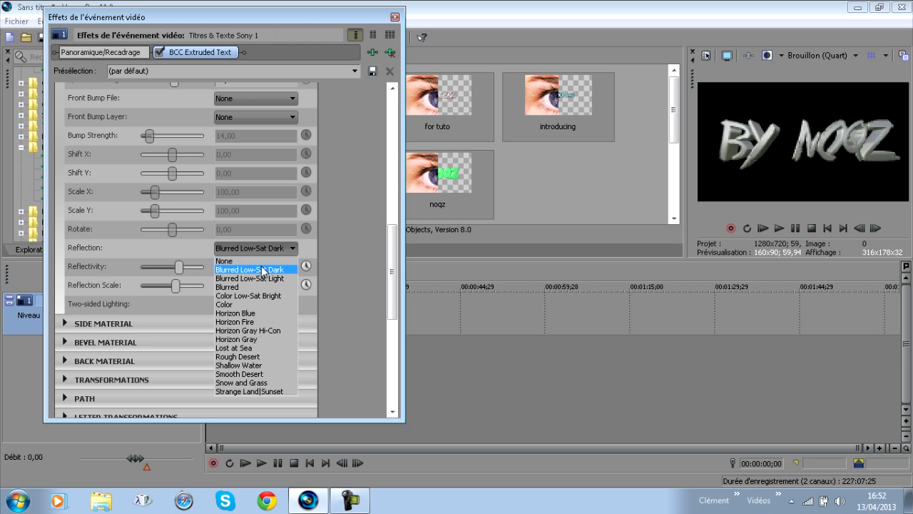
click(258, 286)
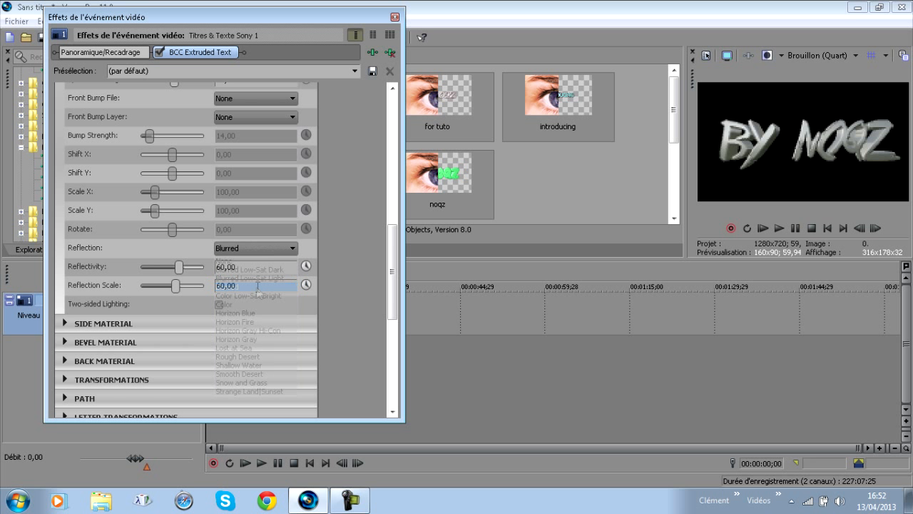
click(256, 250)
click(253, 295)
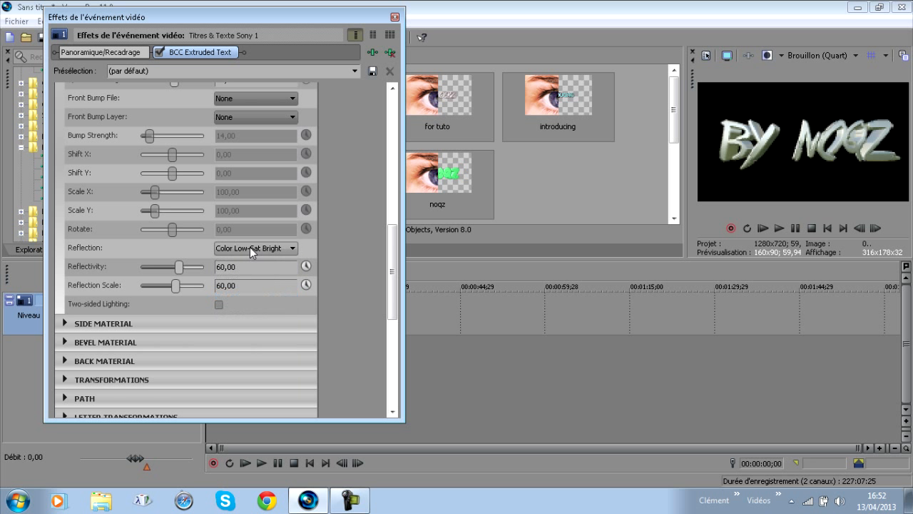
Step: Set the front material's reflection to Lost at Sea, with reflectivity about 91.58 and reflection scale about 98.11
click(249, 247)
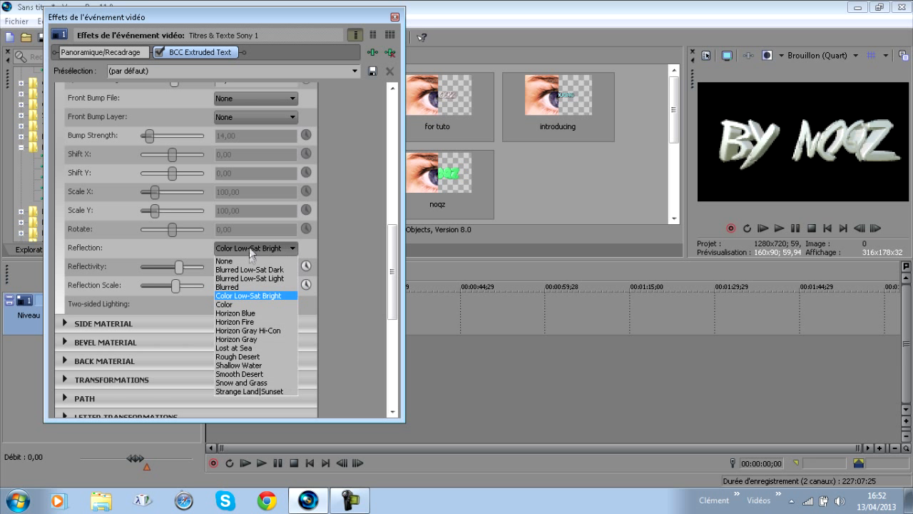
click(264, 347)
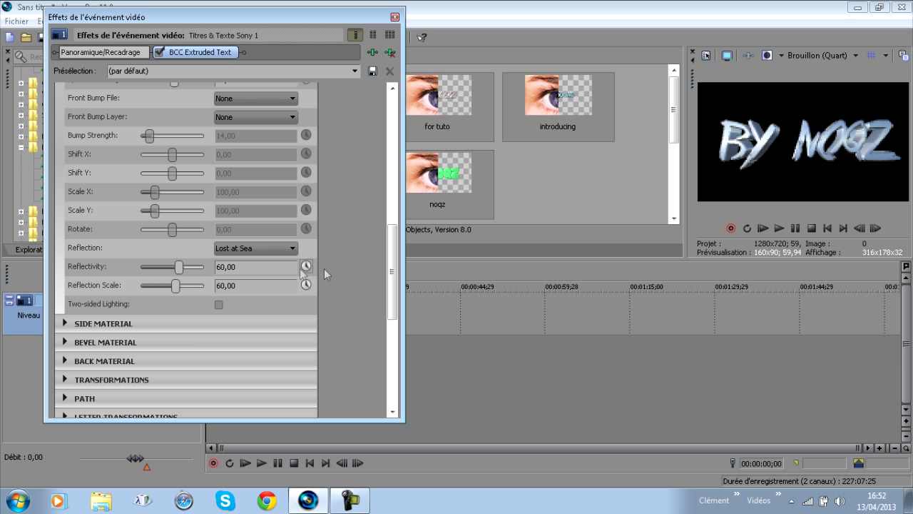
drag(184, 267, 189, 265)
click(199, 267)
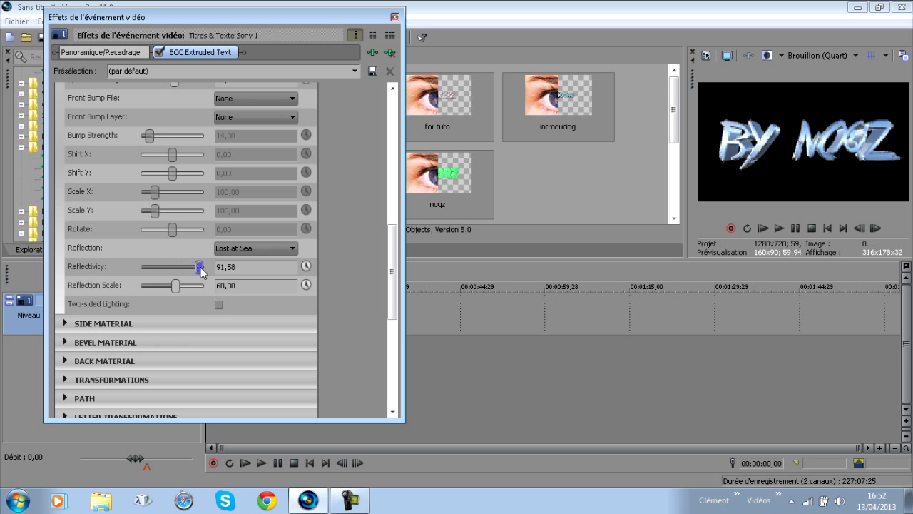
click(199, 286)
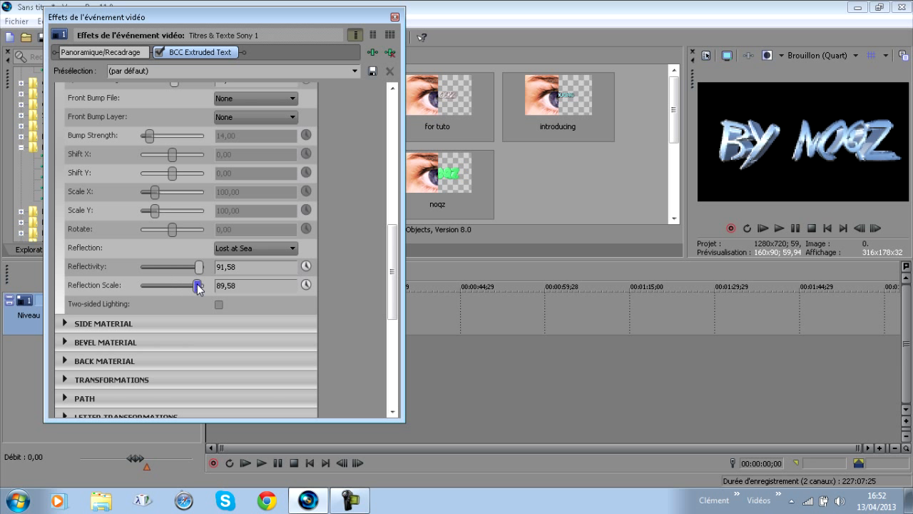
drag(199, 286, 190, 286)
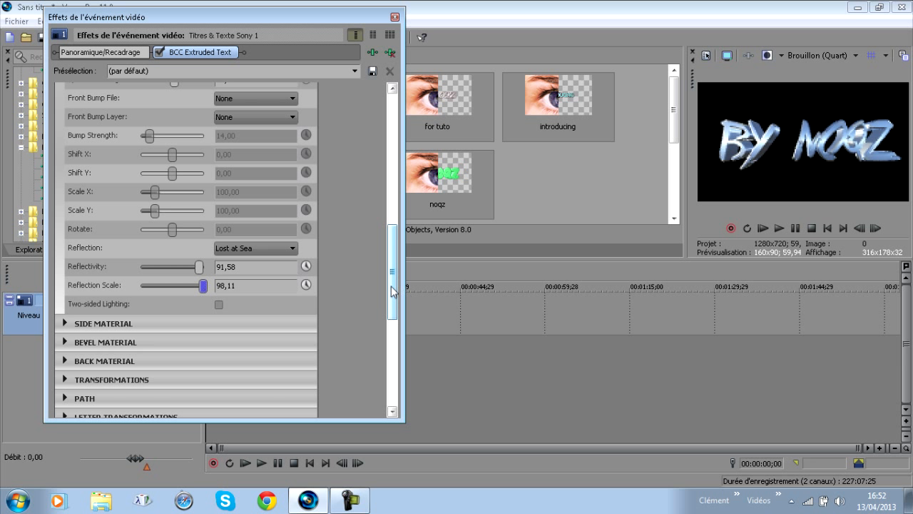
Step: Collapse the Front Material settings and briefly view the Side Material settings
drag(394, 293, 394, 308)
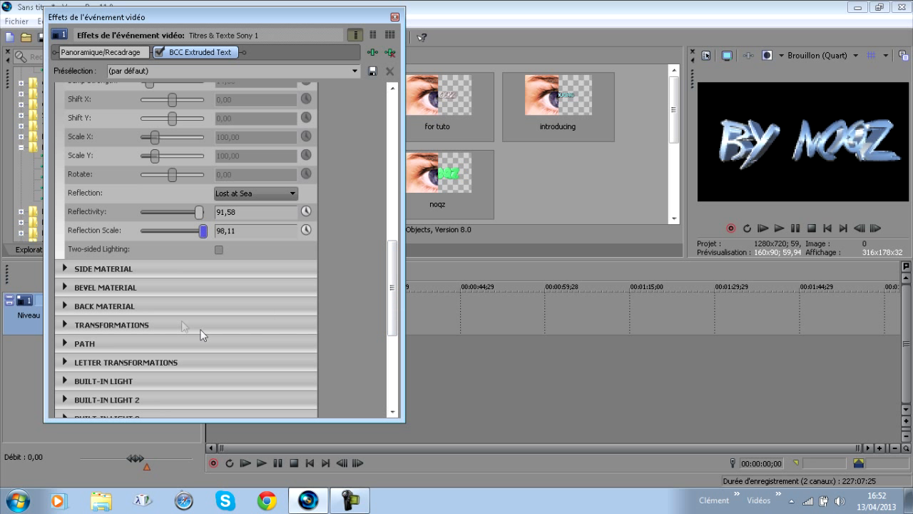
drag(394, 308, 394, 179)
click(64, 160)
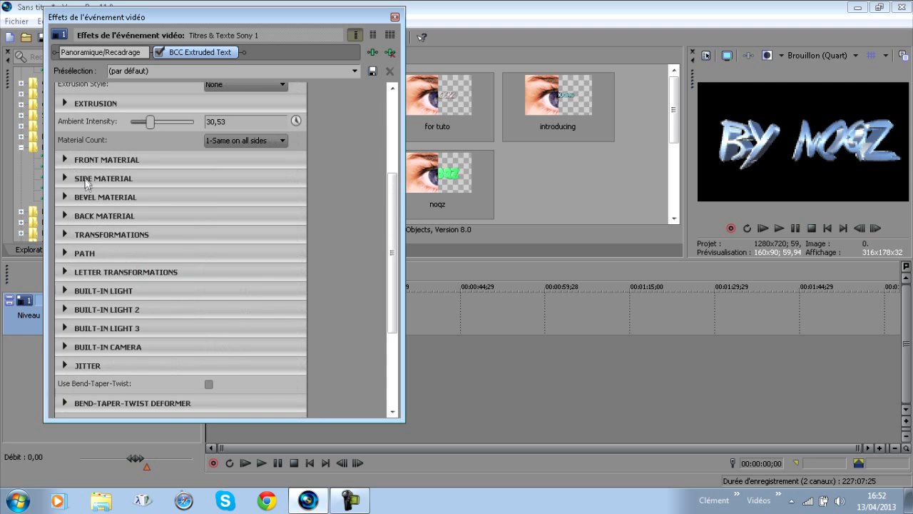
click(64, 178)
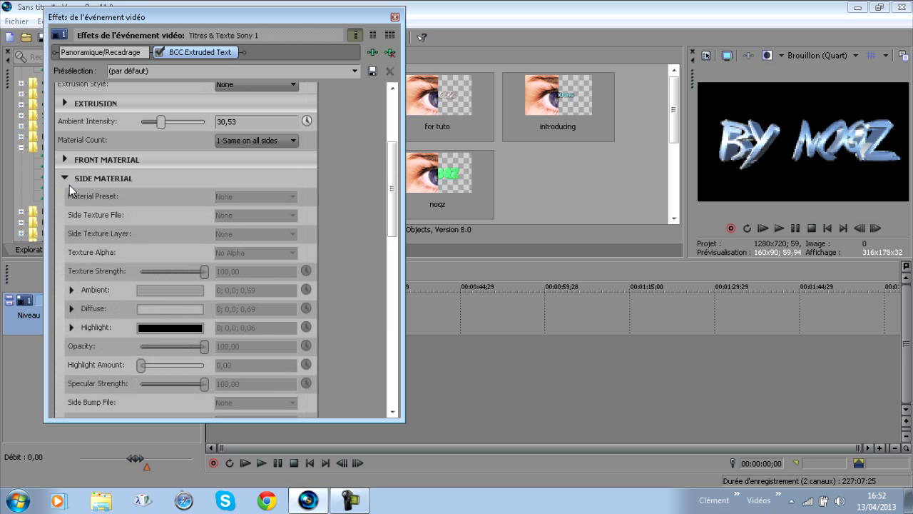
click(64, 178)
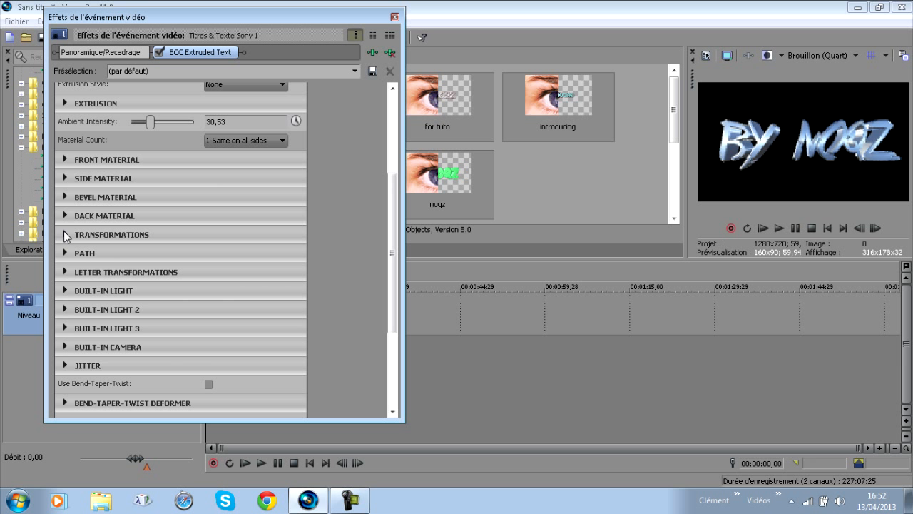
Step: Expand the Letter Transformations settings and try a letter rotation of about 174, returning it to 0
click(65, 271)
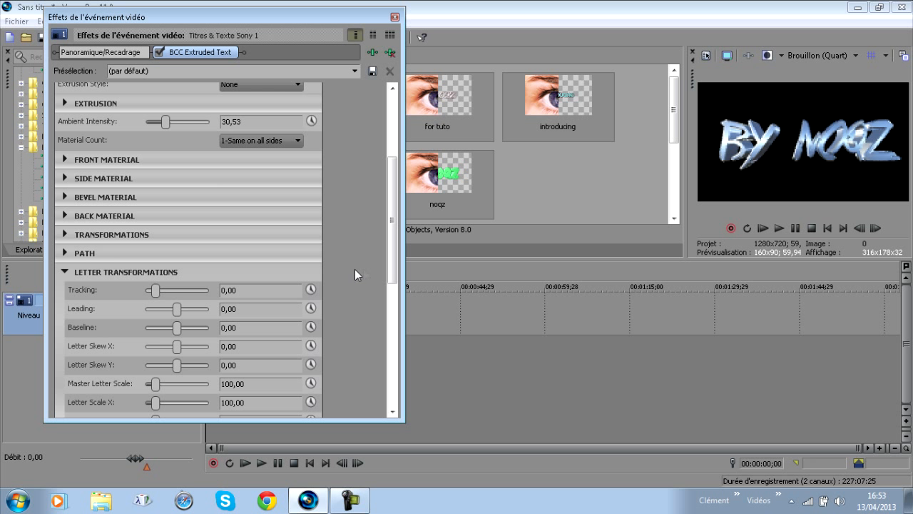
drag(392, 282, 393, 314)
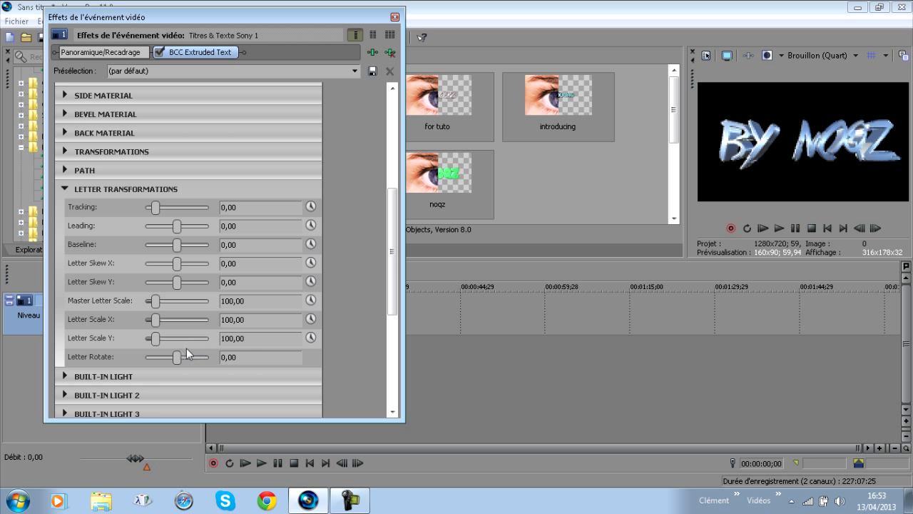
drag(176, 357, 186, 355)
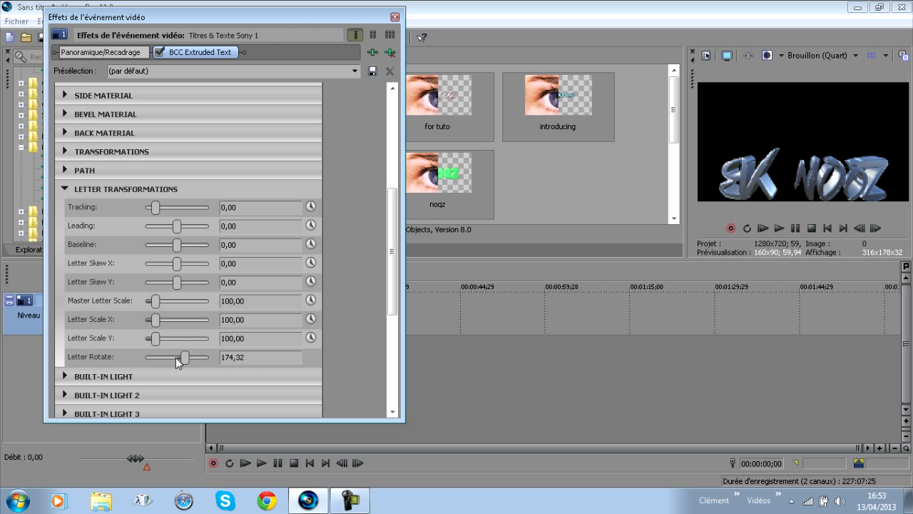
drag(185, 358, 177, 359)
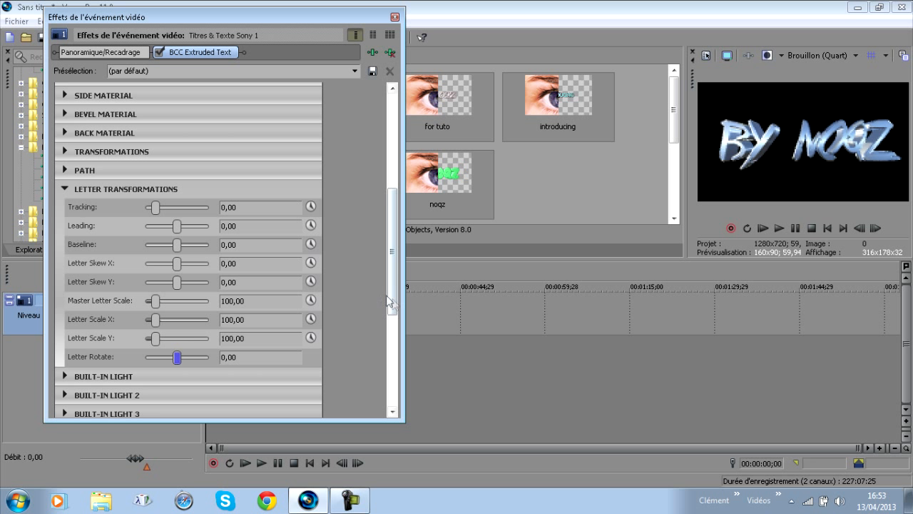
Step: Try letter rotations of 3, 5 and 8 in the Letter Transformations settings, returning the value to 0
scroll(343, 307, down, 3)
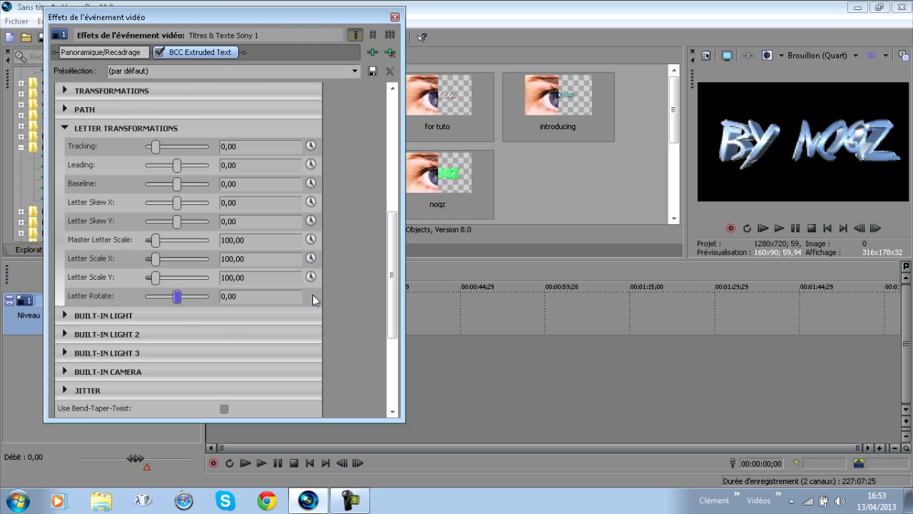
scroll(316, 300, up, 1)
click(219, 295)
text(3)
key(Return)
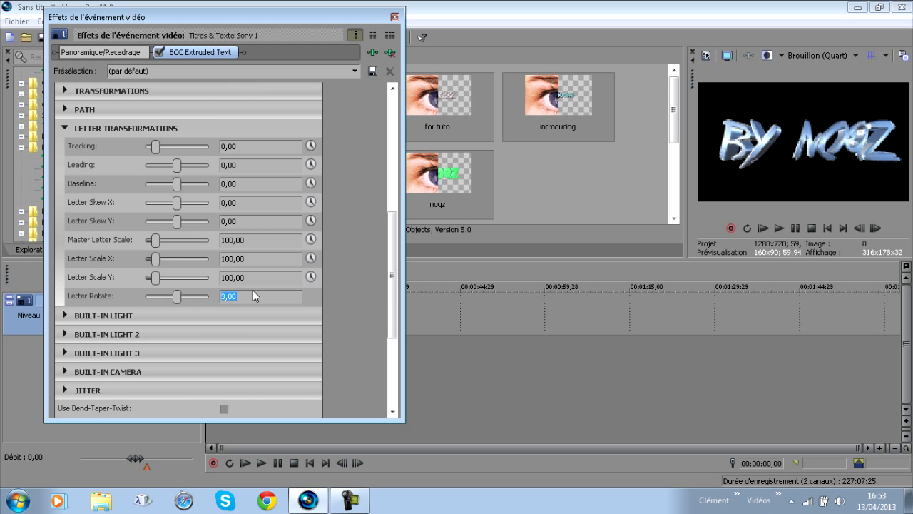
text(5)
key(Return)
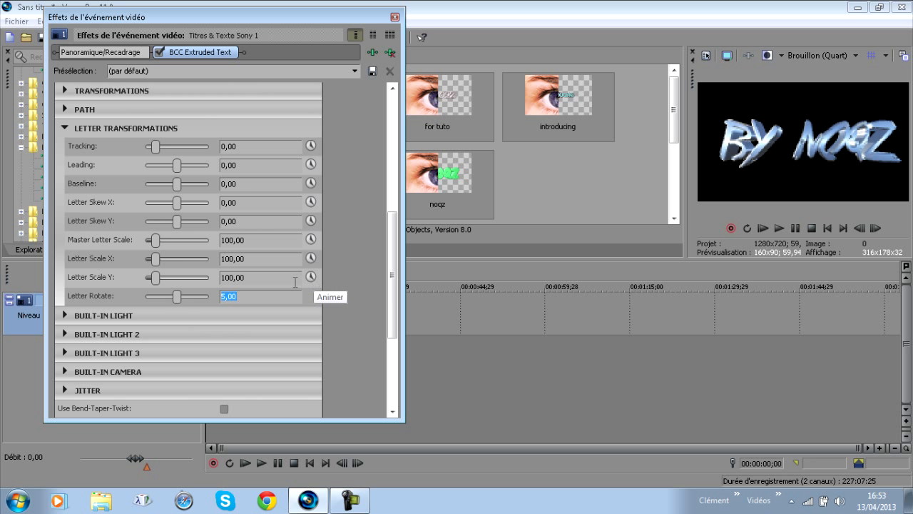
key(BackSpace)
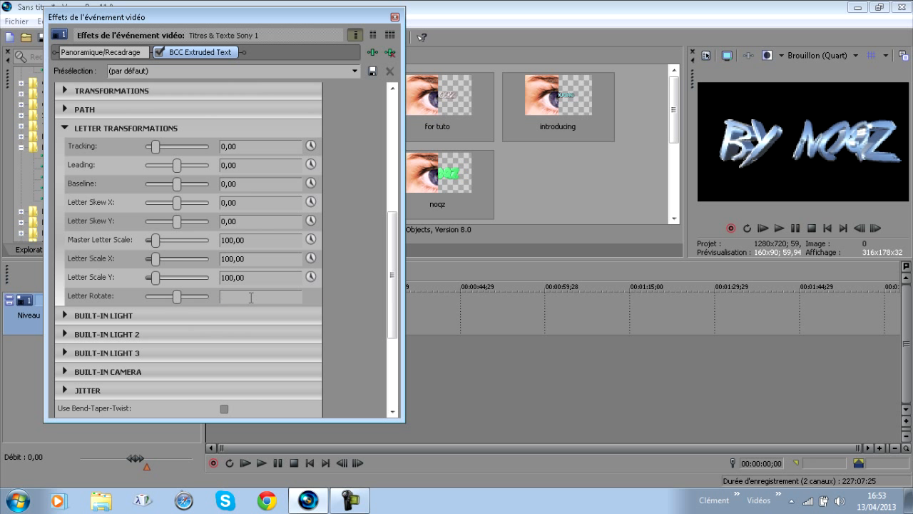
text(8)
key(Return)
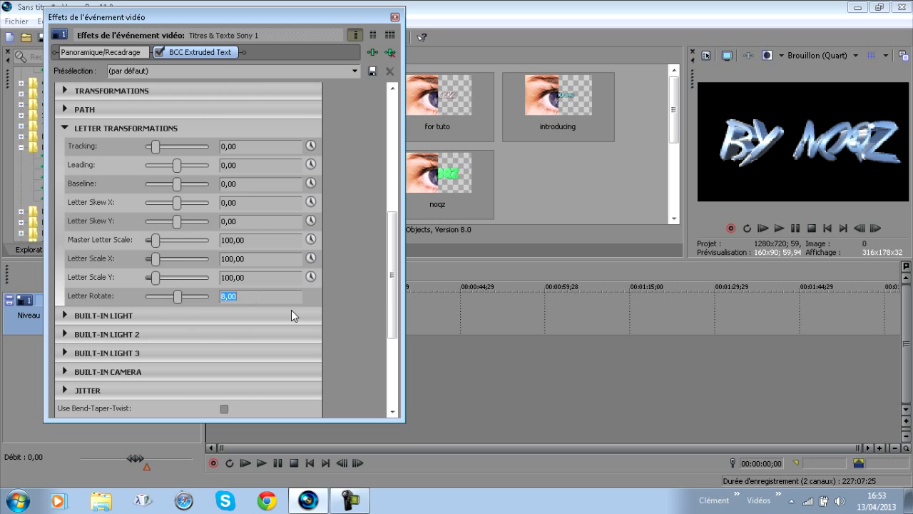
text(0)
key(Return)
Step: Try a letter tracking of about 4.11 and a changed leading, returning both to 0
mouse_move(156, 145)
mouse_down()
mouse_move(172, 152)
mouse_move(155, 146)
mouse_up()
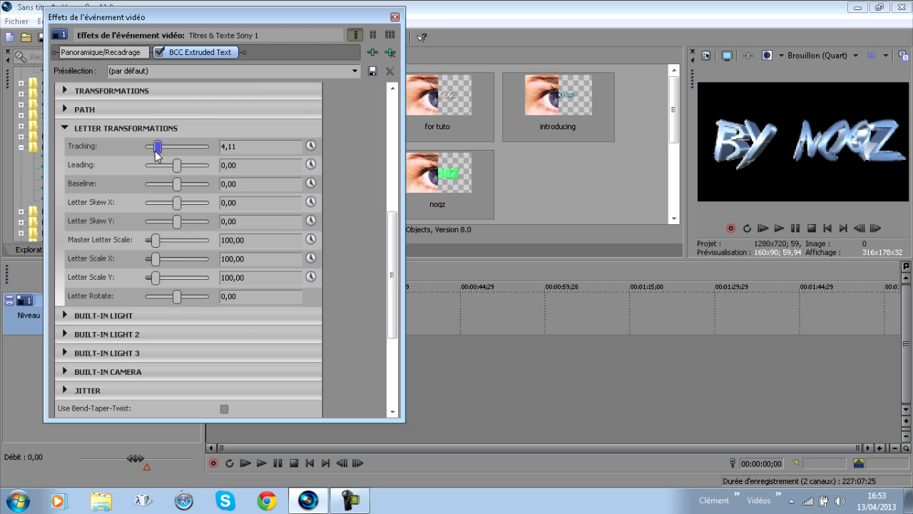
key(ctrl+a)
text(°)
key(Return)
drag(177, 165, 179, 163)
drag(266, 168, 208, 167)
text(0)
key(Return)
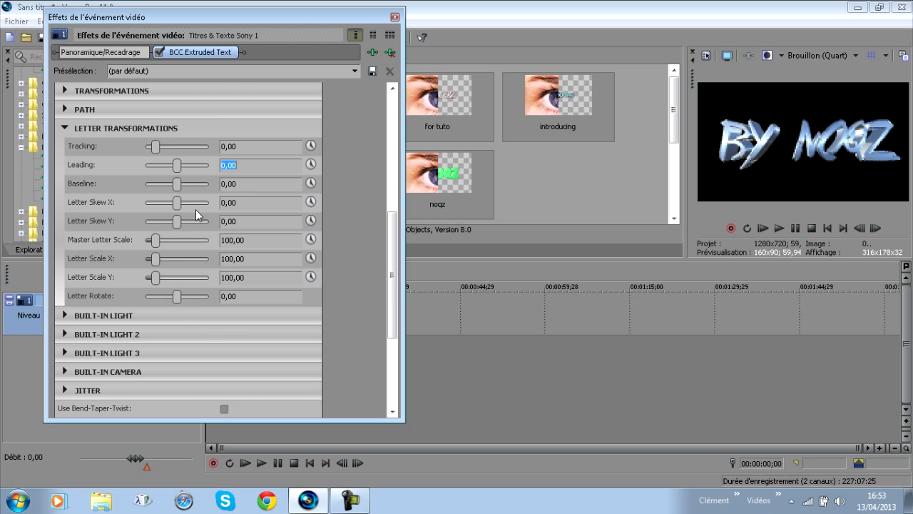
Step: Try skewing the letters along X, returning Letter Skew X to 0
drag(170, 208, 179, 204)
drag(250, 202, 194, 207)
text(0)
key(Return)
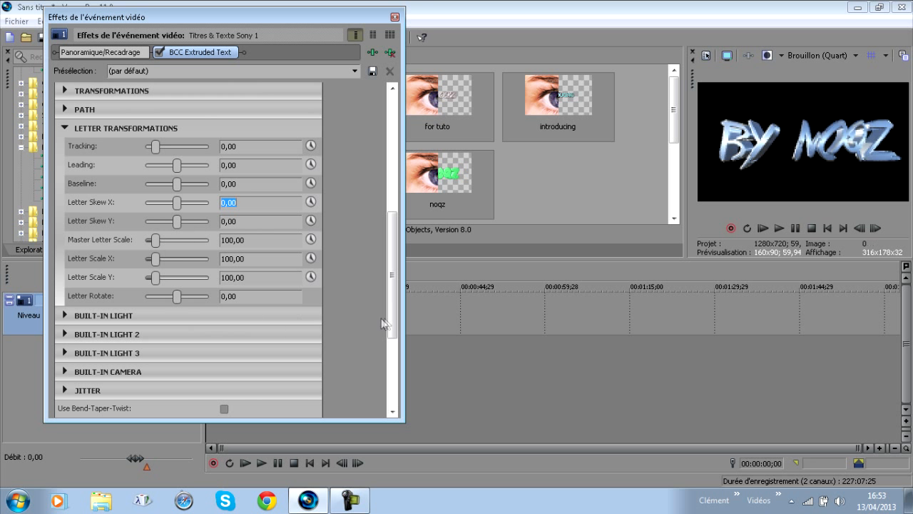
Step: Expand the first Built-in Light settings and set the light's Source Z to 5.00
drag(391, 321, 391, 354)
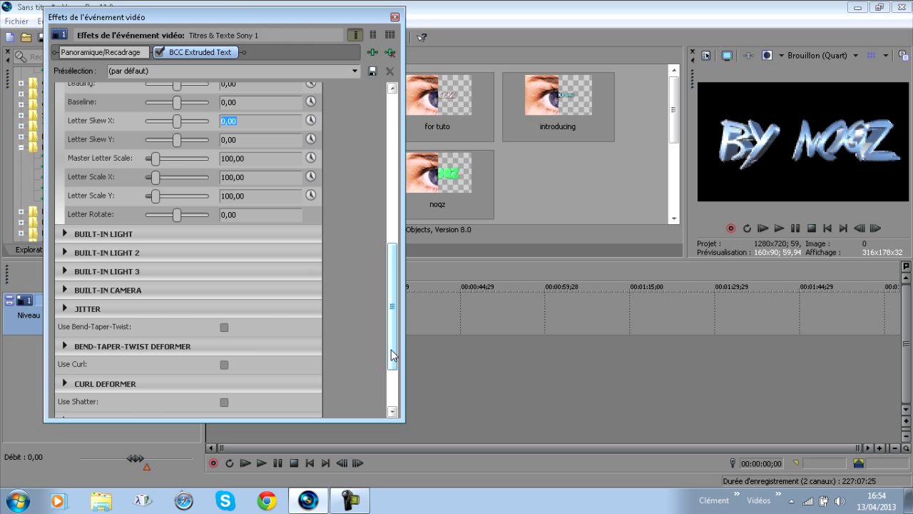
click(64, 234)
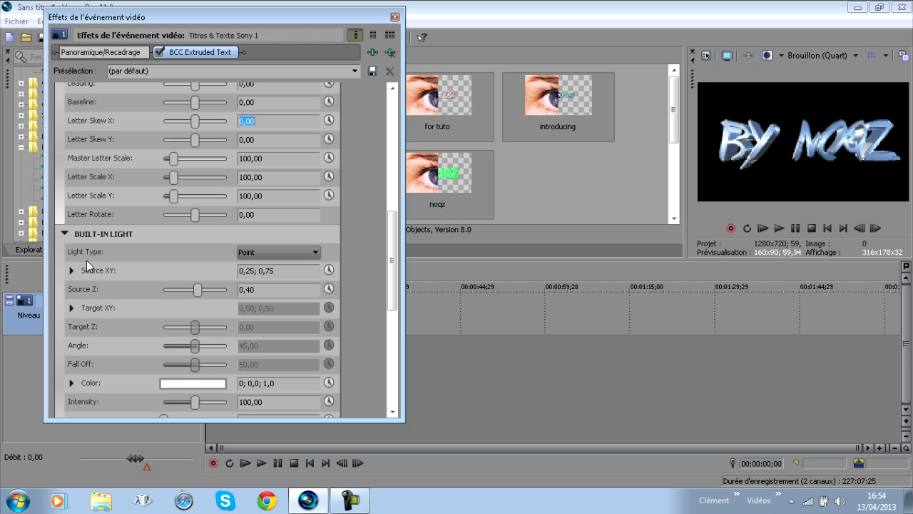
mouse_move(190, 295)
mouse_down()
mouse_move(165, 297)
mouse_move(216, 291)
mouse_move(193, 293)
mouse_up()
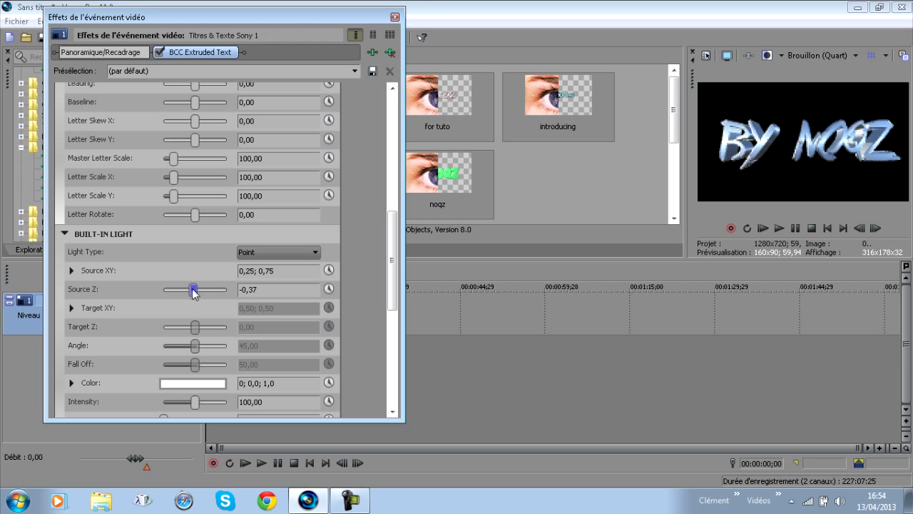
drag(391, 301, 389, 345)
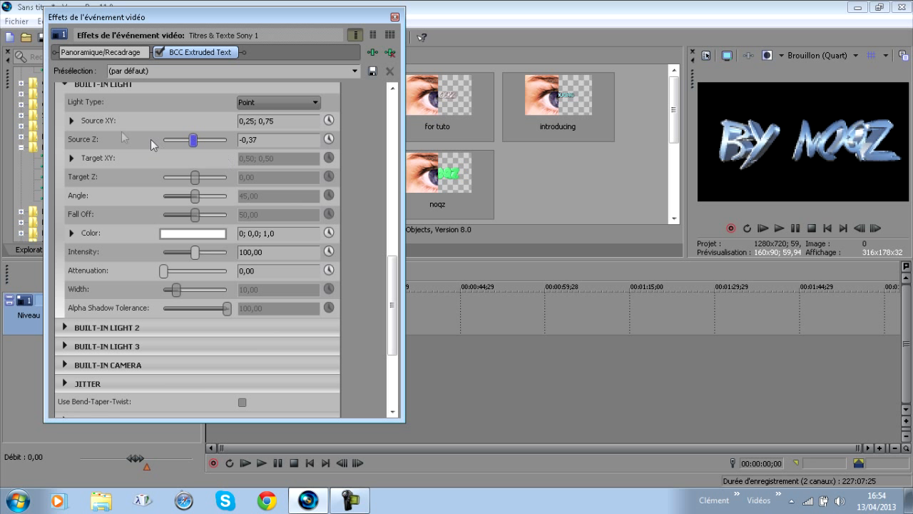
drag(193, 139, 163, 145)
click(229, 138)
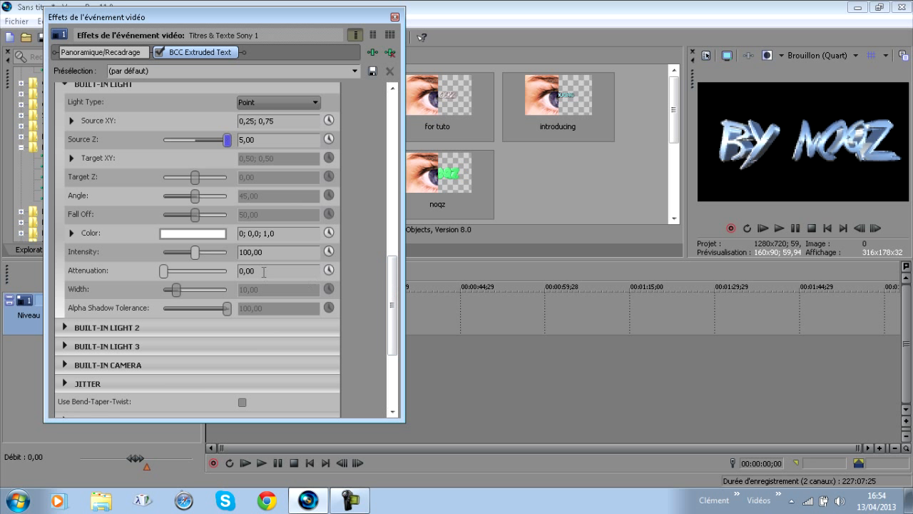
Step: Try a red (0; 0.93; 0.94) and a near-black (0; 0.39; 0.15) light colour, with intensity raised to about 187.37
click(204, 234)
click(214, 274)
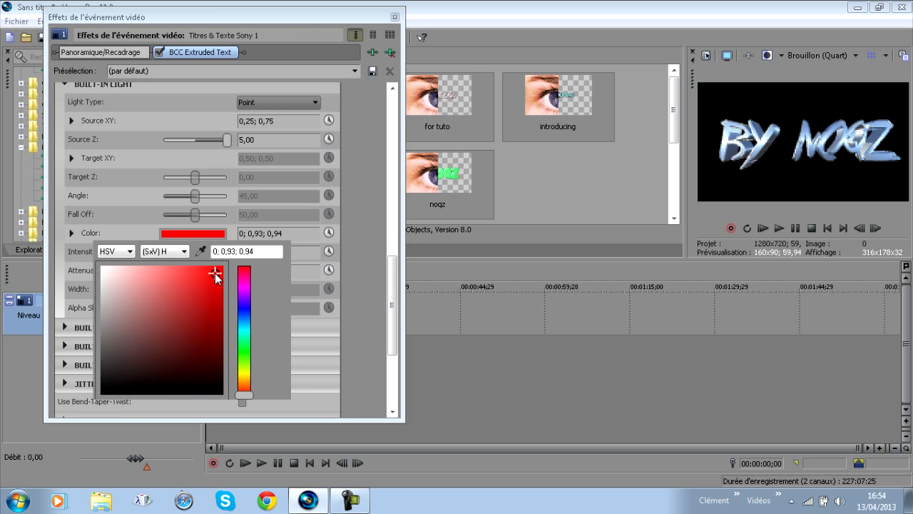
click(401, 284)
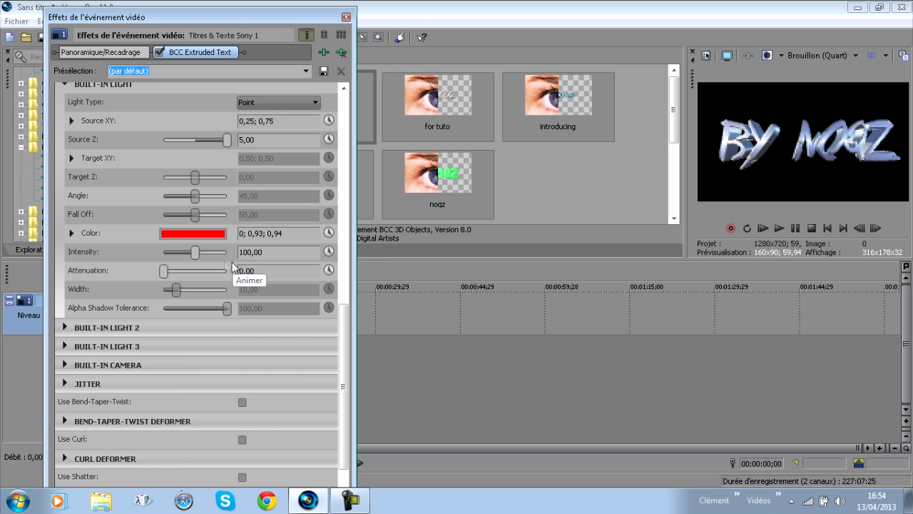
click(197, 253)
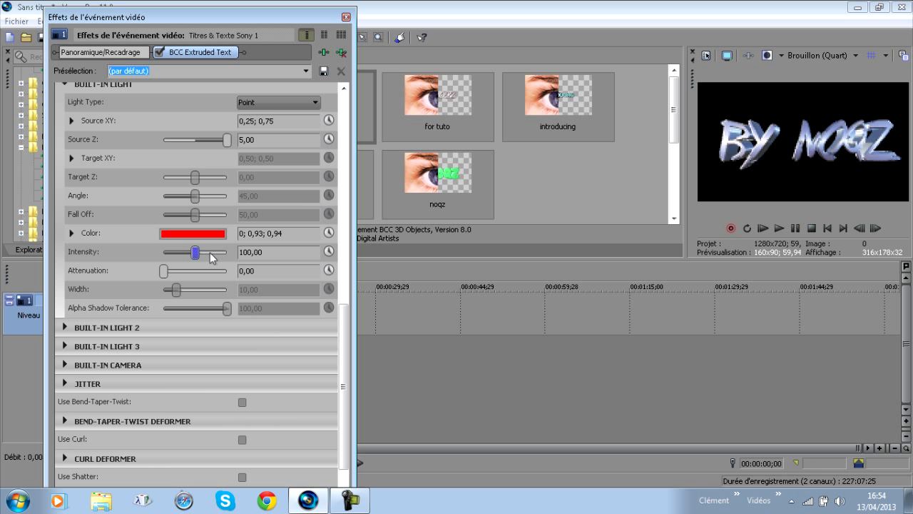
mouse_move(224, 254)
mouse_down()
mouse_move(159, 254)
mouse_move(219, 258)
mouse_up()
click(212, 234)
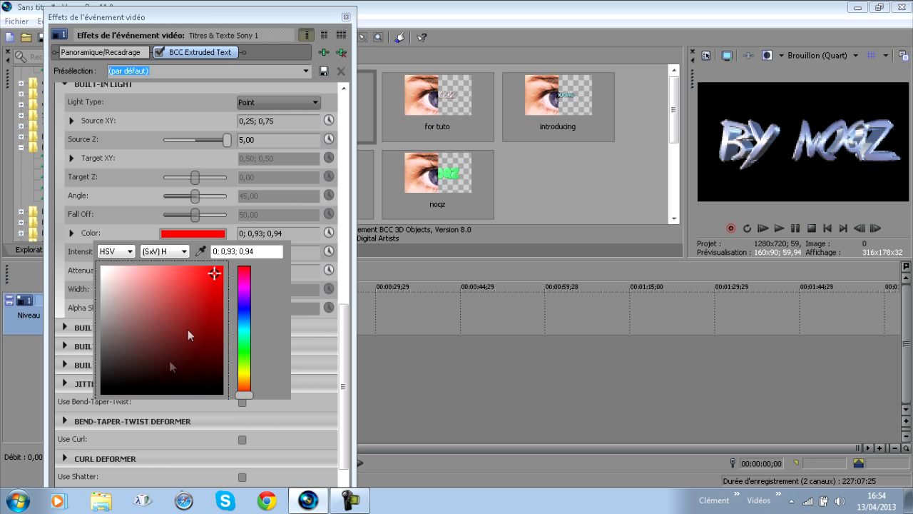
click(147, 374)
click(347, 248)
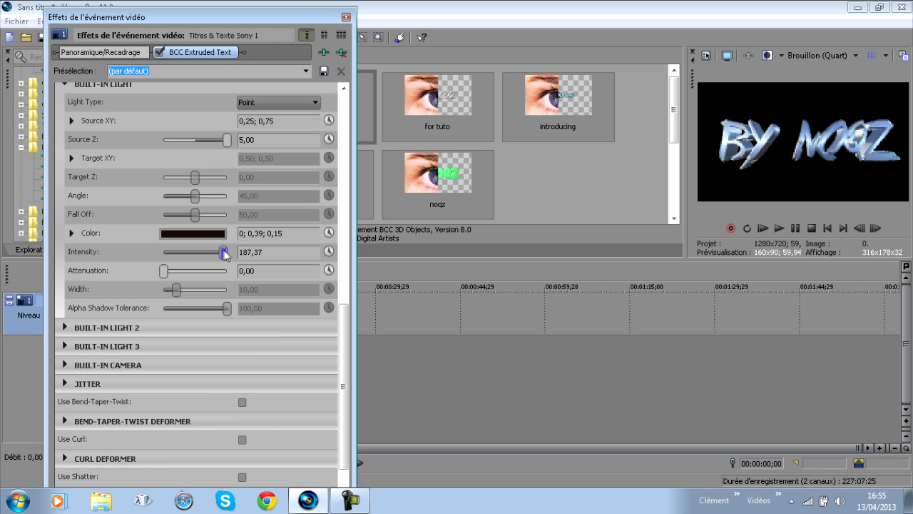
Step: Set the built-in light's colour to near-white (0; 0.0; 0.98), its intensity to 120 and its attenuation to about 98.95
click(173, 252)
click(184, 234)
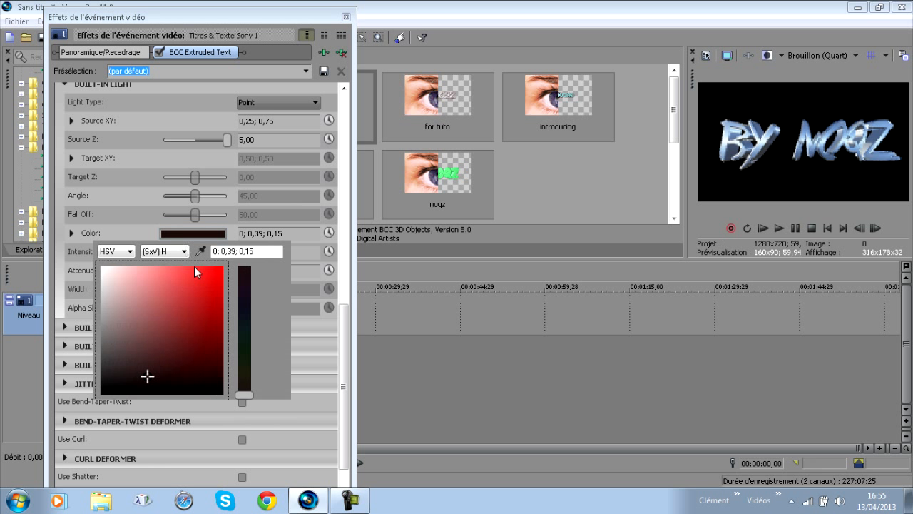
click(100, 269)
click(343, 346)
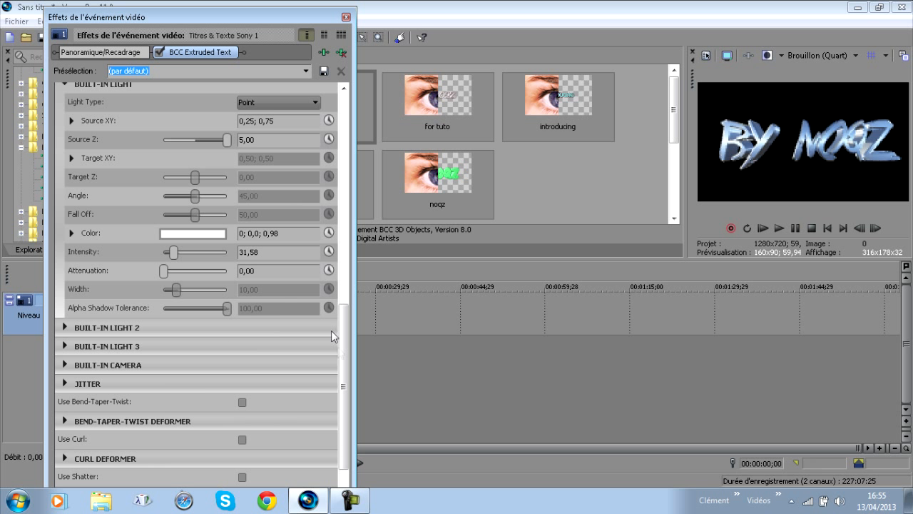
scroll(346, 376, down, 3)
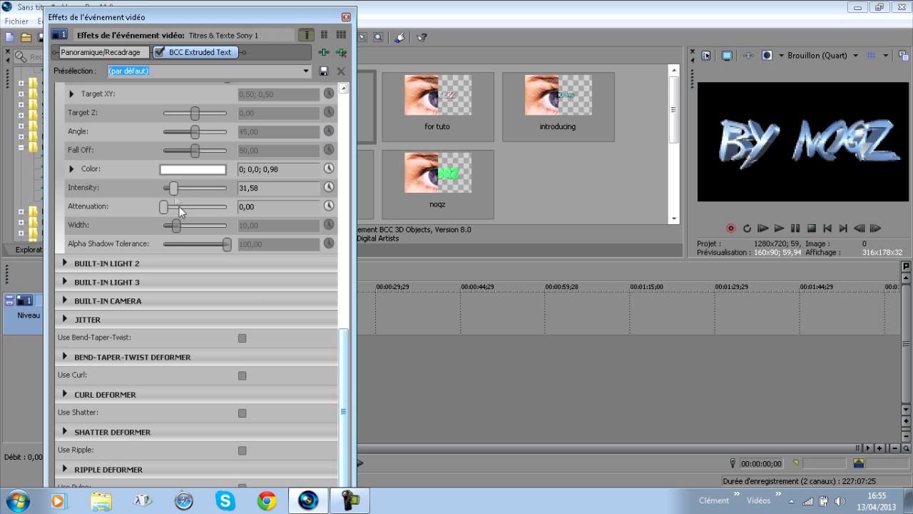
drag(175, 189, 233, 209)
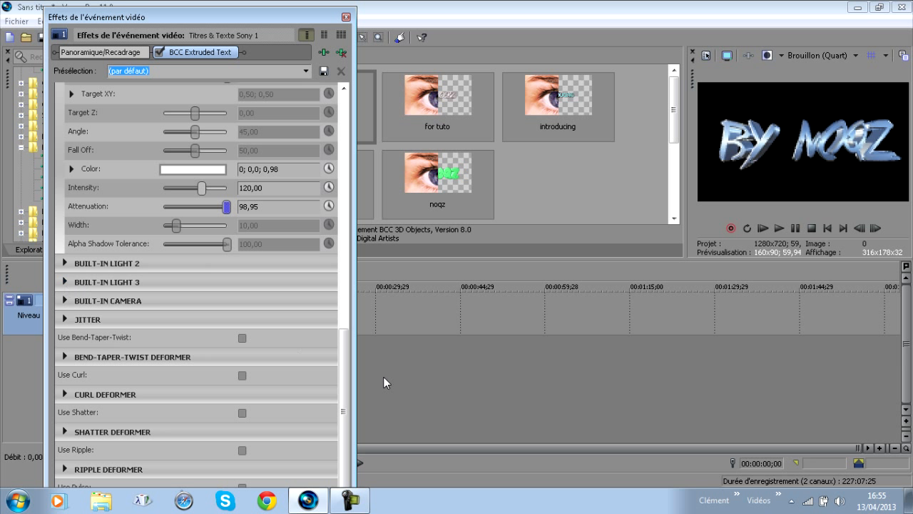
mouse_move(362, 508)
click(349, 500)
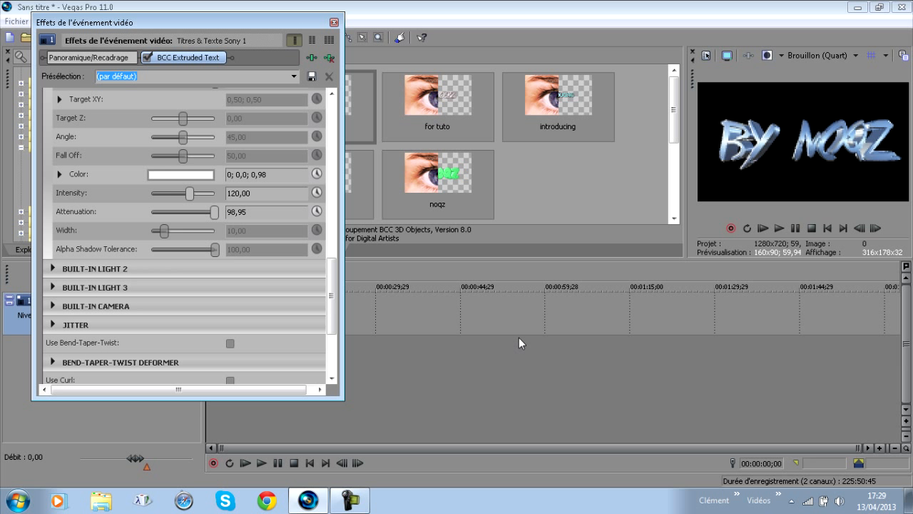
Step: Close the event effects window and import a game clip from the PyZeeh folder in the Videos library
click(333, 23)
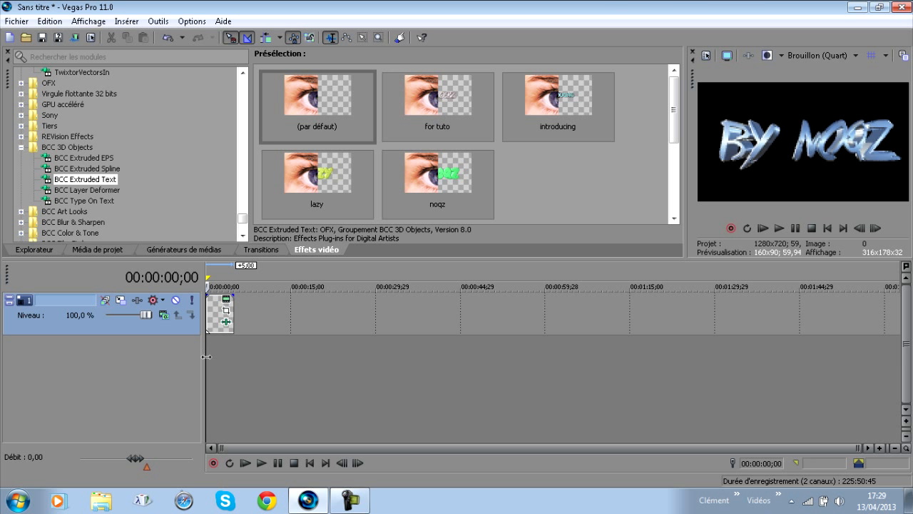
click(27, 38)
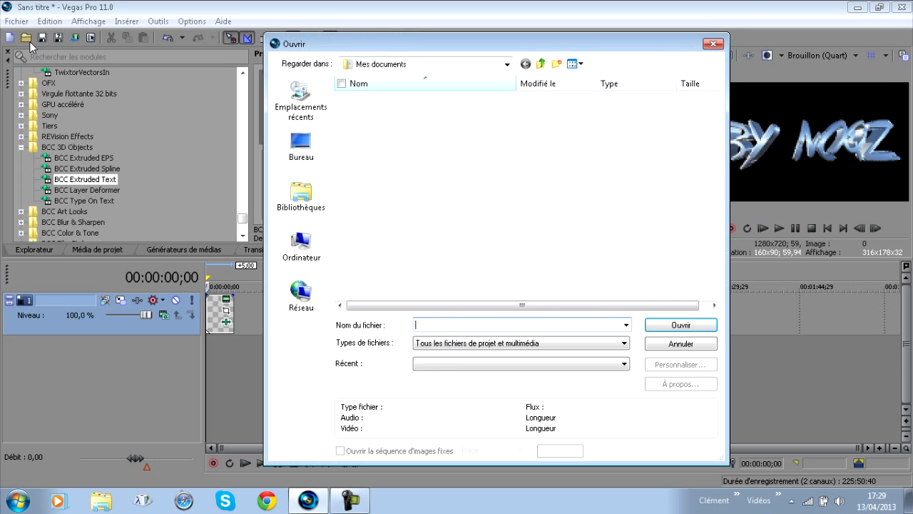
click(303, 208)
double_click(498, 132)
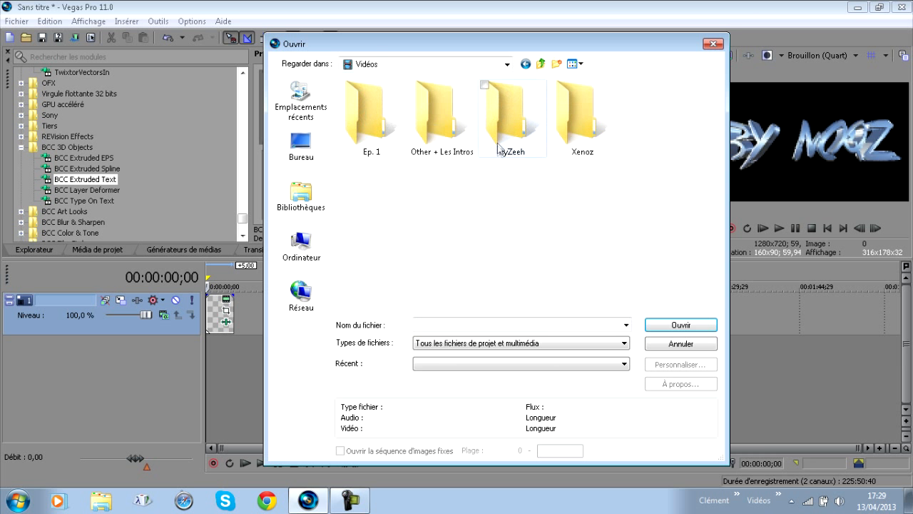
double_click(500, 142)
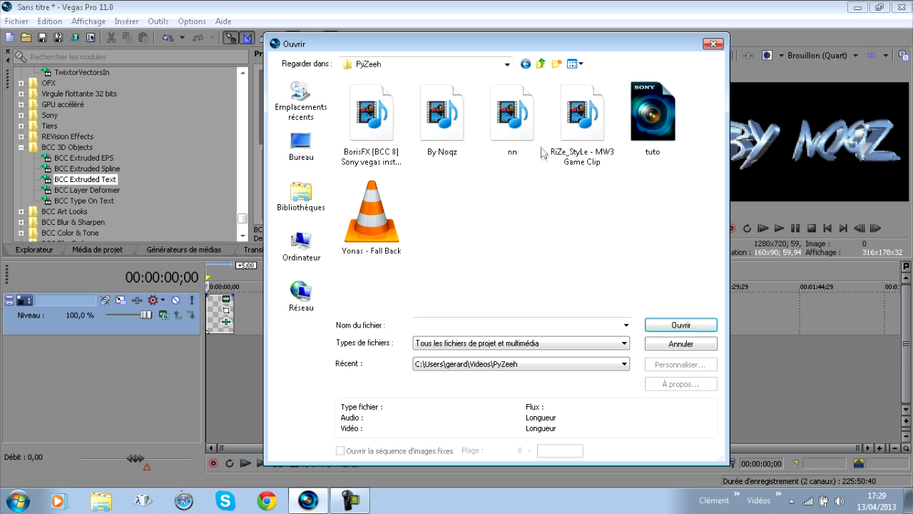
click(659, 326)
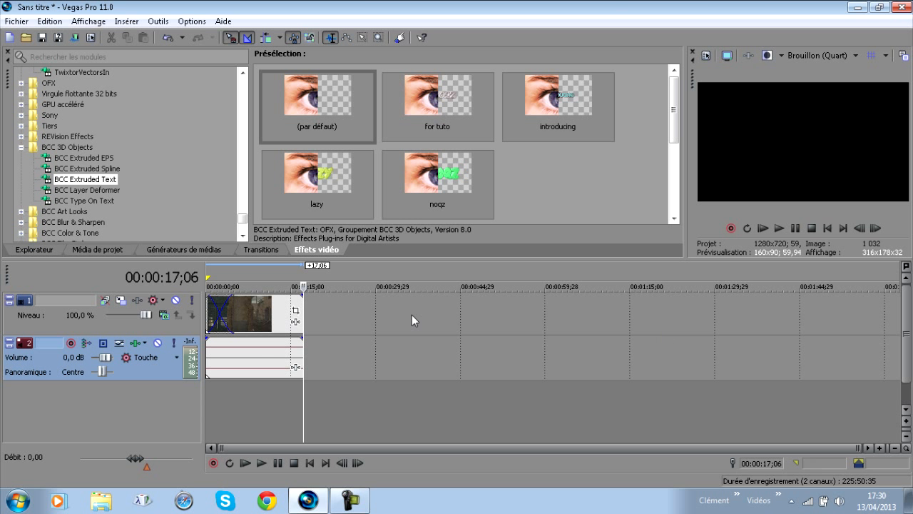
Step: Move the clip's video to a new track below the title, delete its audio track and return the cursor to the start
drag(272, 320, 254, 392)
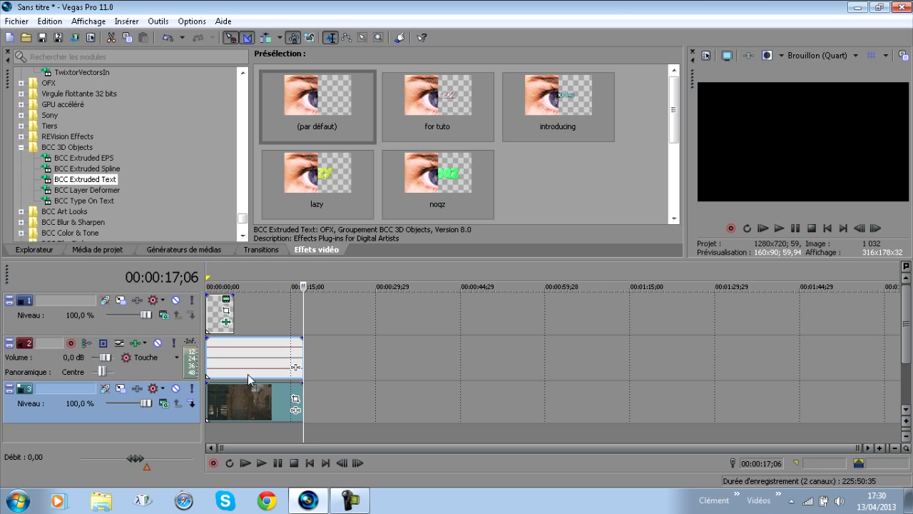
click(211, 363)
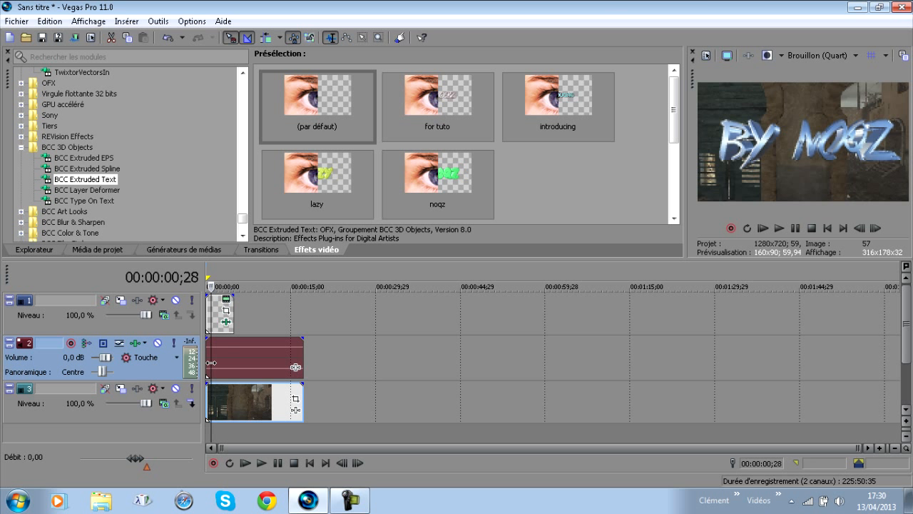
click(261, 359)
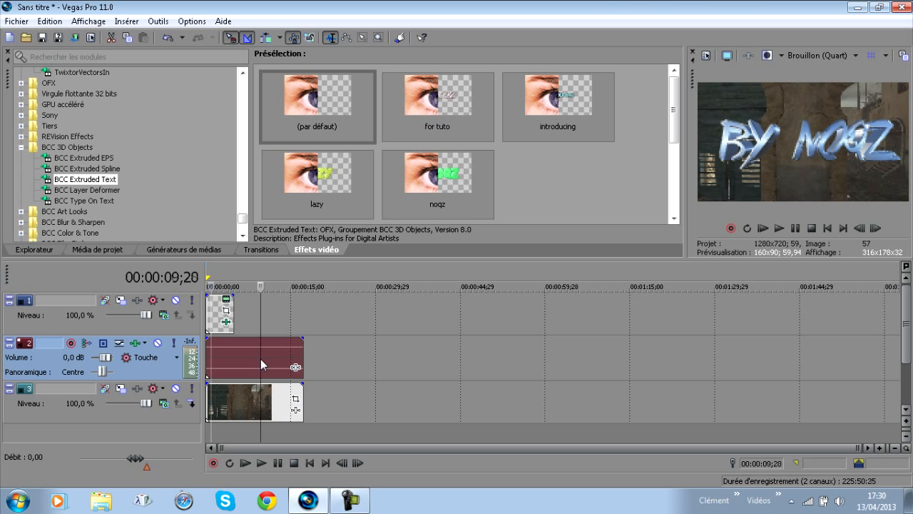
right_click(342, 357)
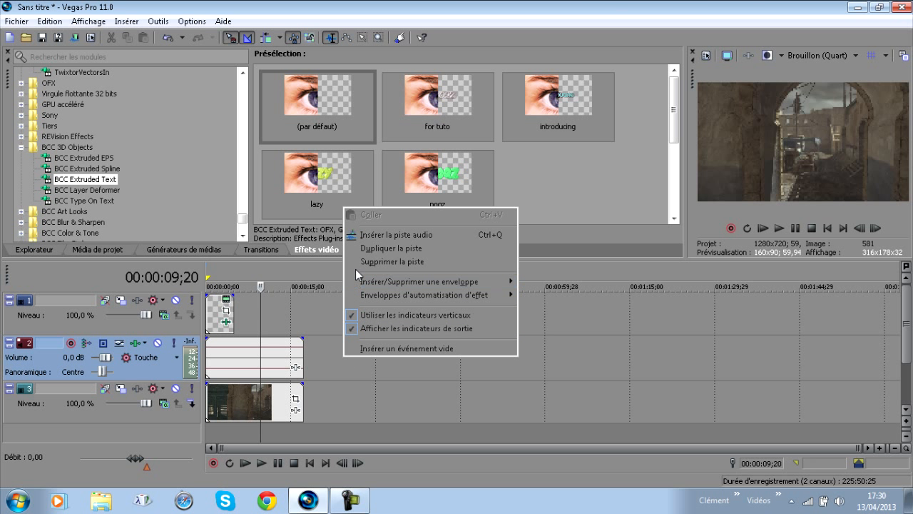
click(378, 261)
click(205, 366)
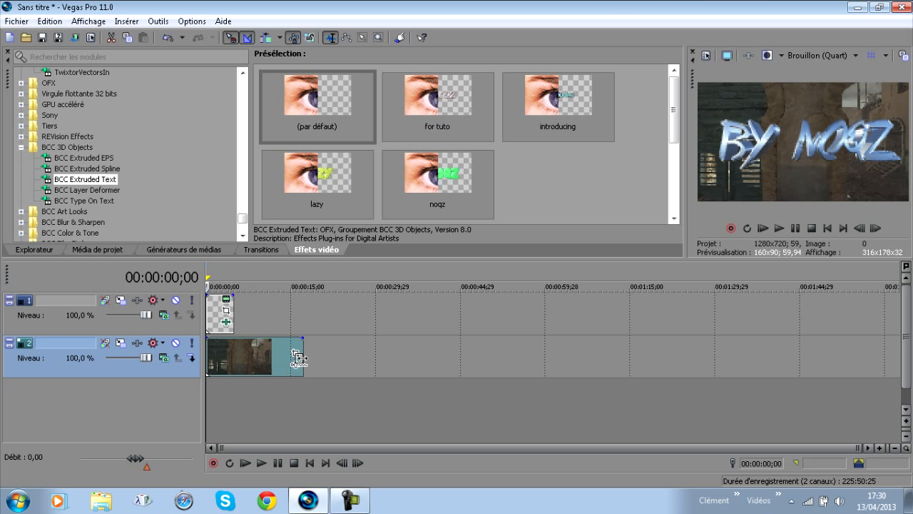
click(226, 321)
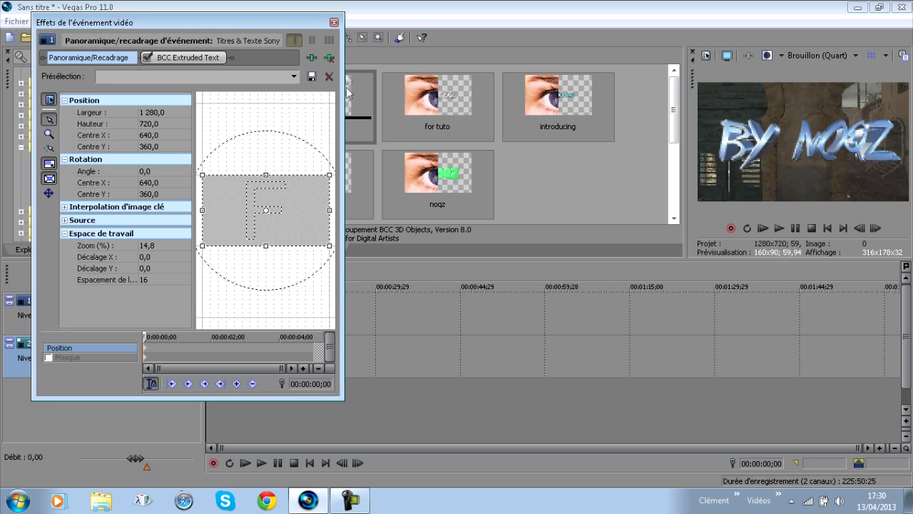
click(334, 22)
click(226, 322)
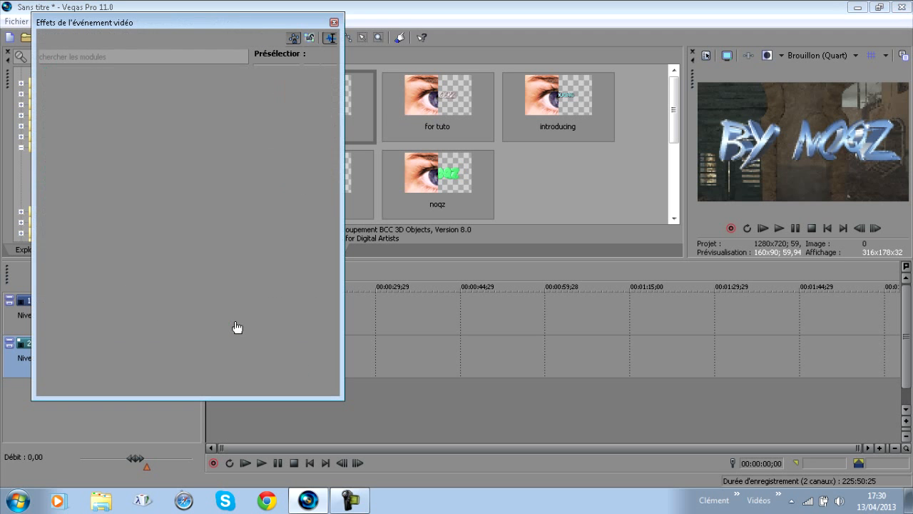
click(333, 22)
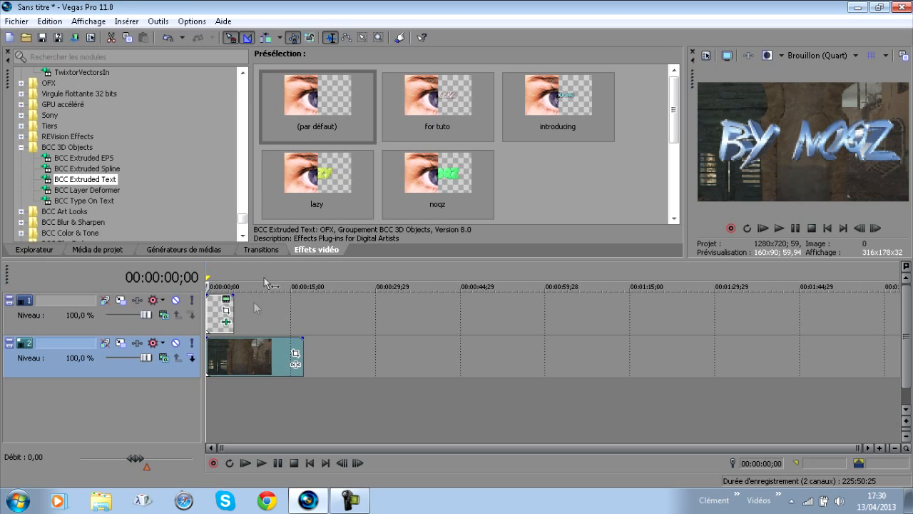
Step: Extend the title event to 00:00:06;26 and trim the game clip below it to end at the same point
click(237, 323)
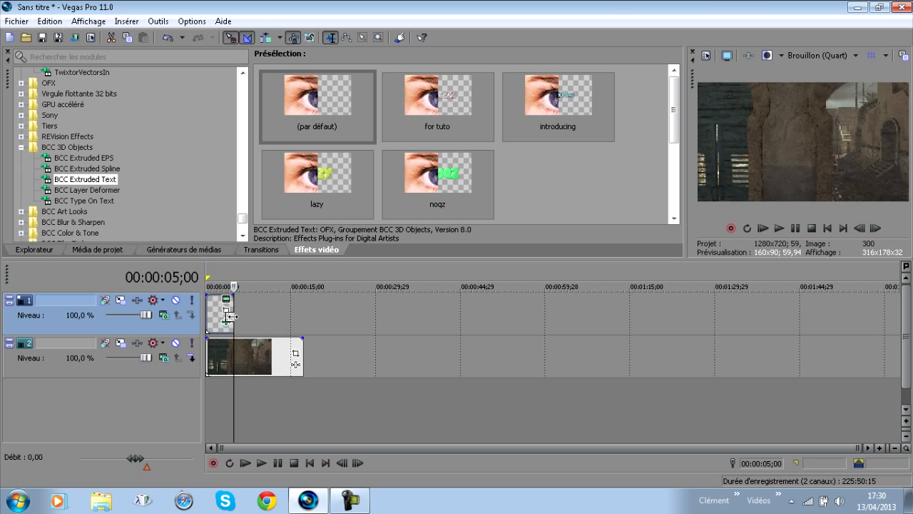
drag(232, 316, 245, 321)
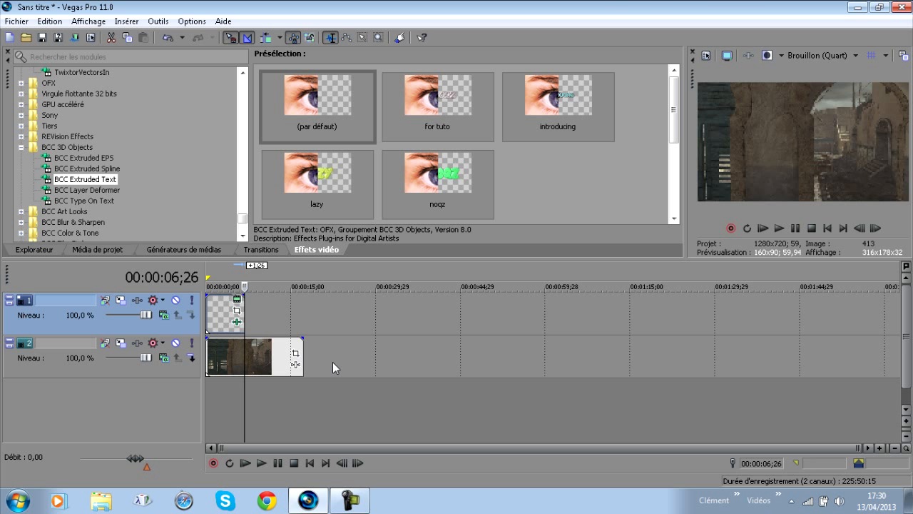
drag(302, 357, 246, 364)
Step: Play the title over the game clip from the start of the timeline and pause after about two seconds
click(212, 362)
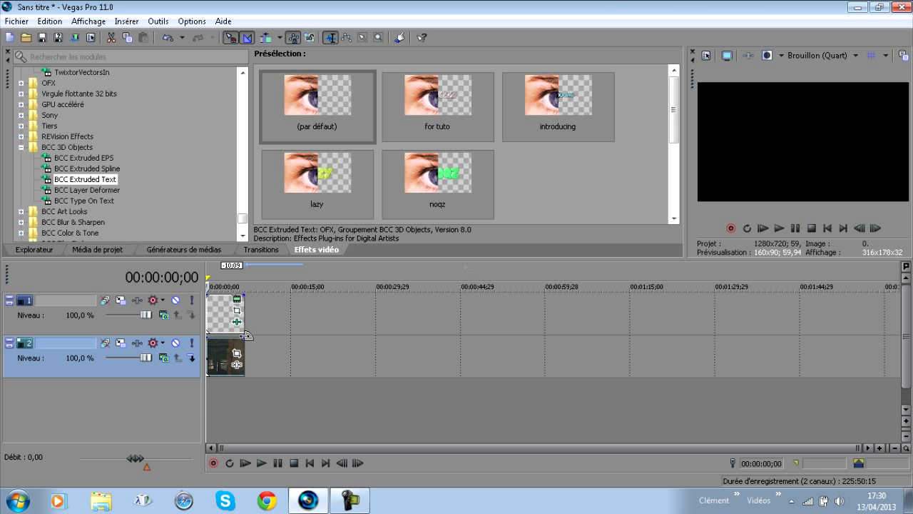
click(778, 229)
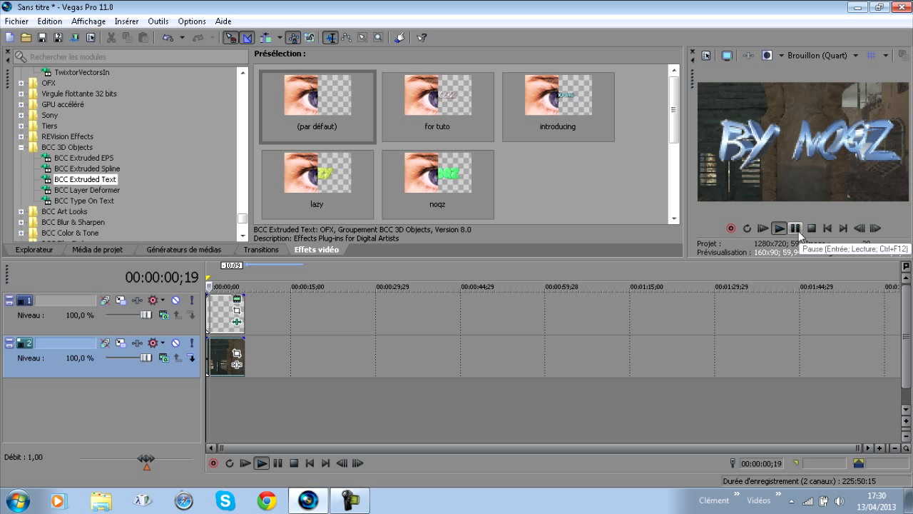
click(796, 230)
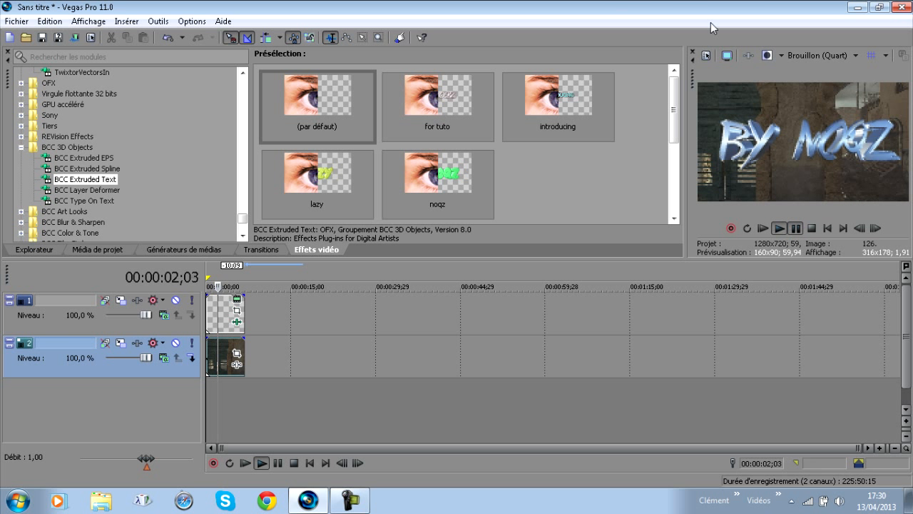
Step: Save the current HD 720-60p project video settings as a template named 60i
click(707, 55)
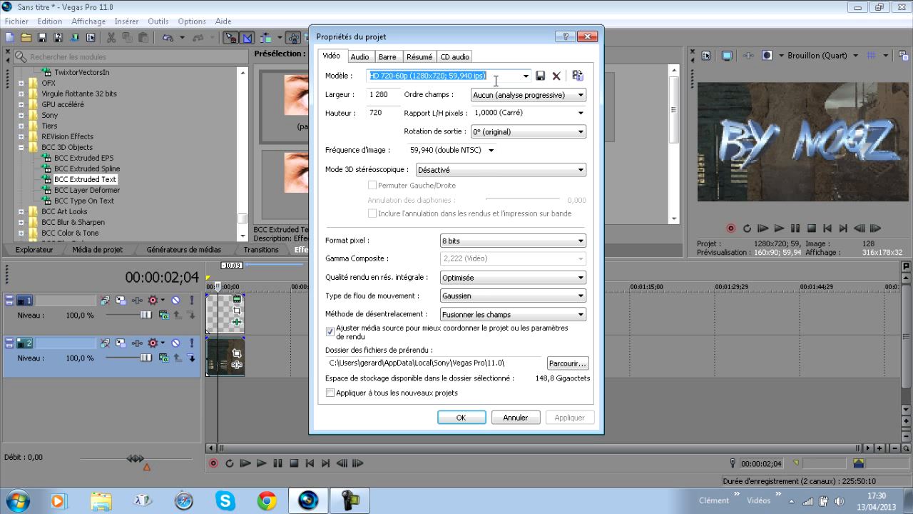
text(60i)
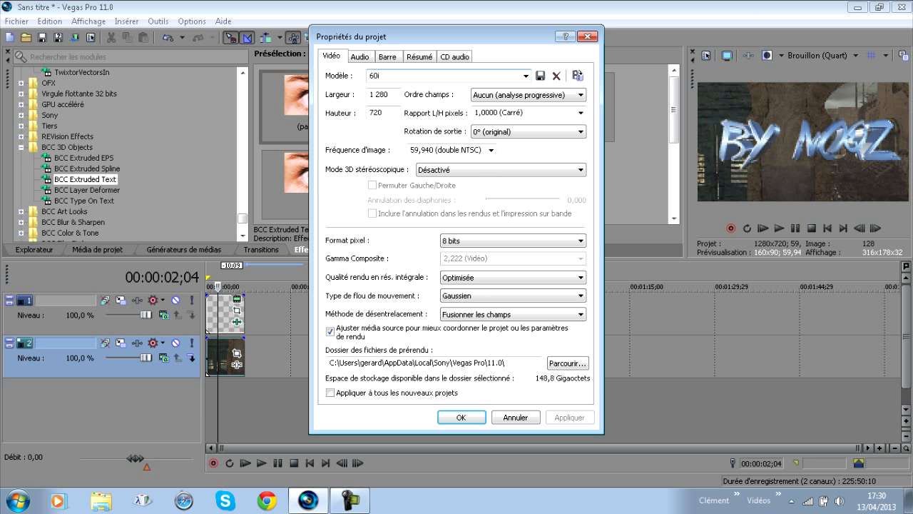
click(540, 76)
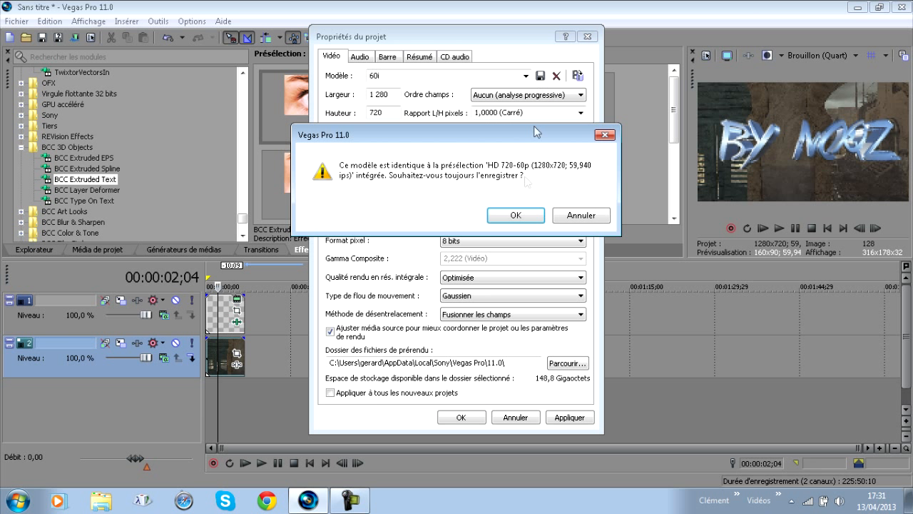
click(516, 216)
Step: Switch the project's video template to HDV 720-30p (1280x720; 29,970 ips) and apply it
click(525, 76)
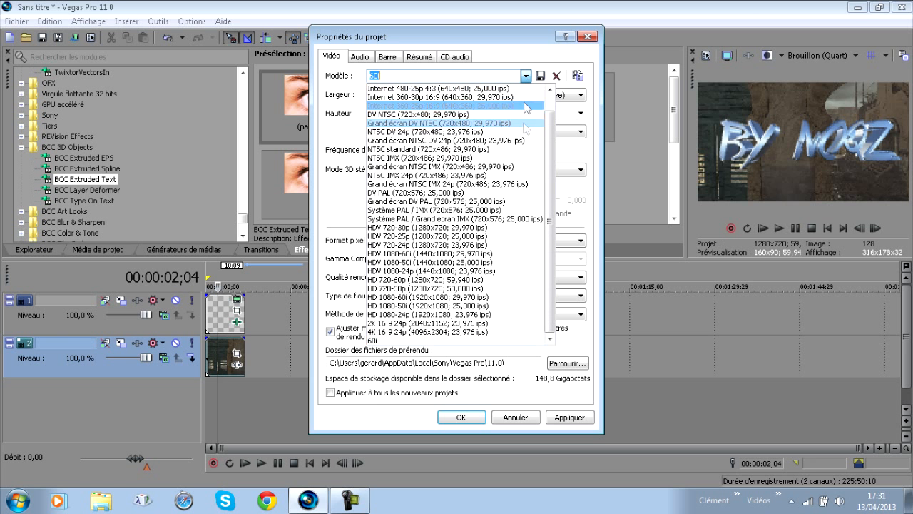
click(509, 228)
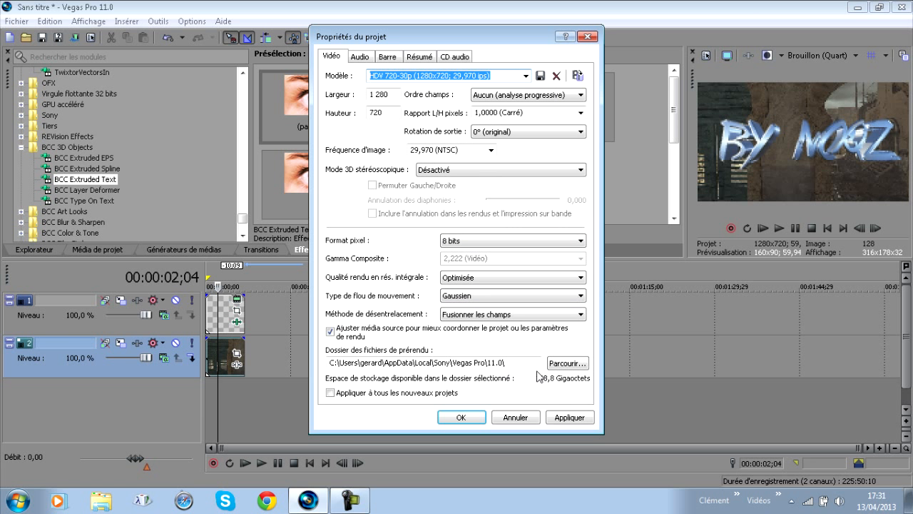
click(562, 418)
click(461, 418)
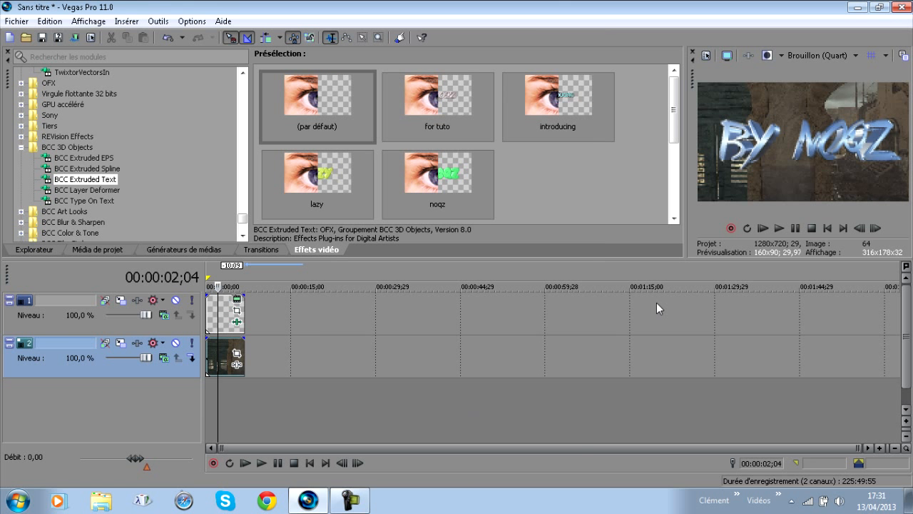
Step: Play and pause the preview with the new project settings and return the cursor to the start
click(779, 229)
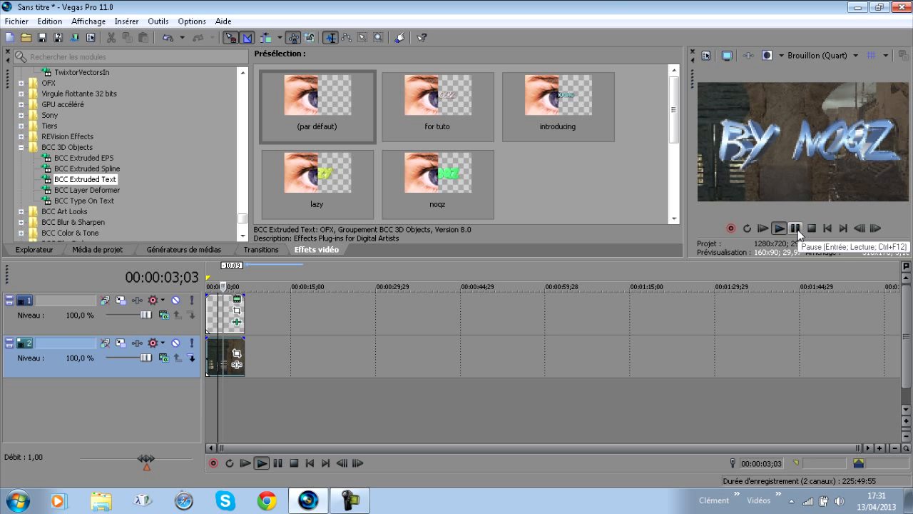
click(795, 228)
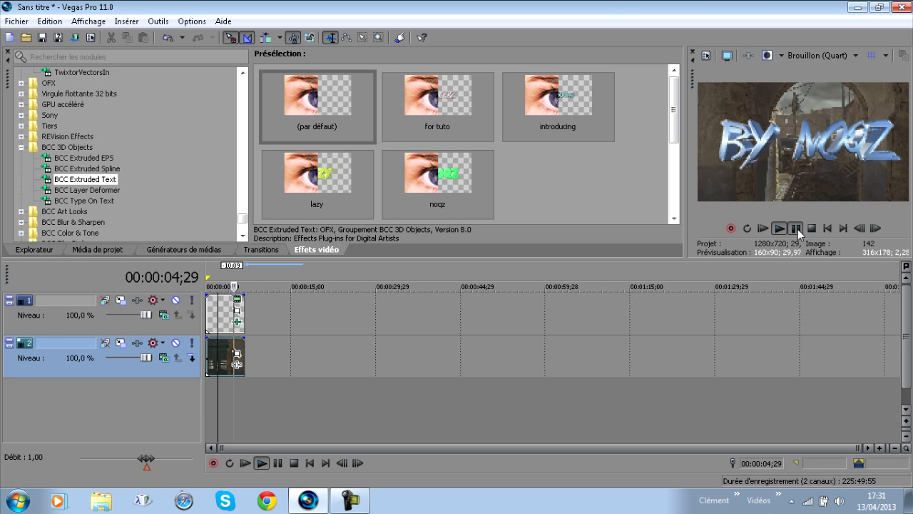
click(208, 319)
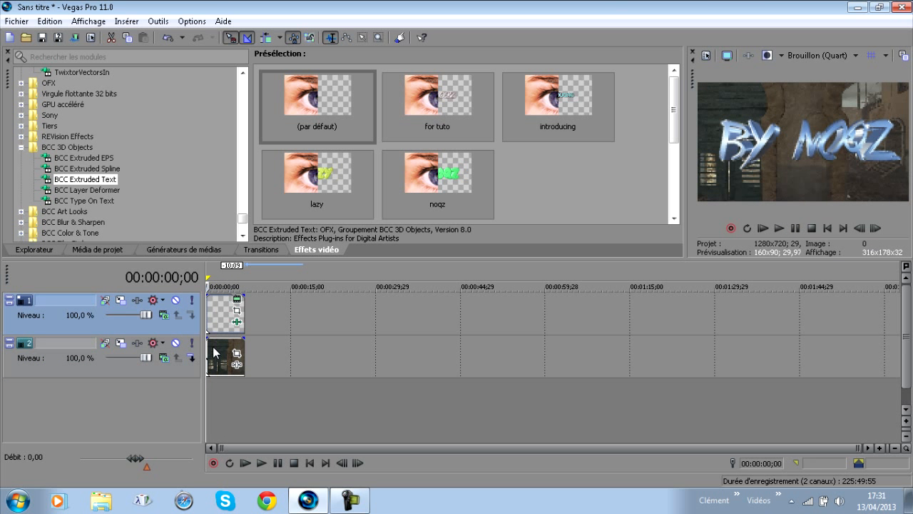
Step: Readjust the game clip's edges so that its end lines up with the end of the title event
click(215, 349)
drag(207, 354, 245, 353)
click(246, 349)
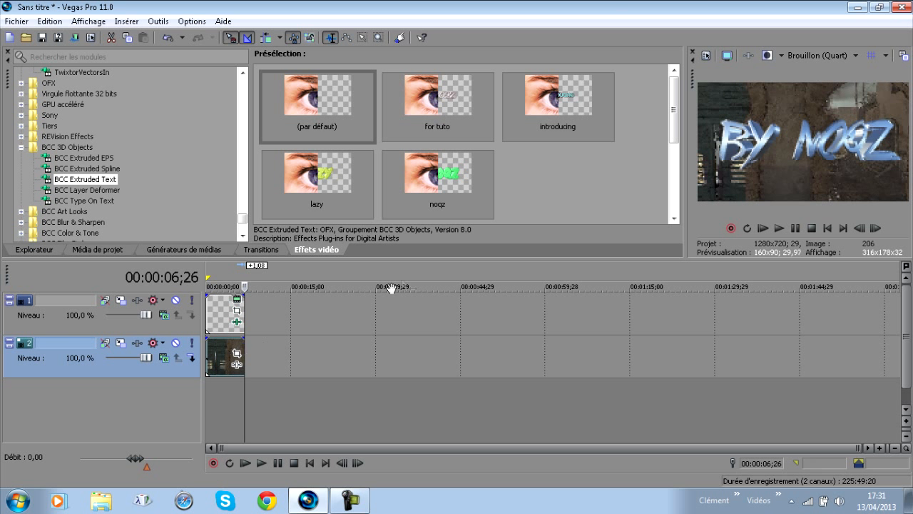
click(856, 232)
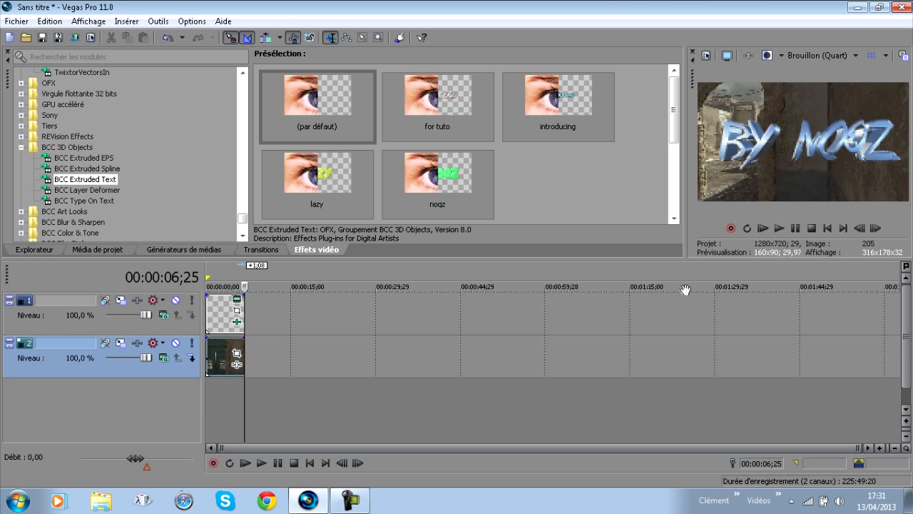
click(238, 346)
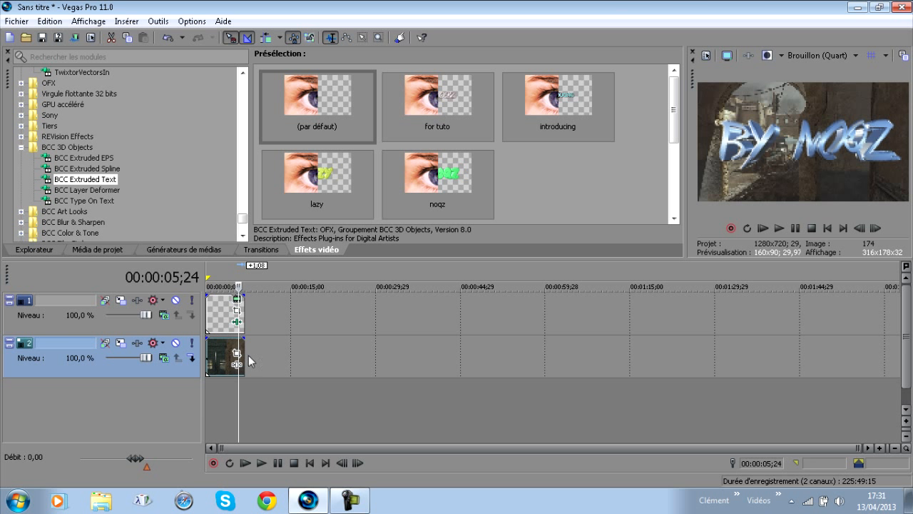
drag(244, 356, 244, 354)
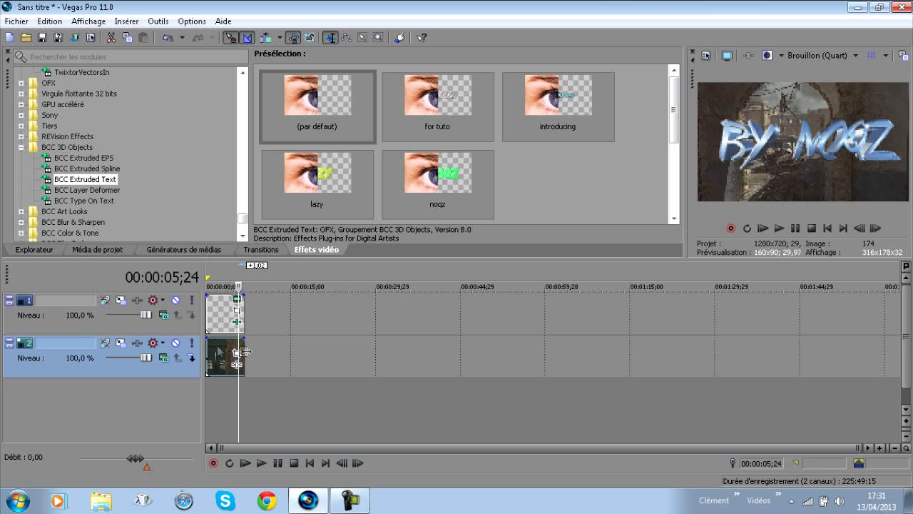
Step: Shorten the game clip slightly and resize the title event to end together with it
click(207, 354)
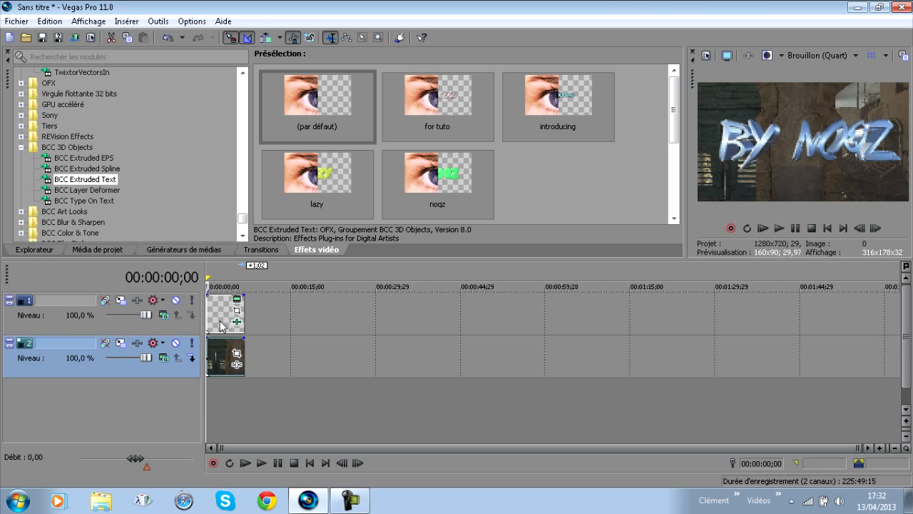
click(219, 319)
click(208, 319)
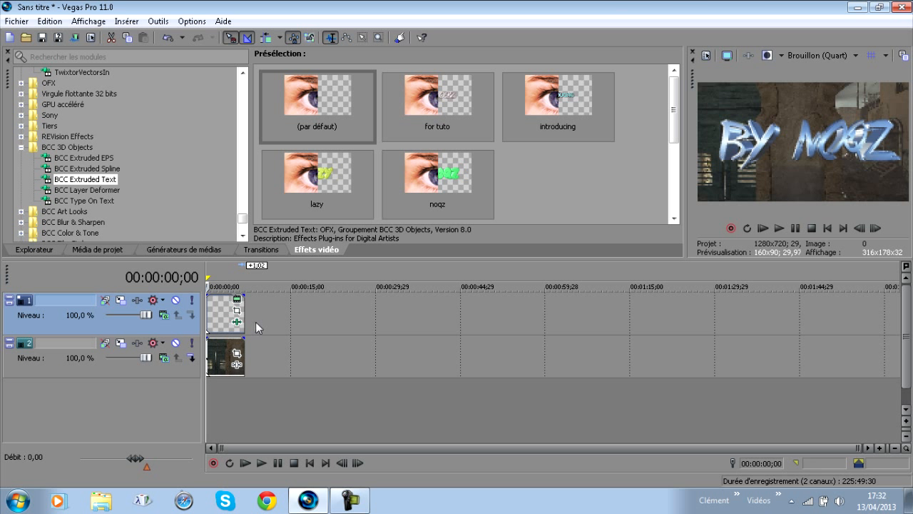
mouse_move(243, 319)
mouse_down()
mouse_move(225, 319)
mouse_move(242, 319)
mouse_move(233, 319)
mouse_up()
drag(242, 353, 242, 354)
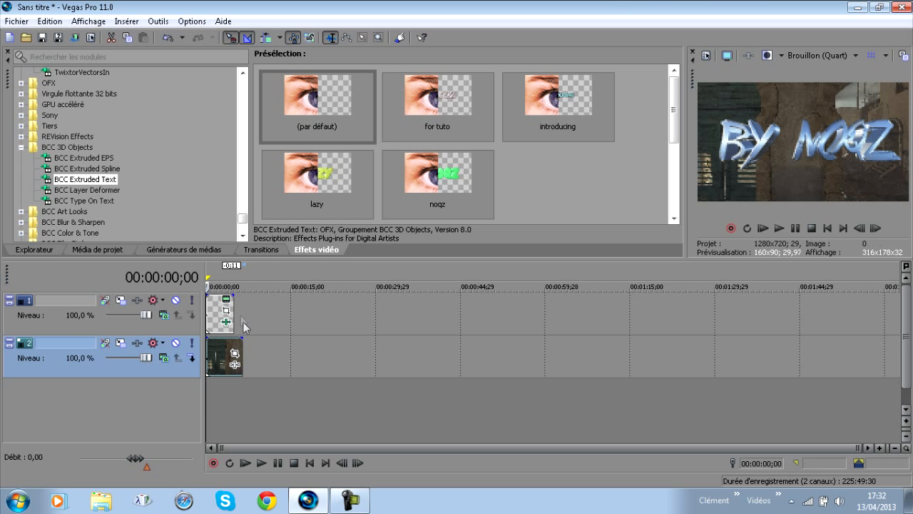
drag(234, 316, 243, 317)
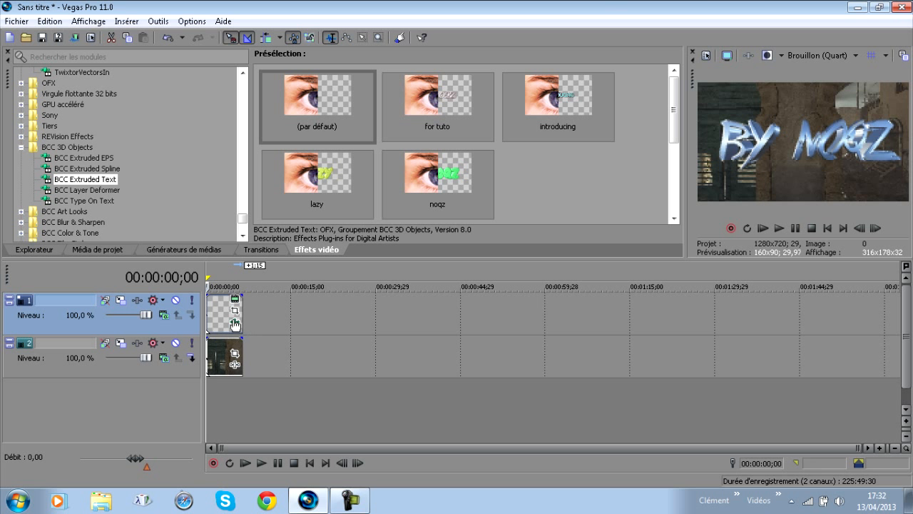
Step: Open the title's BCC Extruded Text settings, collapse Letter Transformations and Built-In Light, and expand Built-In Camera
click(235, 325)
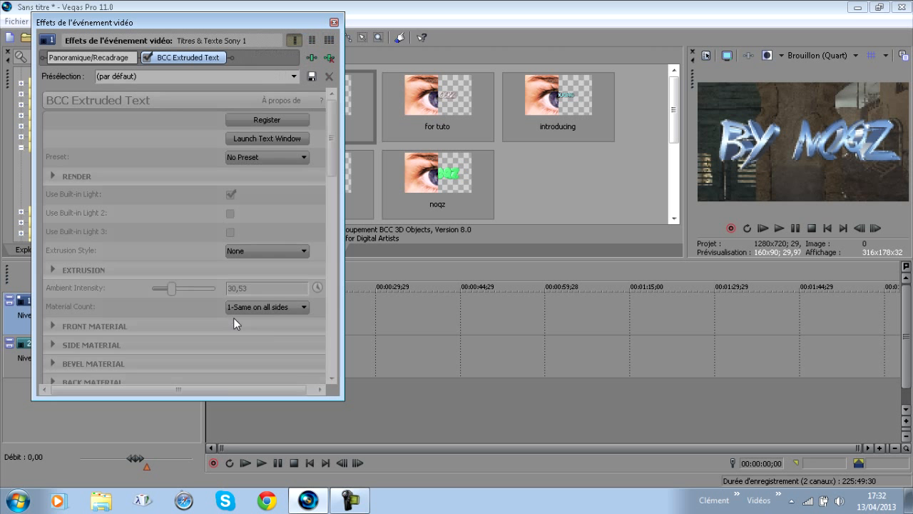
click(334, 22)
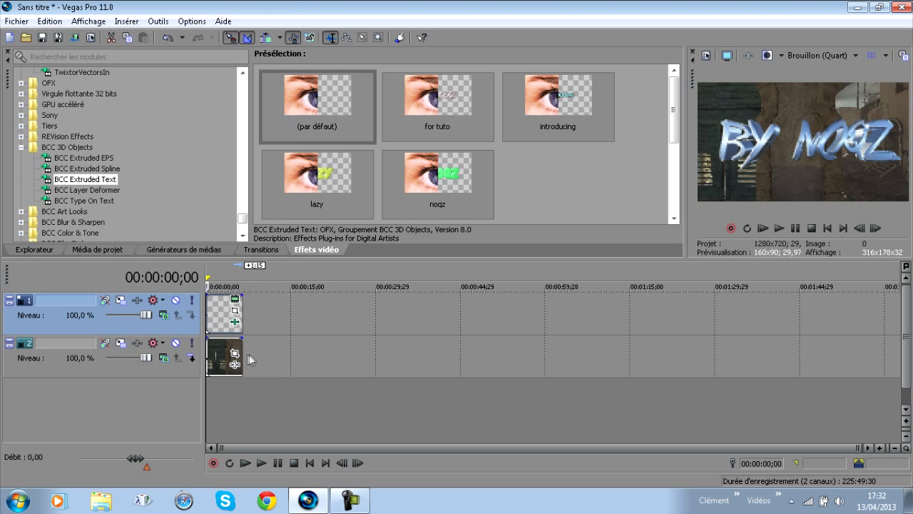
click(222, 327)
click(208, 320)
click(236, 323)
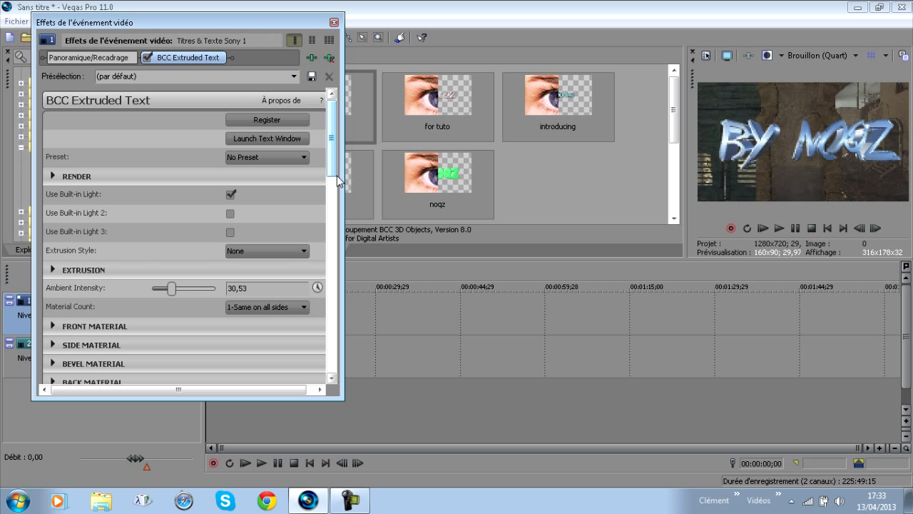
drag(335, 170, 346, 247)
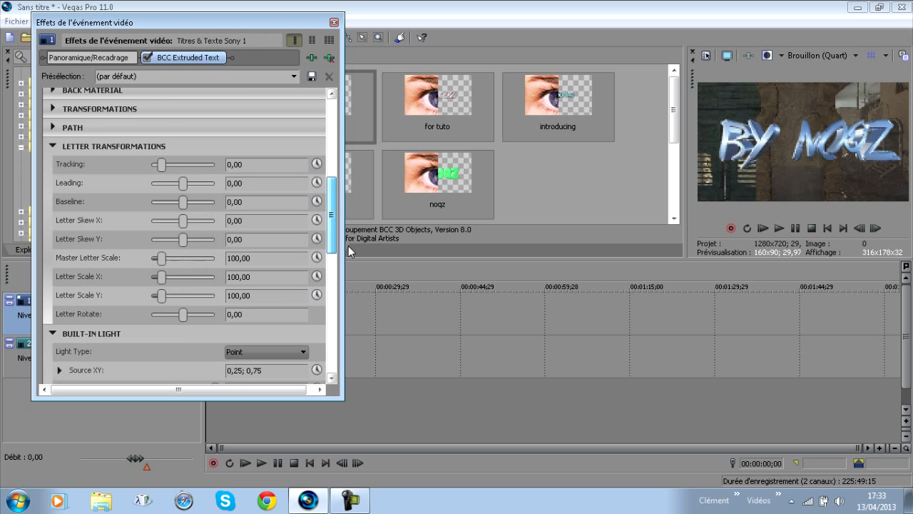
click(54, 145)
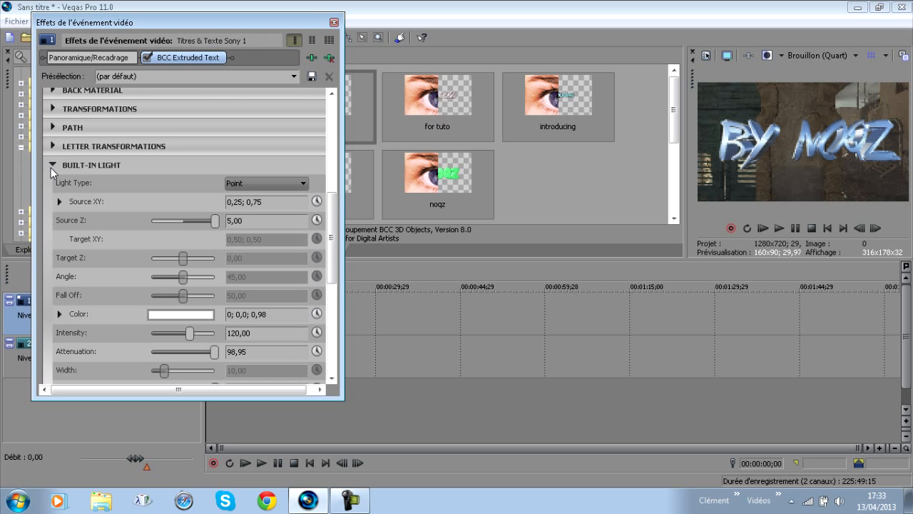
click(51, 167)
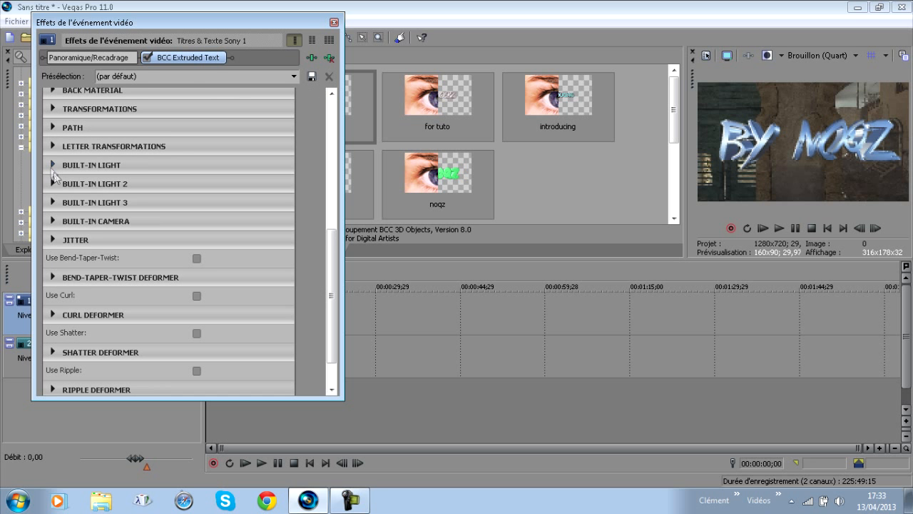
click(53, 221)
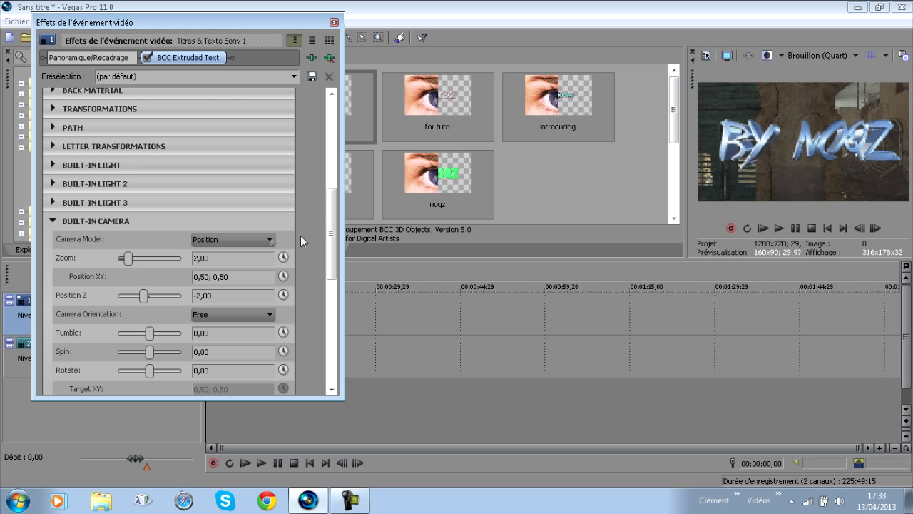
Step: Try another built-in camera zoom, return it to 2,00 and set Position Z to about -2,84
click(134, 259)
drag(135, 263, 128, 260)
drag(144, 295, 142, 299)
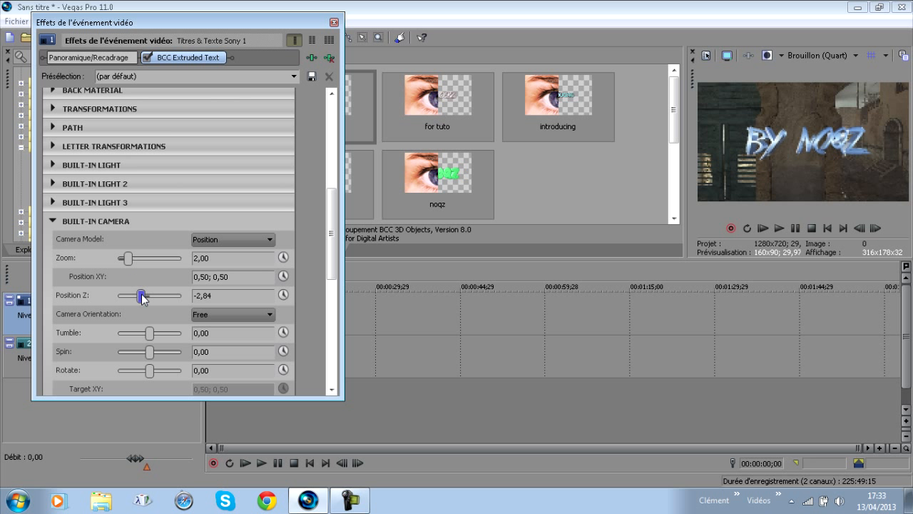
Step: Try built-in camera Tumble values of about 53,05, 11 and 5, and reset Tumble to 0,00
drag(151, 333, 152, 333)
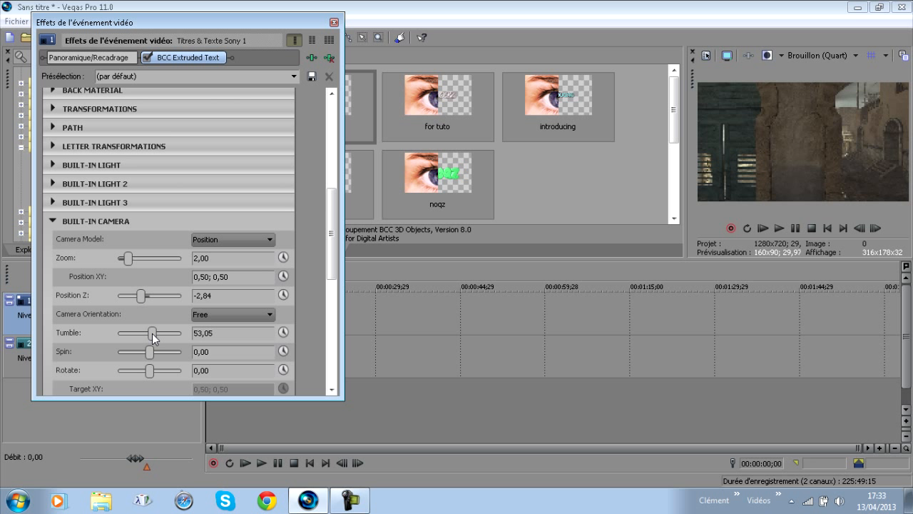
click(249, 332)
double_click(249, 332)
text(11)
key(Return)
text(5)
key(Return)
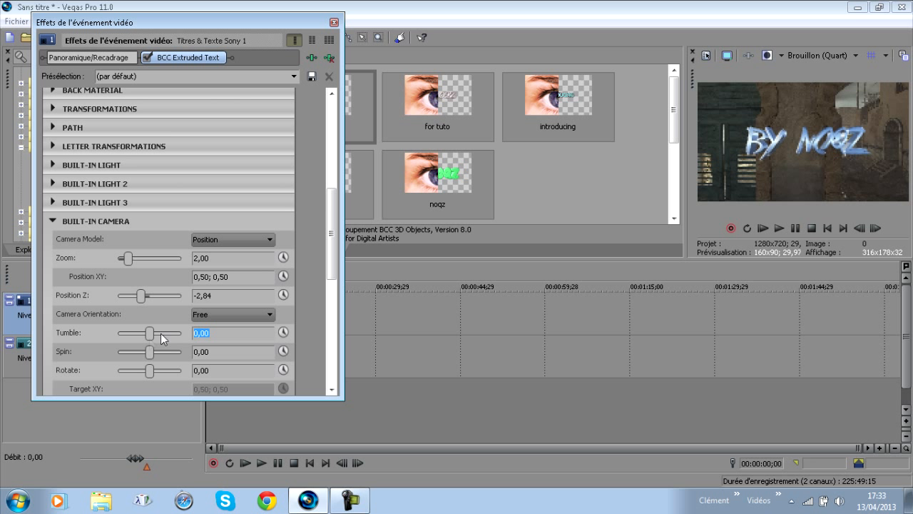
Step: Try a built-in camera Spin of 3, and reset Spin to 0,00
key(Tab)
text(3)
key(Return)
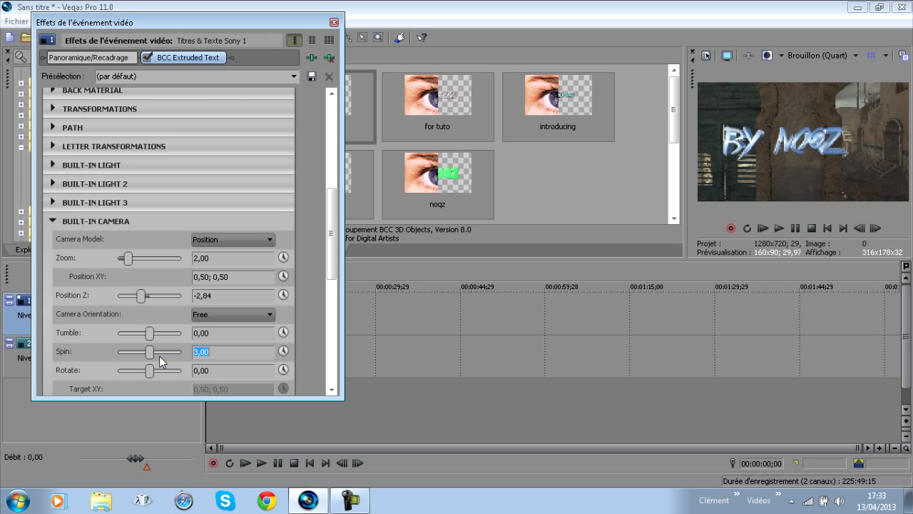
drag(333, 266, 333, 287)
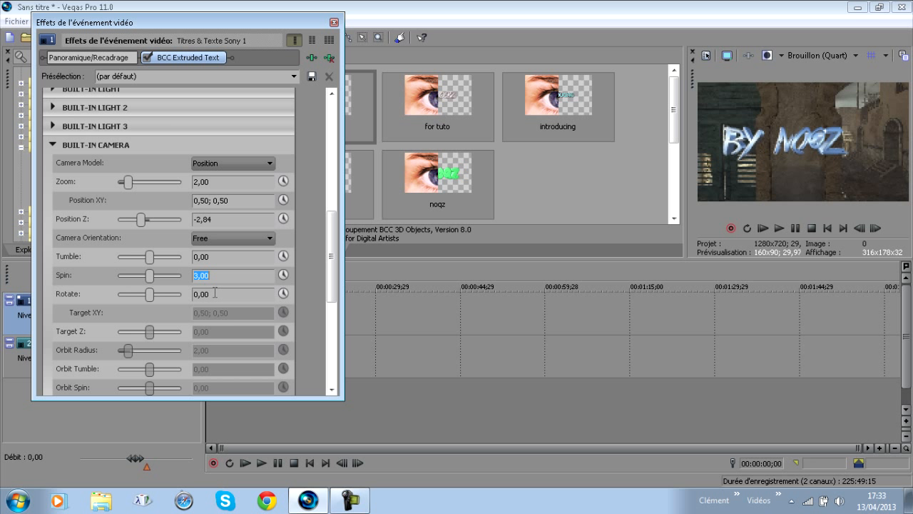
text(0)
key(Return)
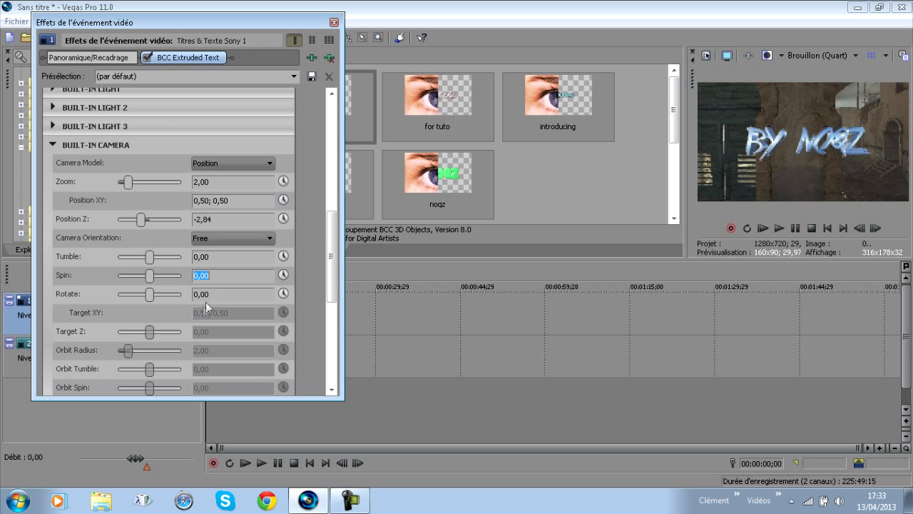
Step: Try built-in camera Rotate values of 3 and 6, and reset Rotate to 0,00
key(Tab)
text(3)
key(Return)
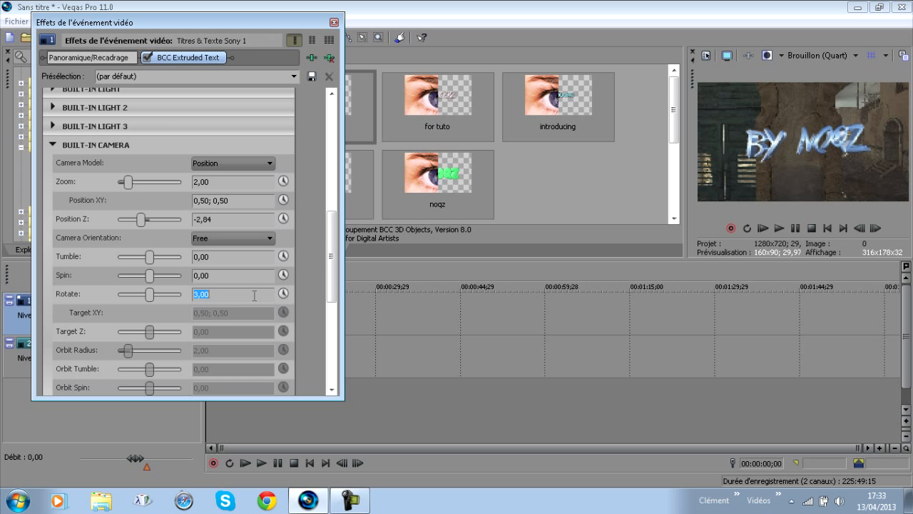
text(6)
key(Return)
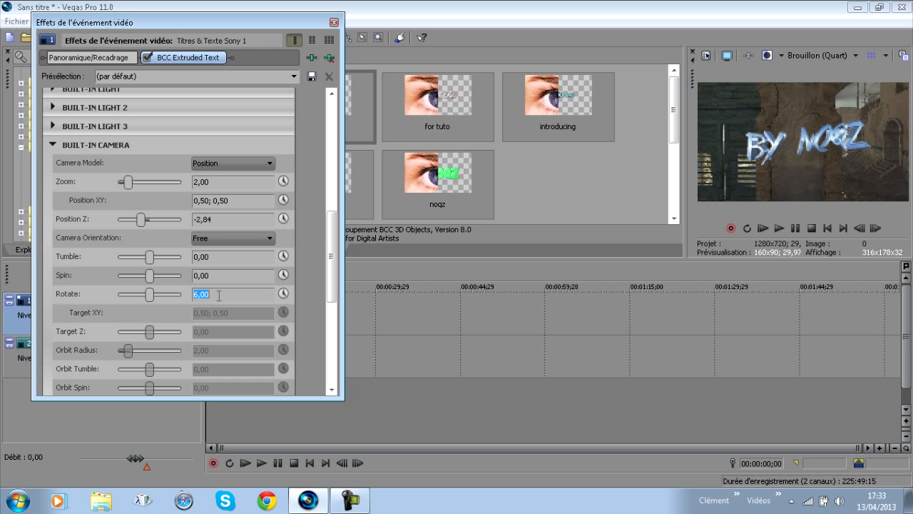
text(0)
key(Return)
Step: Try built-in camera Spin values of about -7,58, then 3 and 6, to shift the text sideways
click(150, 276)
drag(156, 279, 150, 275)
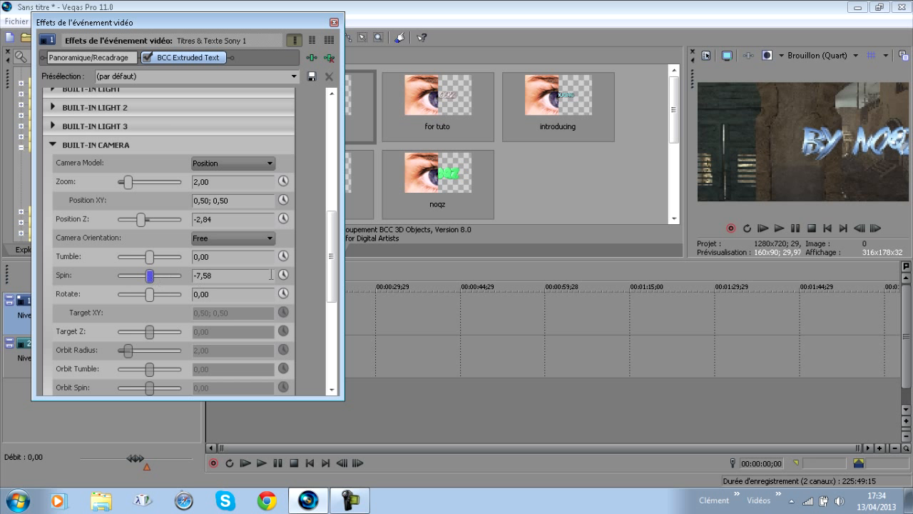
drag(261, 278, 193, 278)
text(1)
text(3)
key(Return)
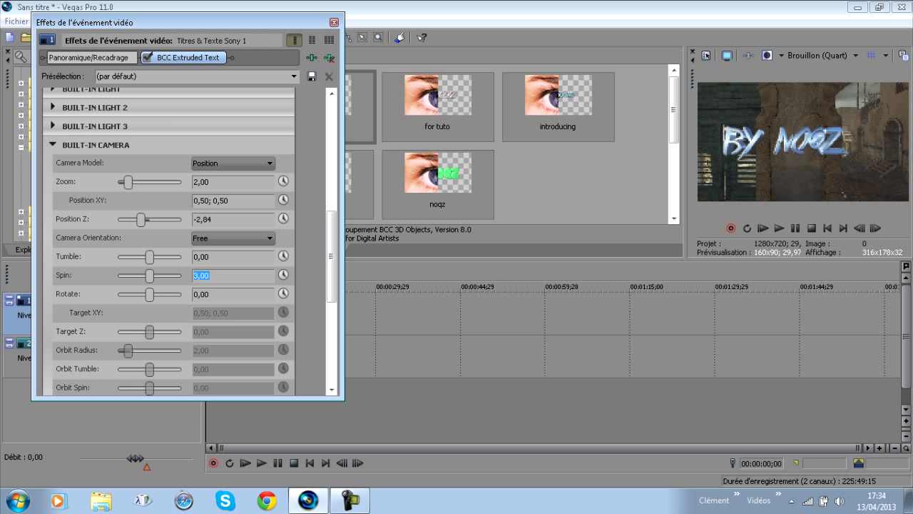
text(6)
key(Return)
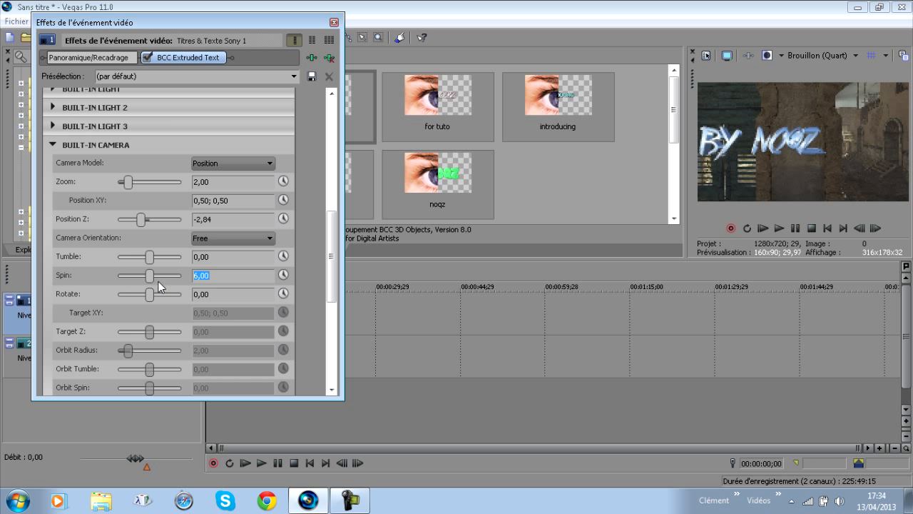
Step: Try larger built-in camera Spin values of 12, 30 and -20, and reset Spin to 0,00
text(12)
key(Return)
key(BackSpace)
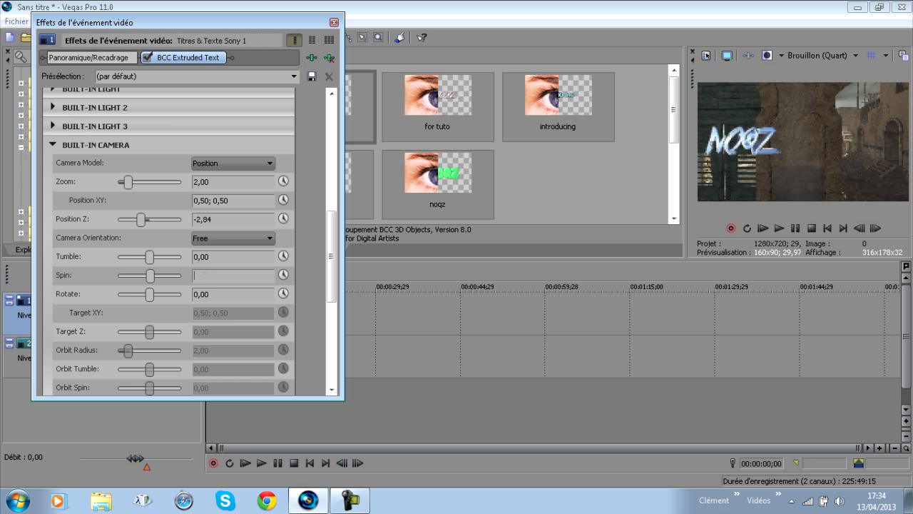
text(30)
key(Return)
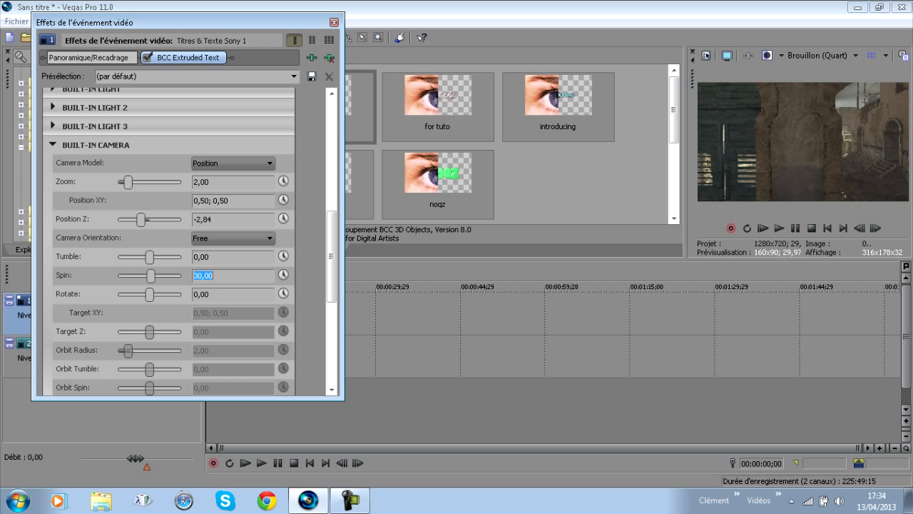
key(BackSpace)
text(_)
key(BackSpace)
text(-20)
key(Return)
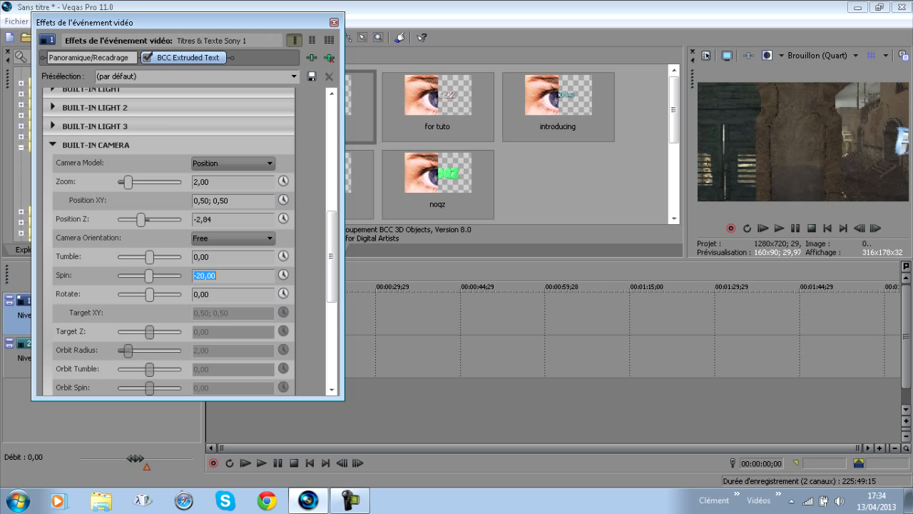
key(BackSpace)
text(0)
key(Return)
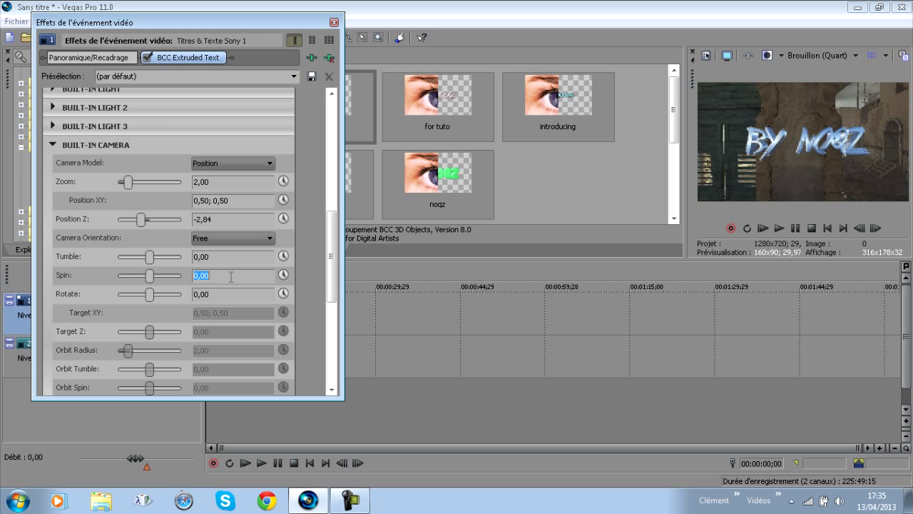
Step: Try negative built-in camera Spin values of -5, -8, -10 and -15
text(-5)
key(Return)
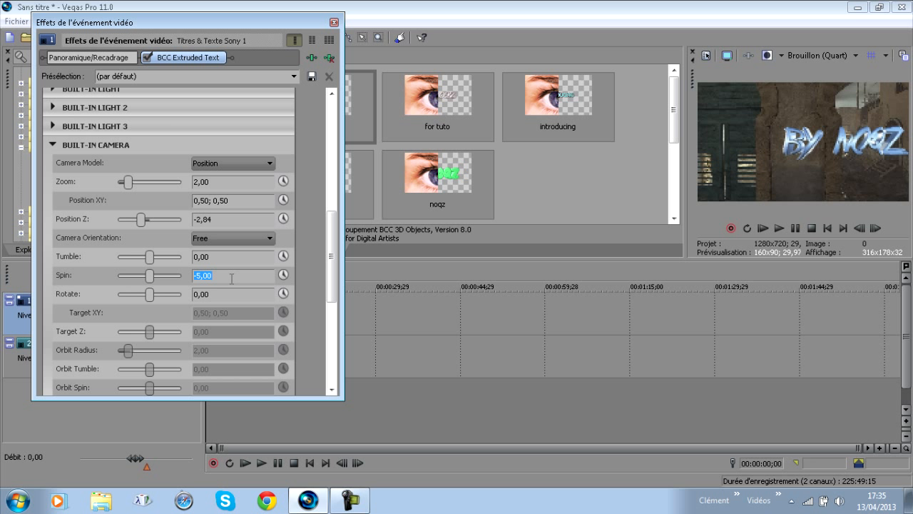
text(-100)
key(Return)
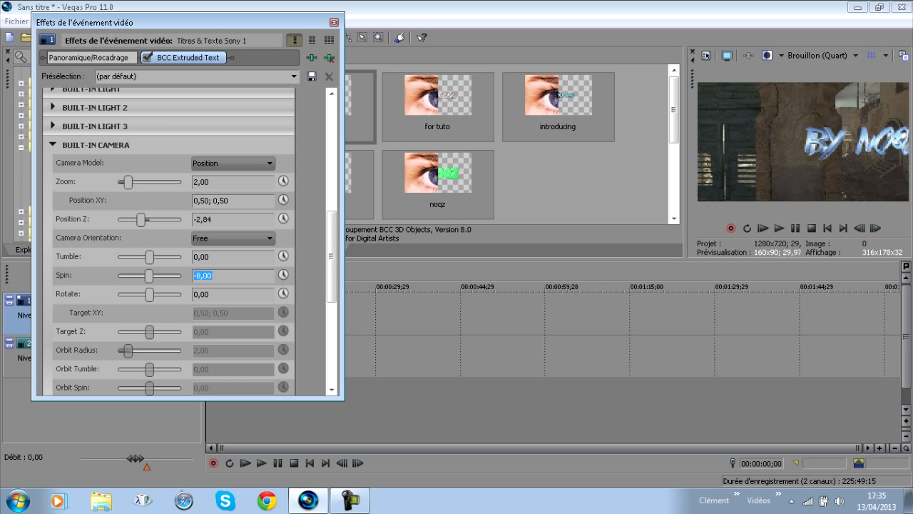
text(-10)
key(Return)
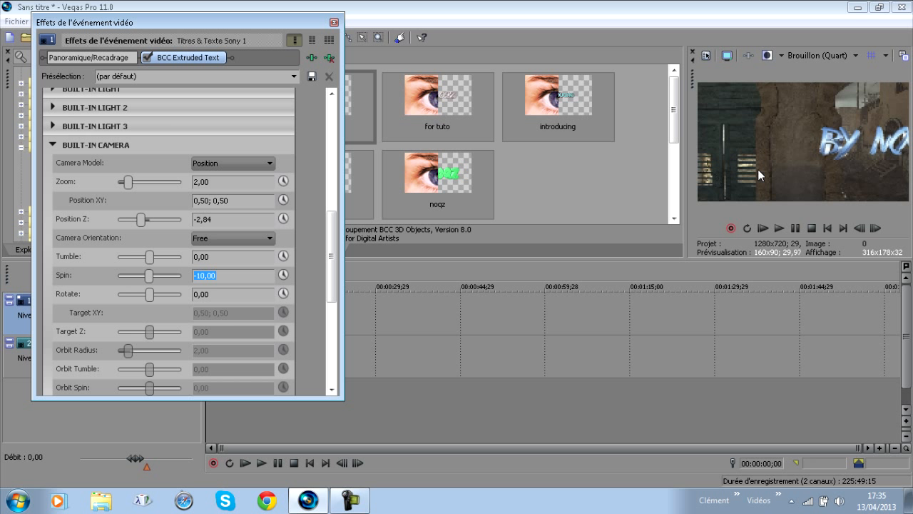
text(-15)
key(Return)
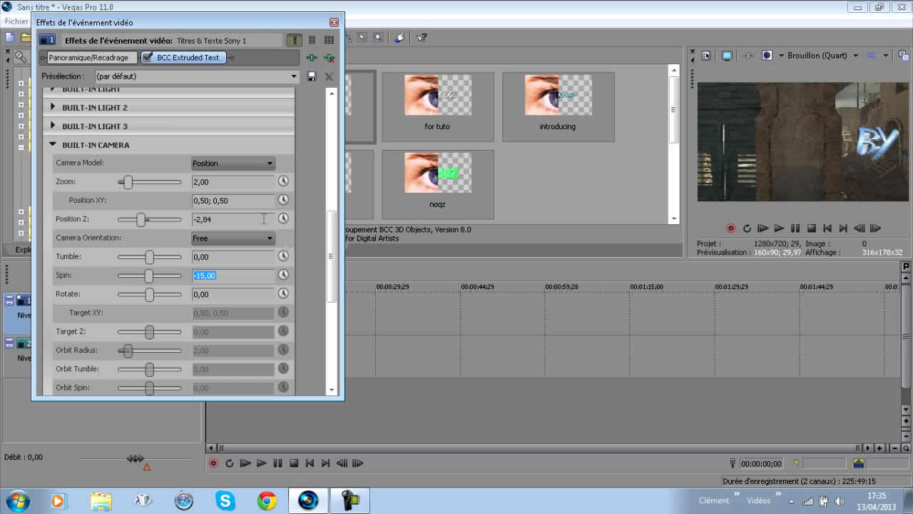
Step: Try enabling keyframe animation for the built-in camera's Zoom and turn it off again
click(284, 182)
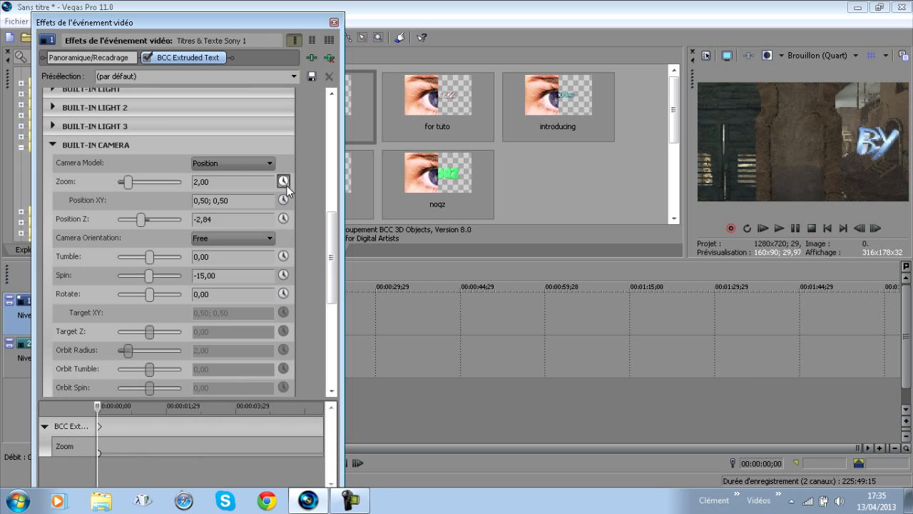
click(284, 183)
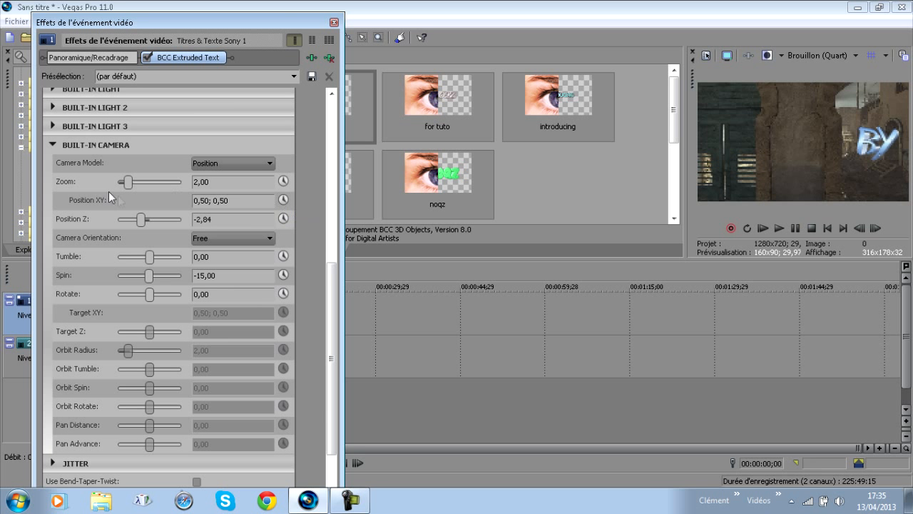
drag(335, 321, 334, 403)
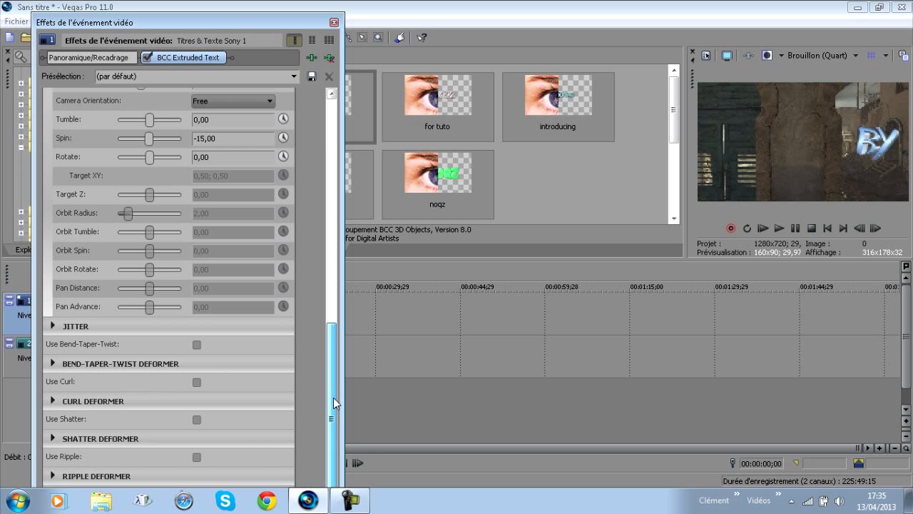
drag(333, 397, 319, 306)
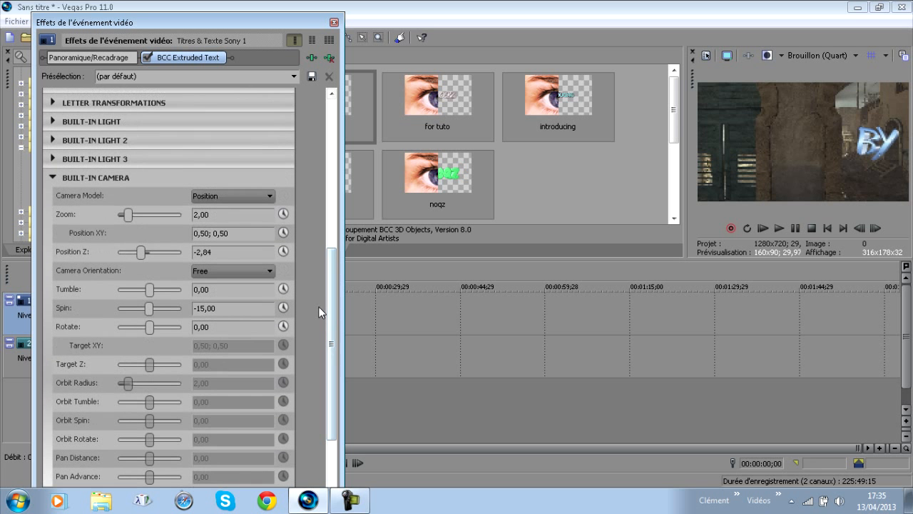
Step: Try a built-in camera Spin of -12, set it to -13, and close the effect settings
double_click(217, 305)
text(-12)
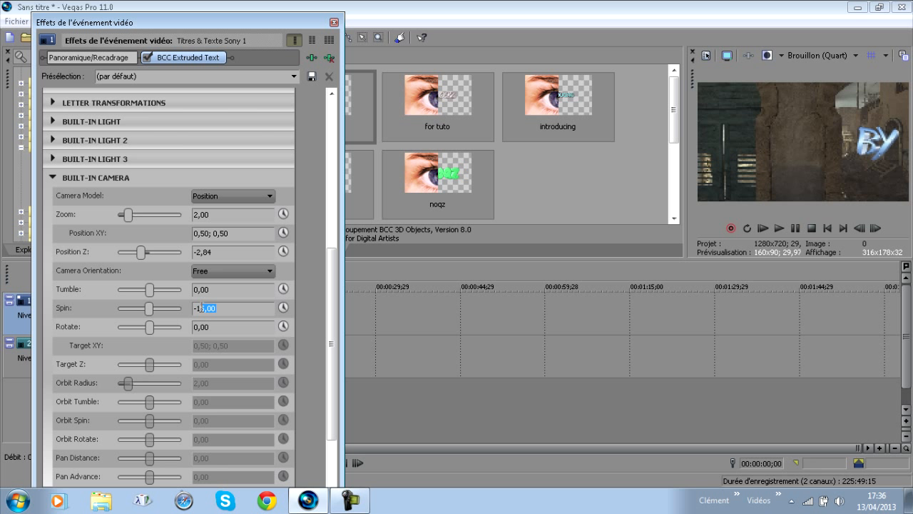
key(Return)
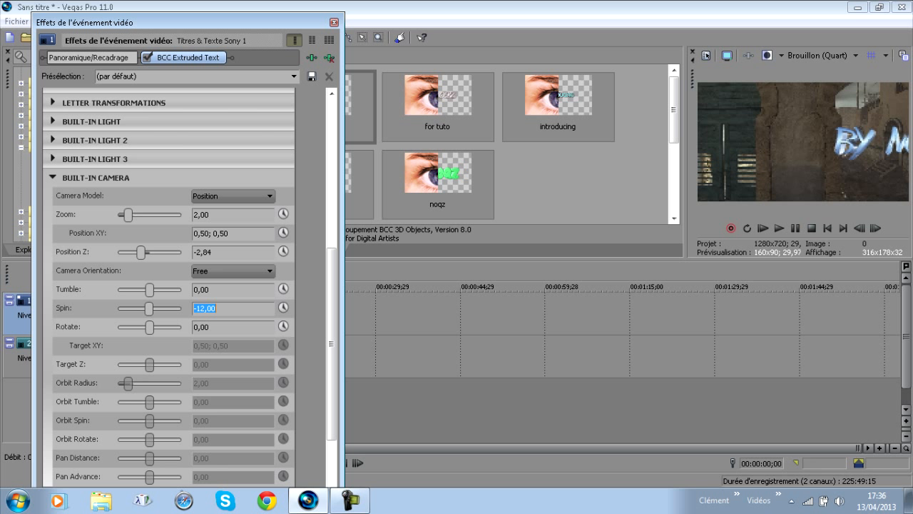
text(-13)
key(Return)
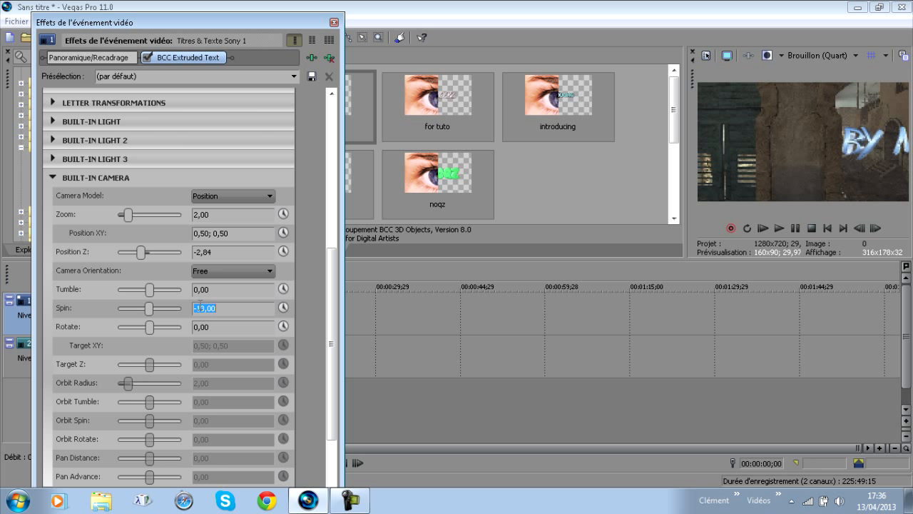
click(334, 22)
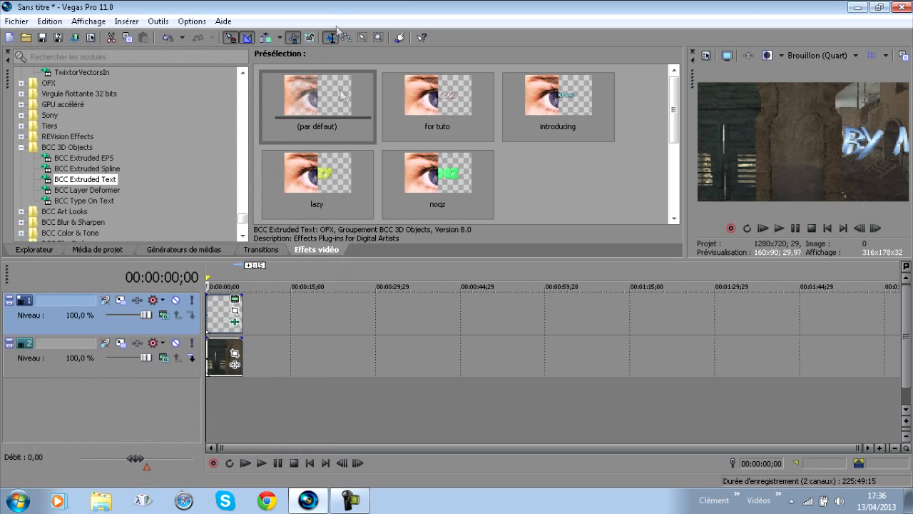
Step: Step the footage forward to 00:00:05;06 to check the text against the scene
click(875, 229)
double_click(876, 229)
click(879, 232)
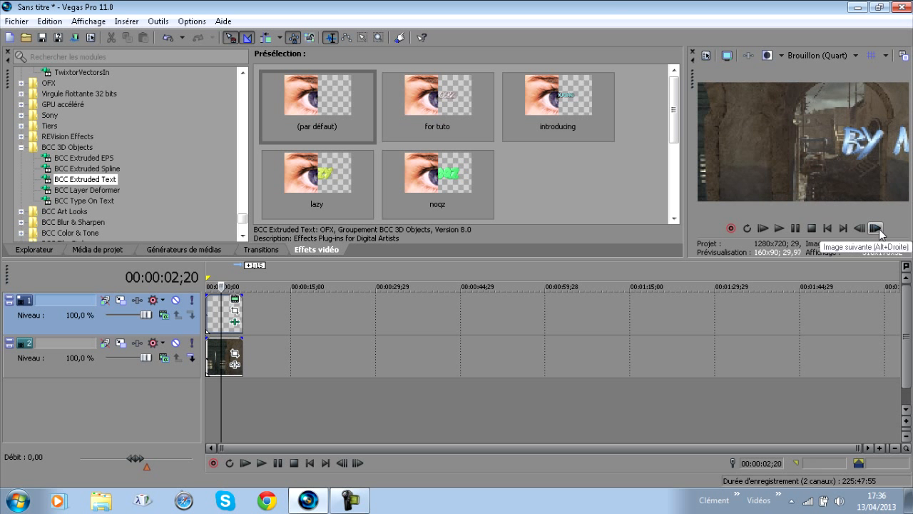
click(875, 228)
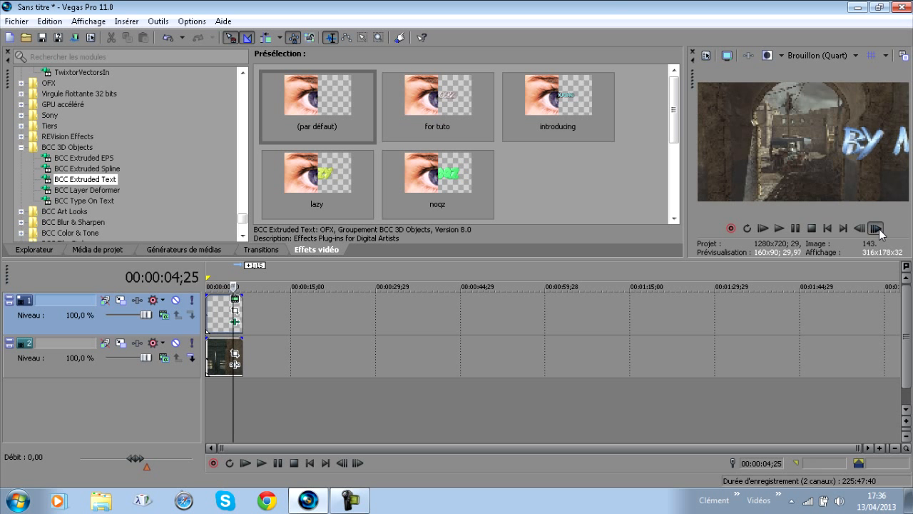
click(879, 233)
click(879, 233)
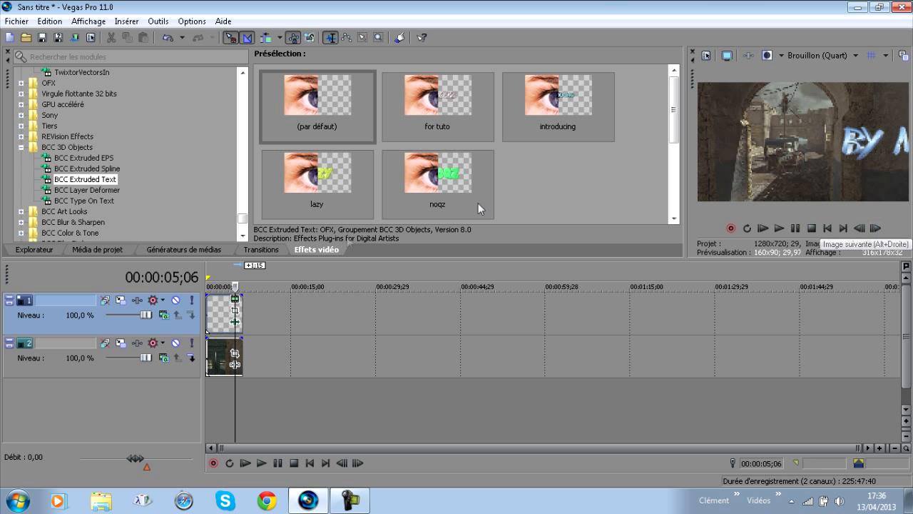
Step: Reopen the title's BCC Extruded Text settings, try Spin values of 30, 20, 10 and 6, set Spin to 4, and close the settings
click(236, 321)
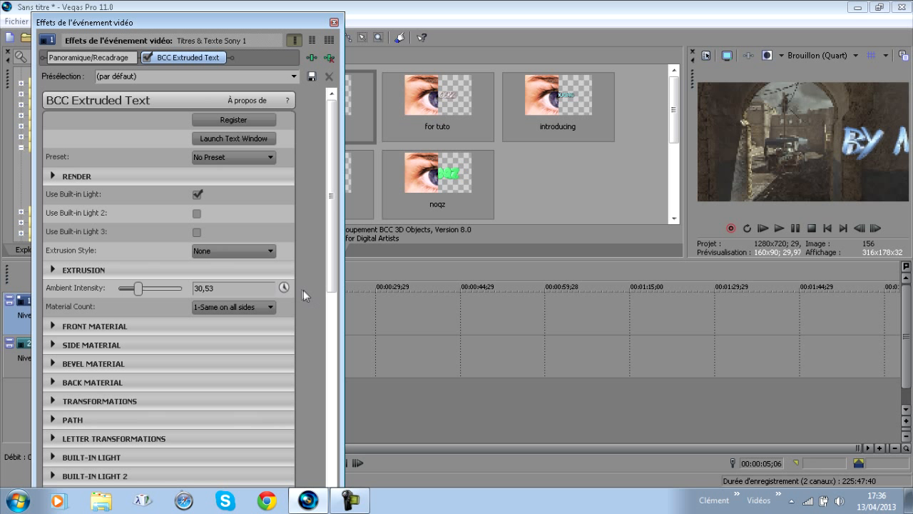
drag(331, 268, 331, 435)
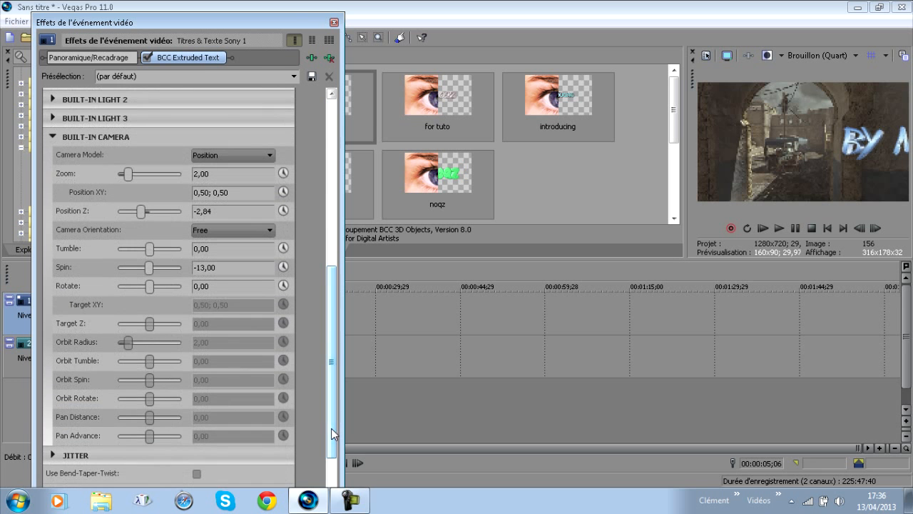
drag(238, 267, 191, 269)
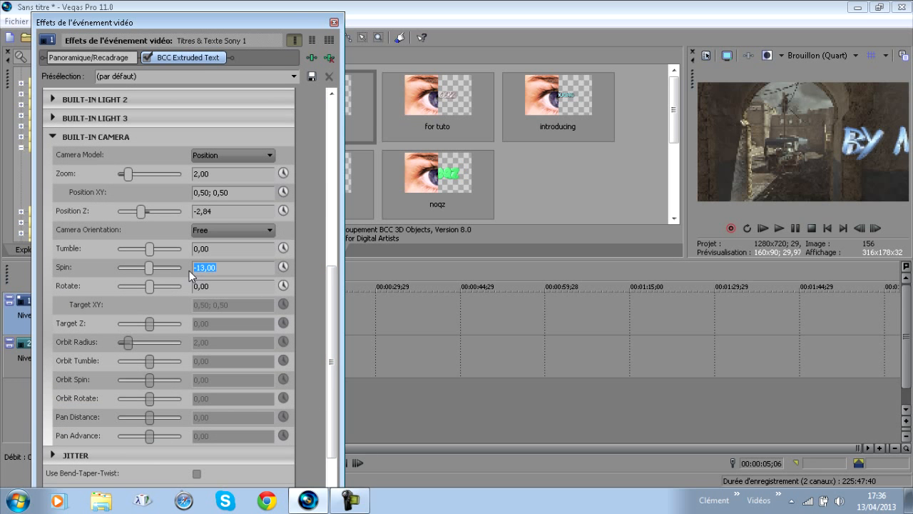
text(30)
key(Return)
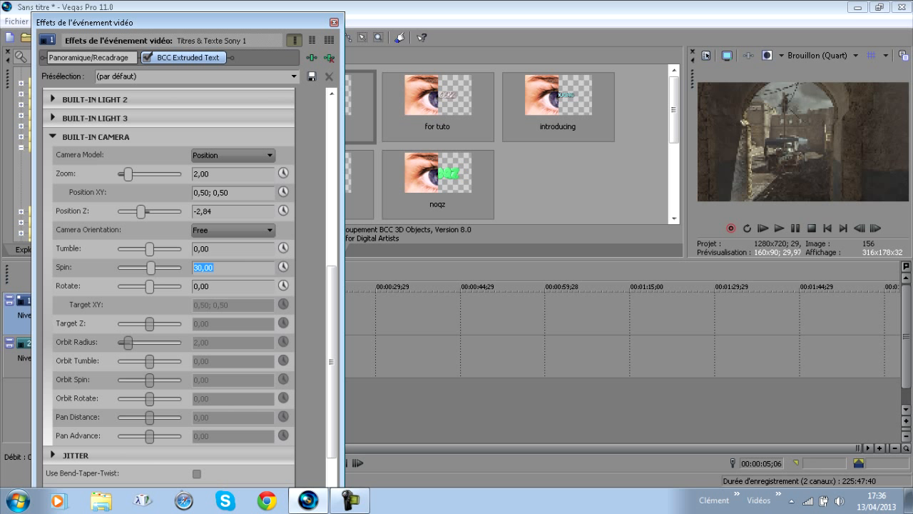
text(20)
key(Return)
text(10)
key(Return)
text(6)
key(Return)
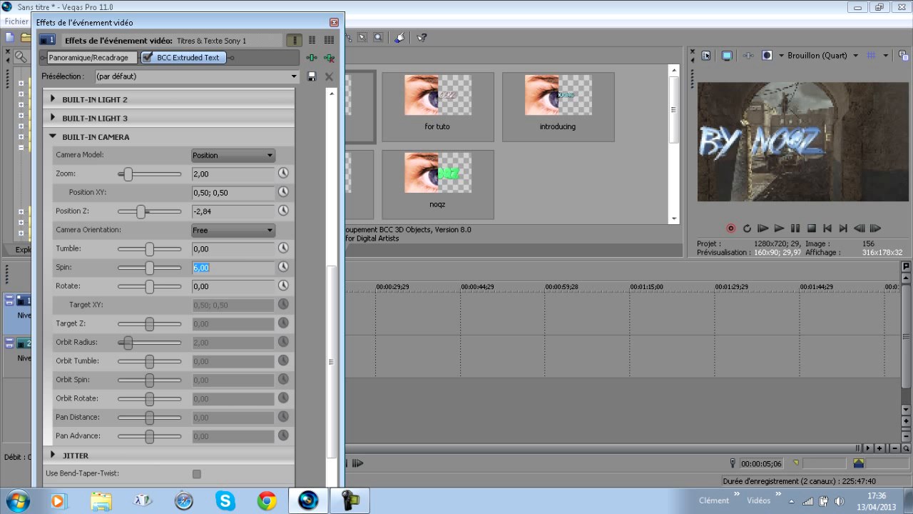
text(4)
key(Return)
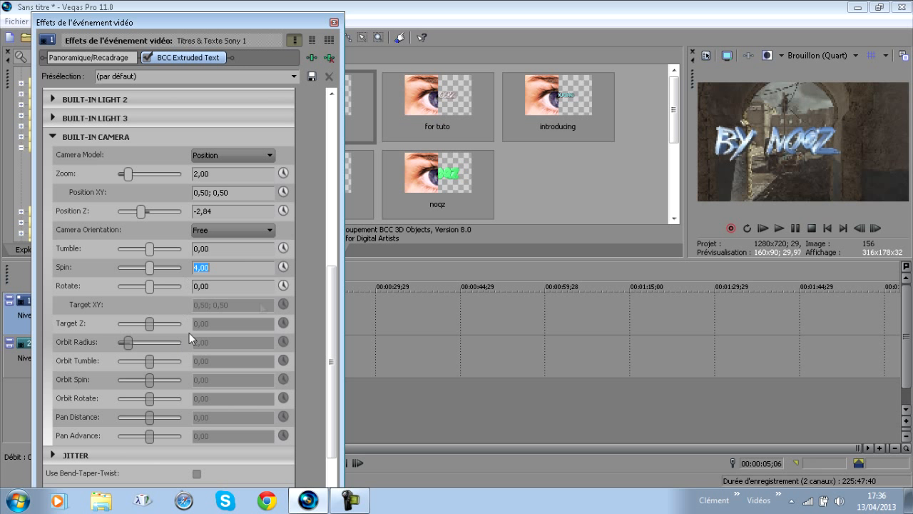
click(333, 22)
Step: Step the footage forward to 00:00:06;06 and back to 00:00:05;27 to check the text against the scene
click(875, 228)
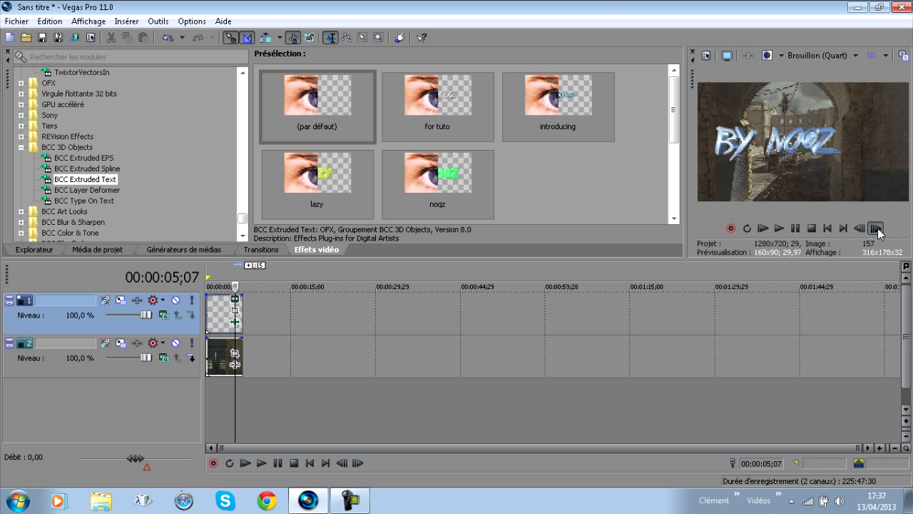
click(876, 229)
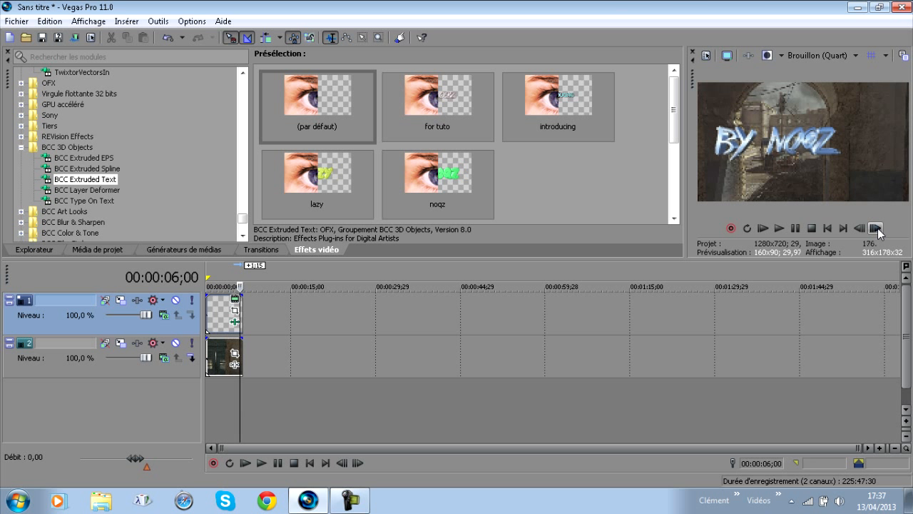
click(875, 228)
click(876, 229)
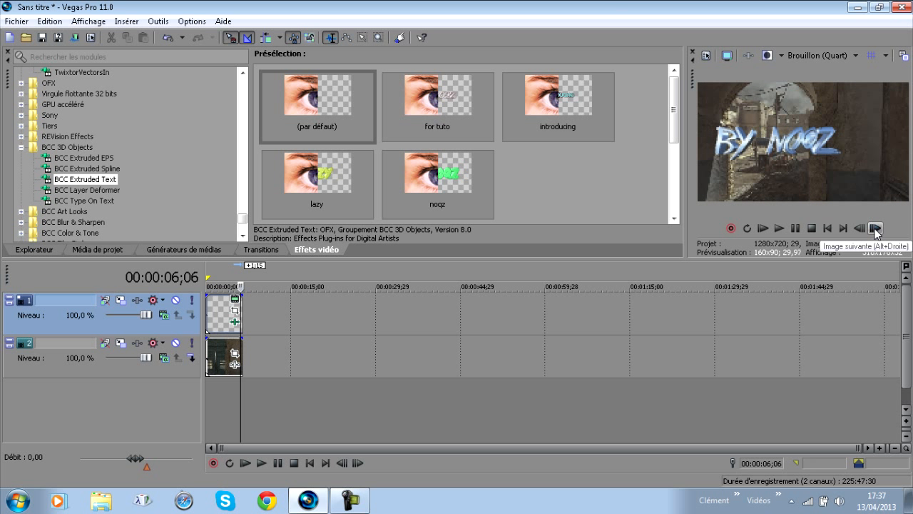
click(857, 229)
click(858, 228)
click(857, 228)
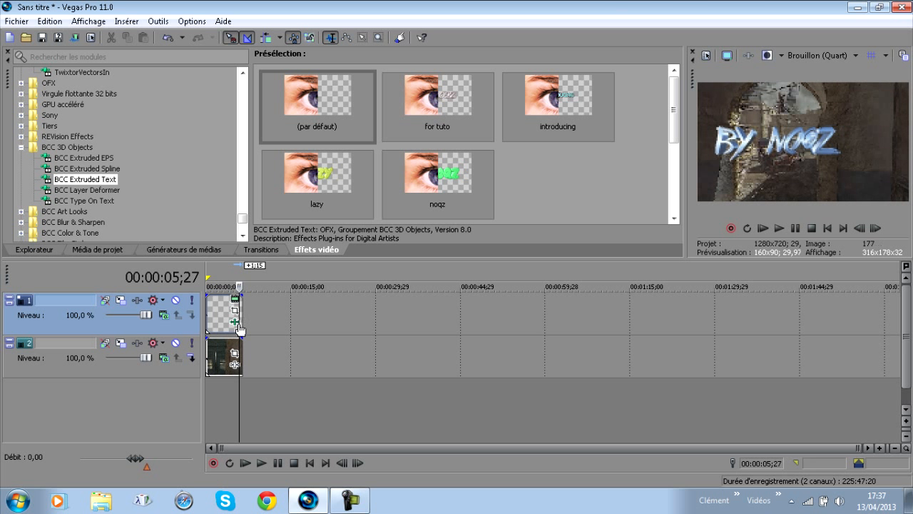
scroll(241, 314, up, 2)
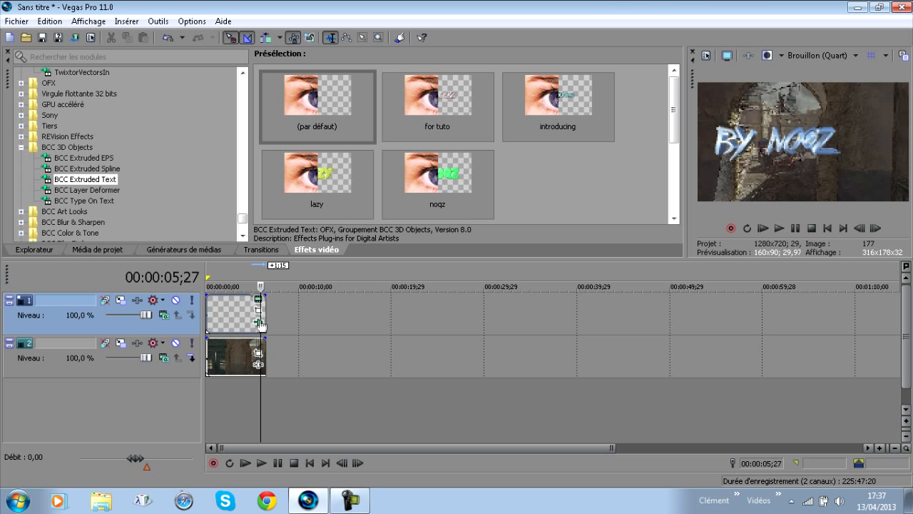
click(258, 322)
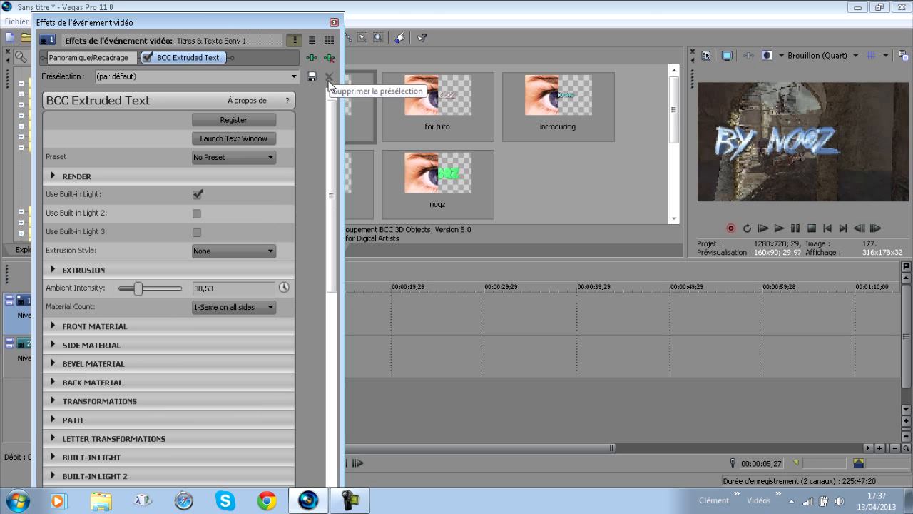
click(334, 22)
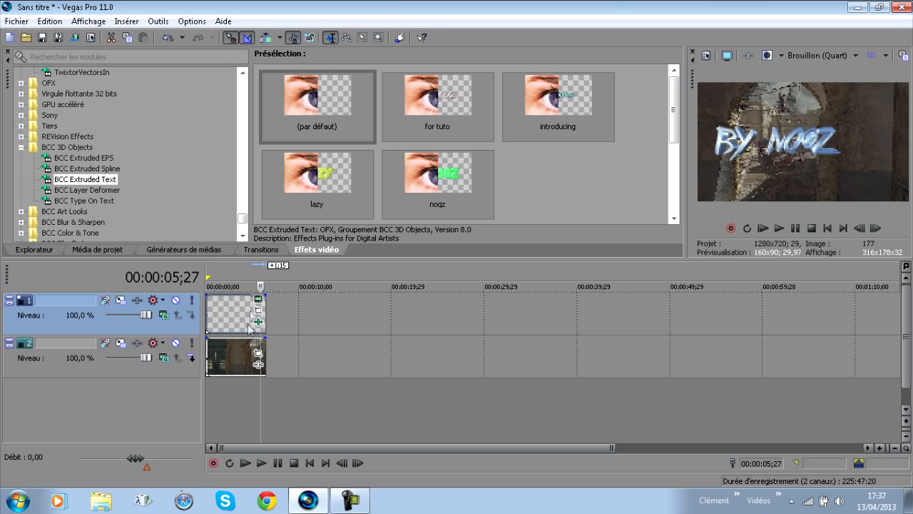
Step: Review the text over the footage from 00:00:04;29 to 00:00:05;11, and step back to 00:00:03;21
click(253, 312)
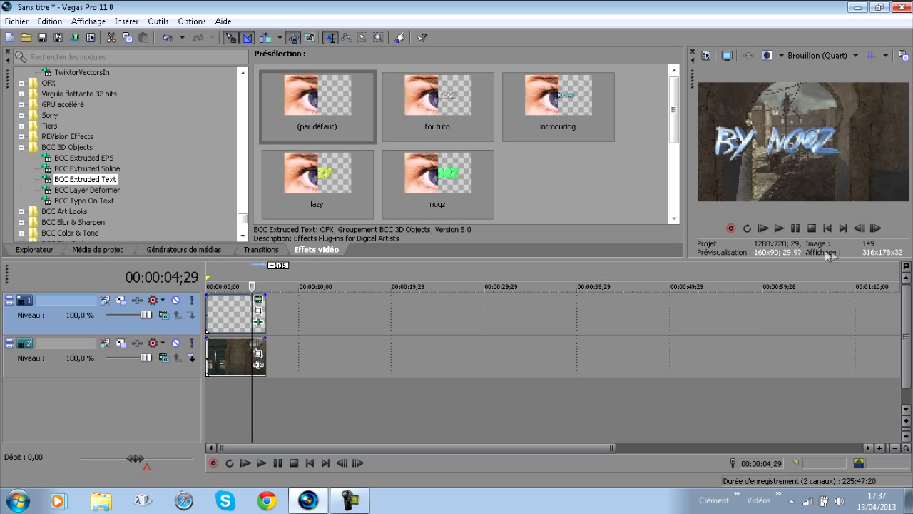
click(876, 229)
click(876, 228)
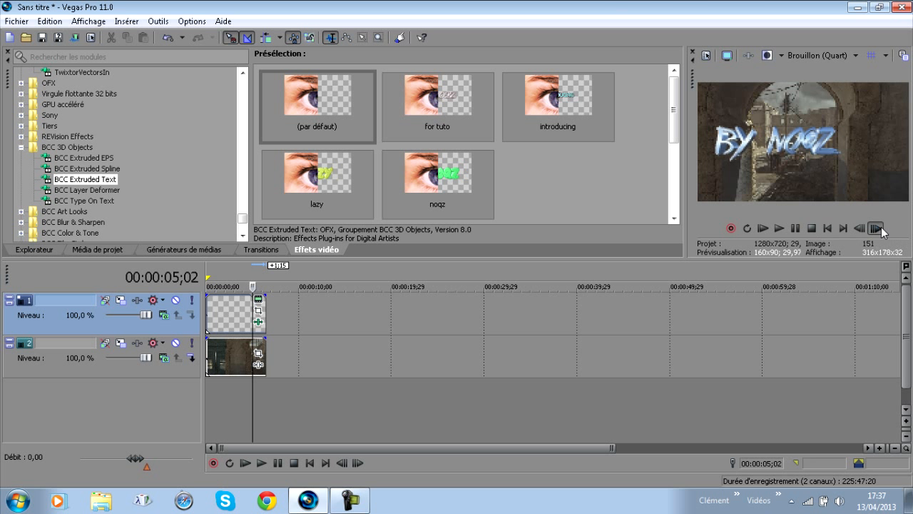
click(875, 228)
click(876, 229)
click(876, 228)
click(876, 228)
click(876, 228)
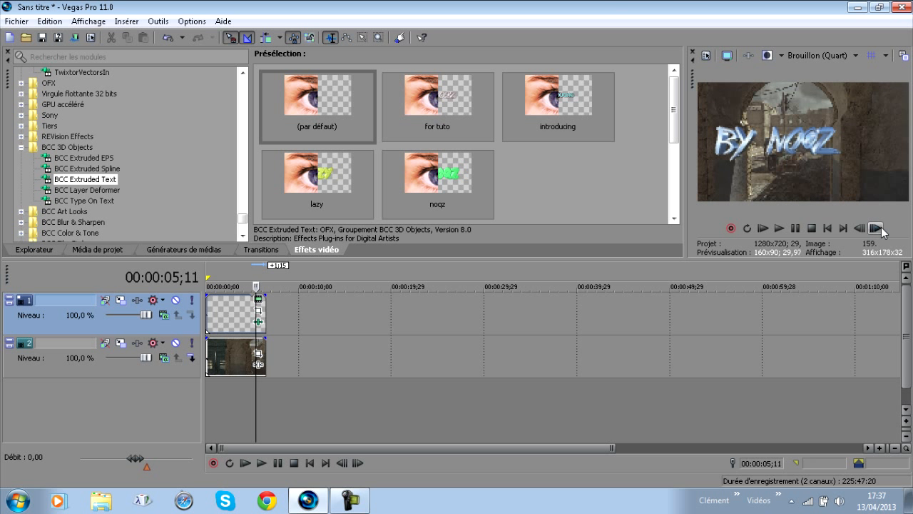
click(860, 228)
click(860, 228)
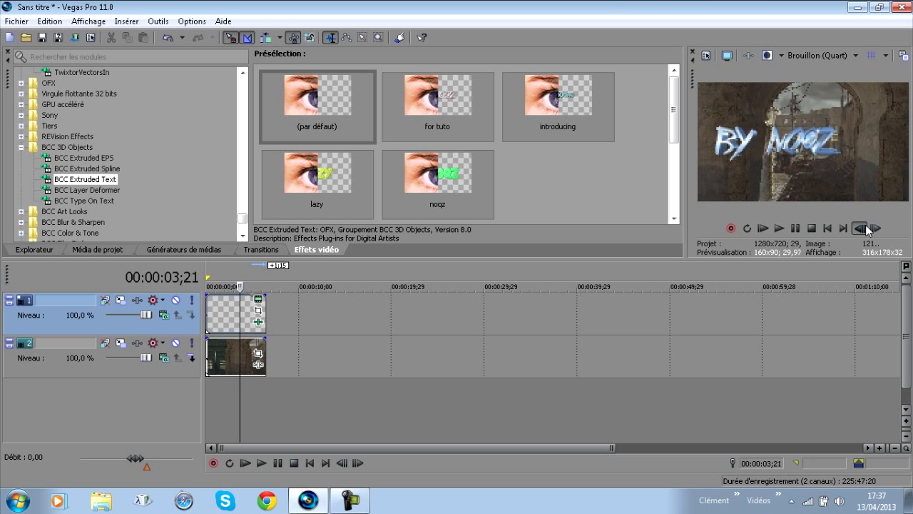
Step: Enable keyframing for the title's built-in camera Spin at 00:00:00;00, set it to -13, and close the effect settings
click(208, 320)
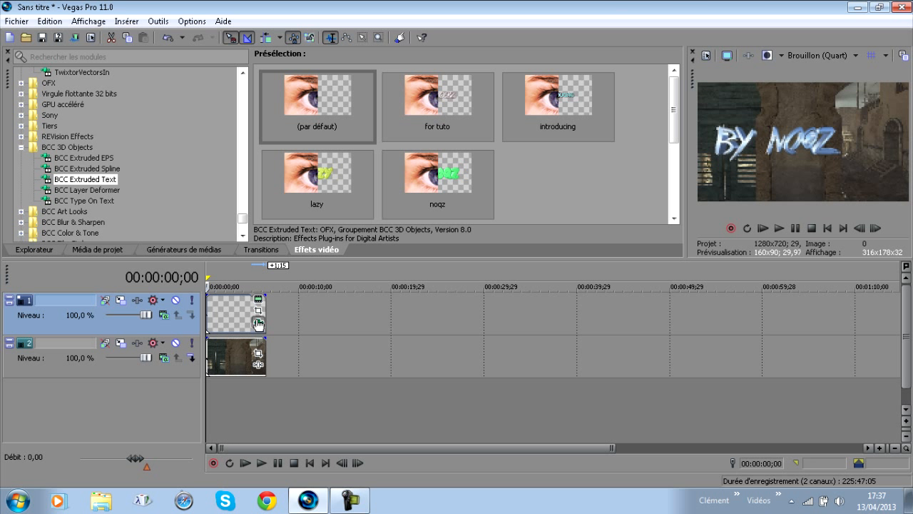
click(258, 321)
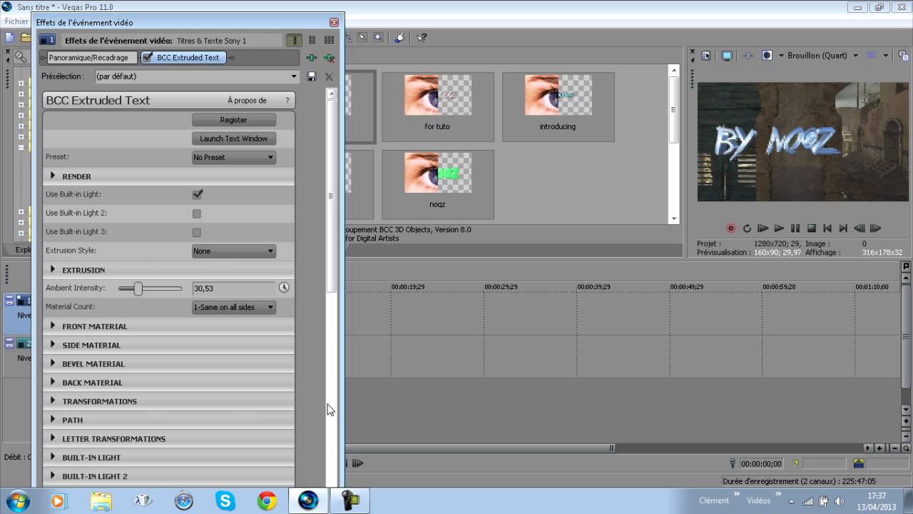
drag(331, 289, 323, 442)
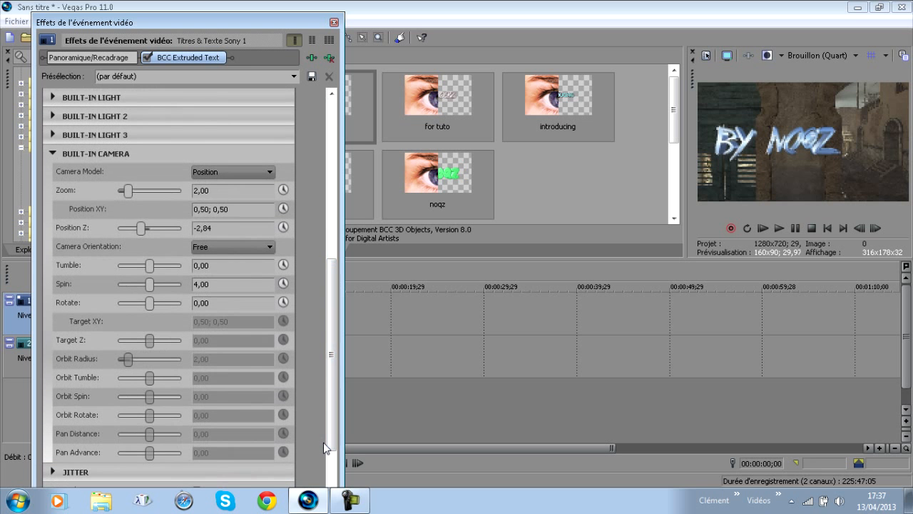
click(283, 284)
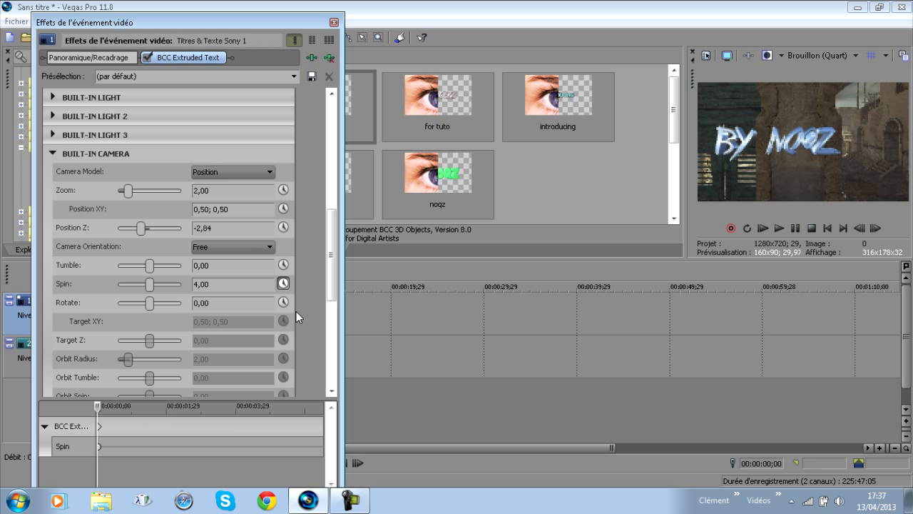
click(159, 284)
text(-13)
key(Return)
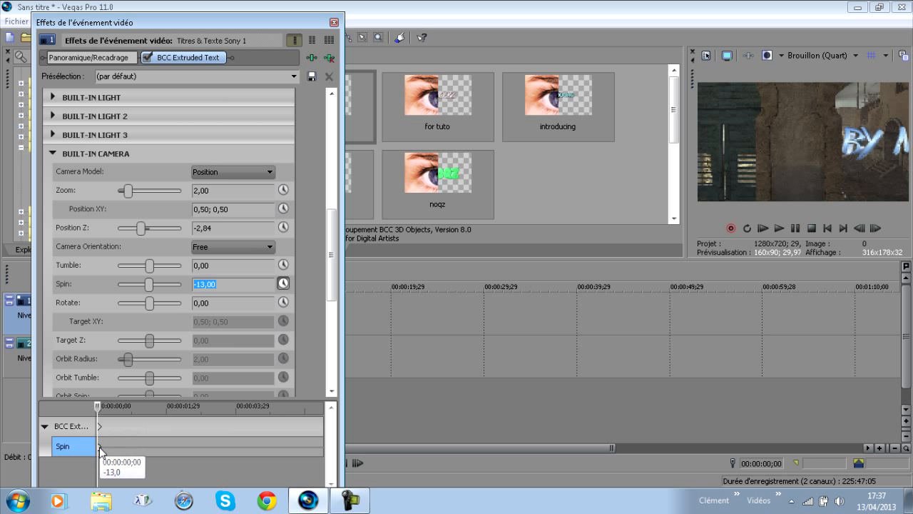
drag(99, 412, 106, 412)
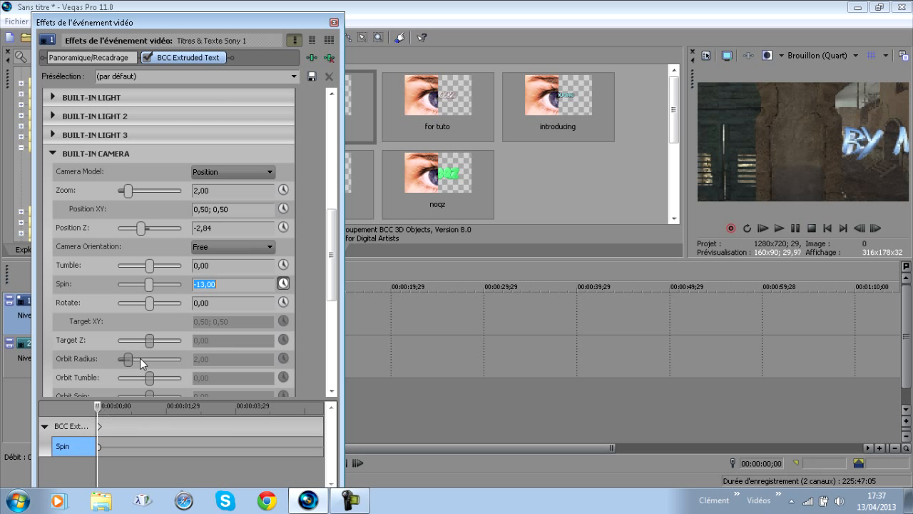
click(334, 22)
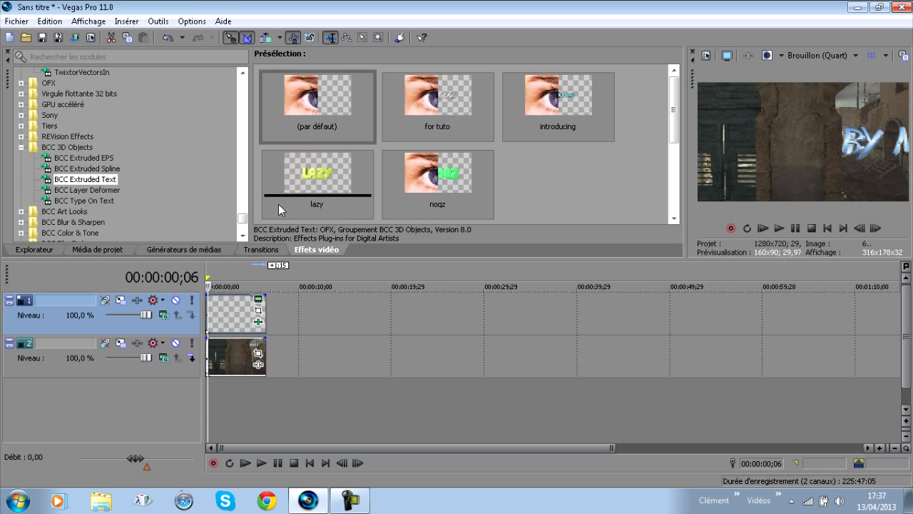
Step: Advance the footage from 00:00:04;27 to 00:00:05;10 to find the frame for the second Spin keyframe
click(251, 299)
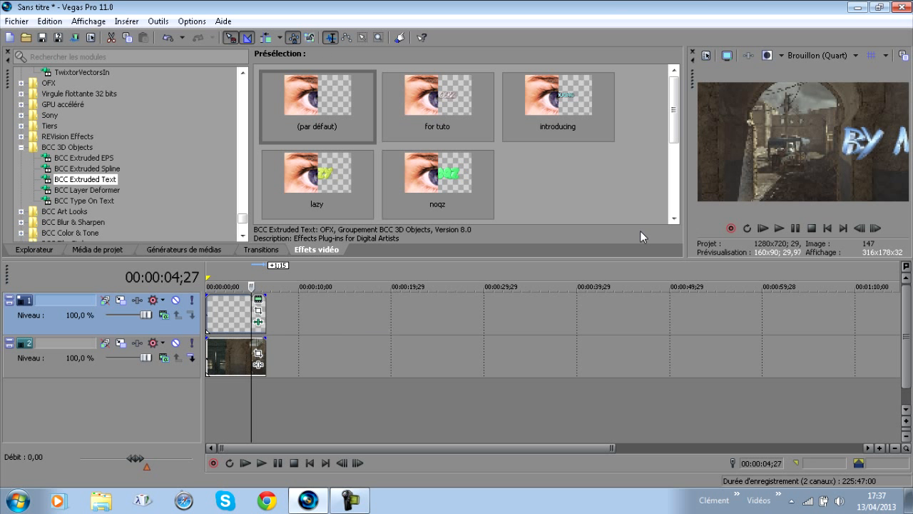
click(877, 229)
click(876, 228)
click(876, 228)
click(876, 229)
click(876, 228)
click(875, 229)
click(876, 228)
click(876, 228)
click(876, 228)
click(876, 228)
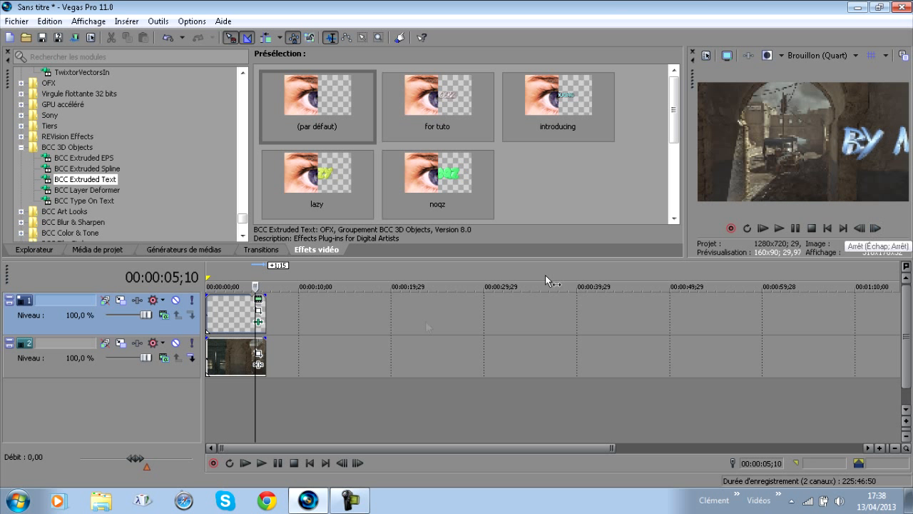
Step: Reopen the title's BCC Extruded Text settings and set the built-in camera's Spin to 5 at 00:00:05;10
click(260, 323)
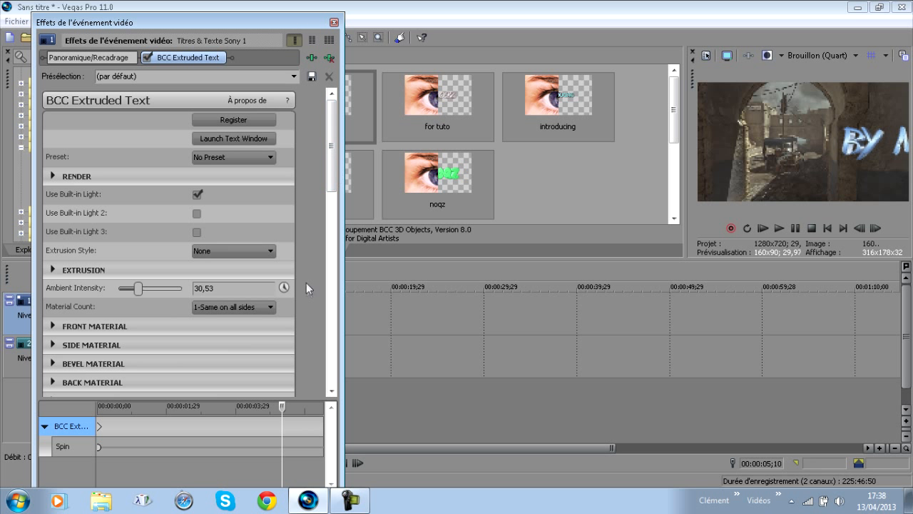
drag(330, 178, 350, 301)
click(188, 229)
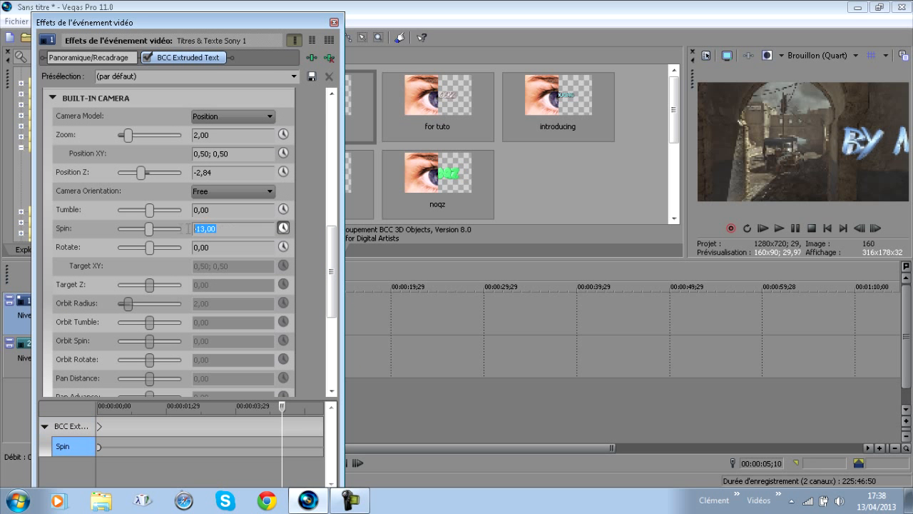
text(5)
key(Return)
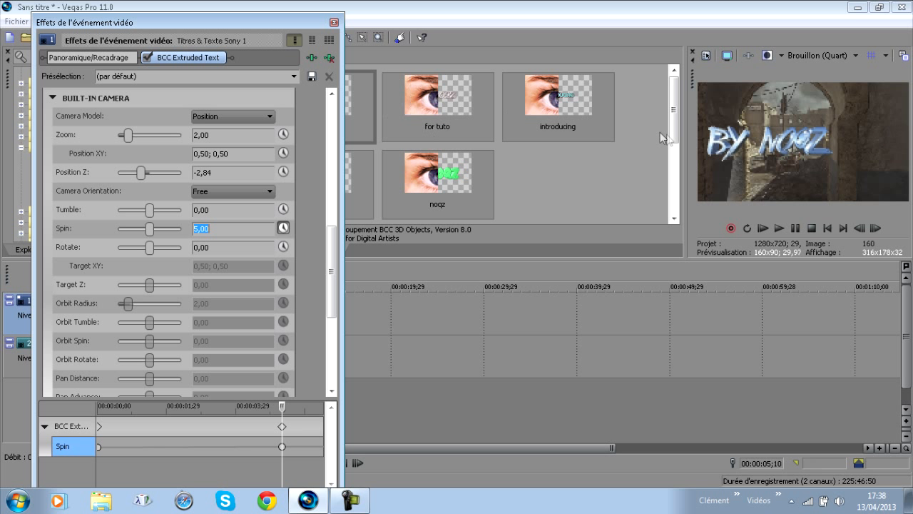
Step: Scrub the effect's keyframe timeline back to 00:00:03;12 to preview the Spin animation, and go to 00:00:05;09
click(269, 406)
drag(269, 409, 216, 416)
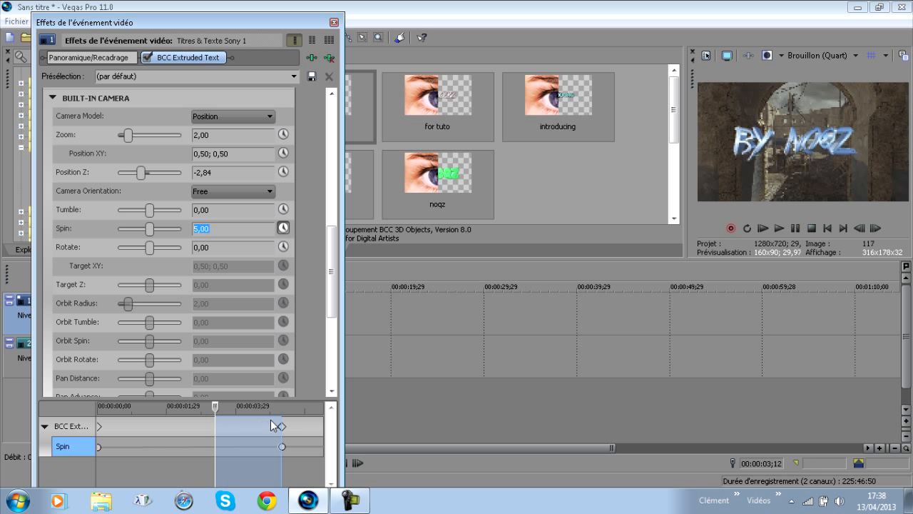
click(282, 447)
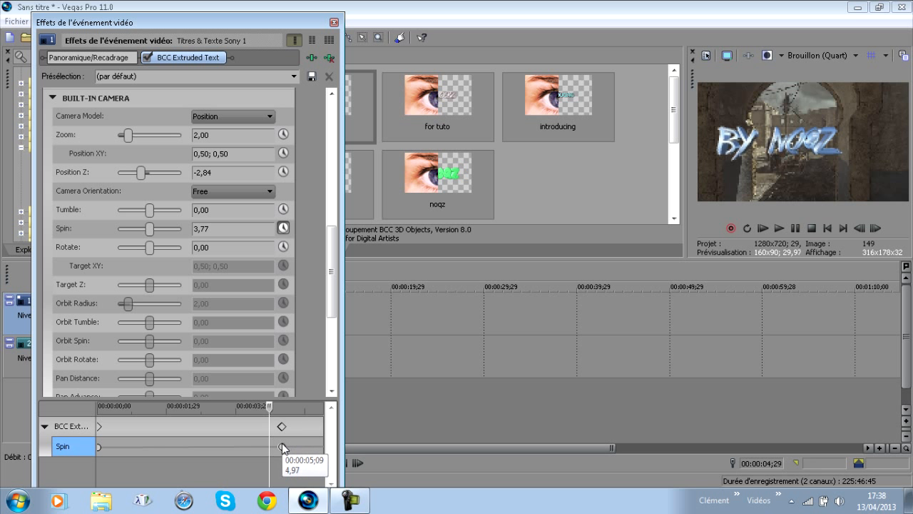
click(283, 447)
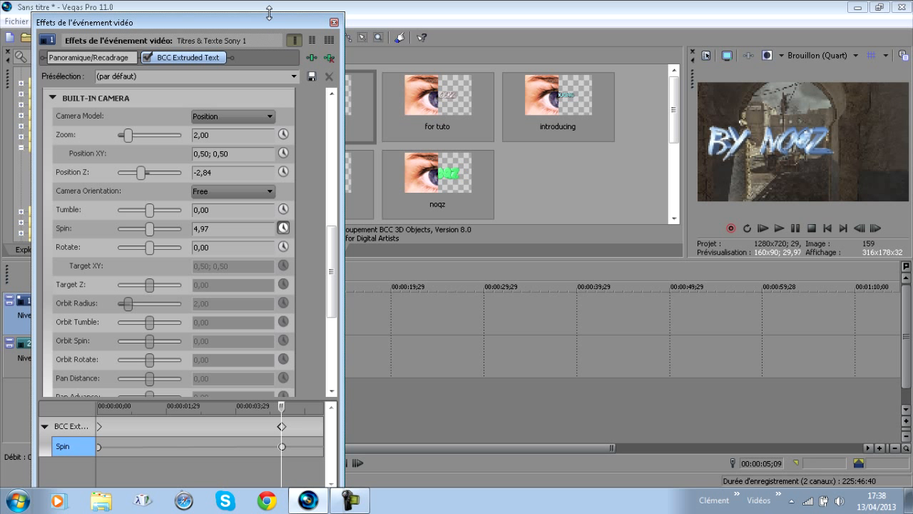
Step: Move the effect settings window up to reveal the keyframe controls, and delete the Spin animation with all its keyframes
mouse_move(269, 13)
mouse_down()
mouse_move(268, 77)
mouse_move(269, 16)
mouse_up()
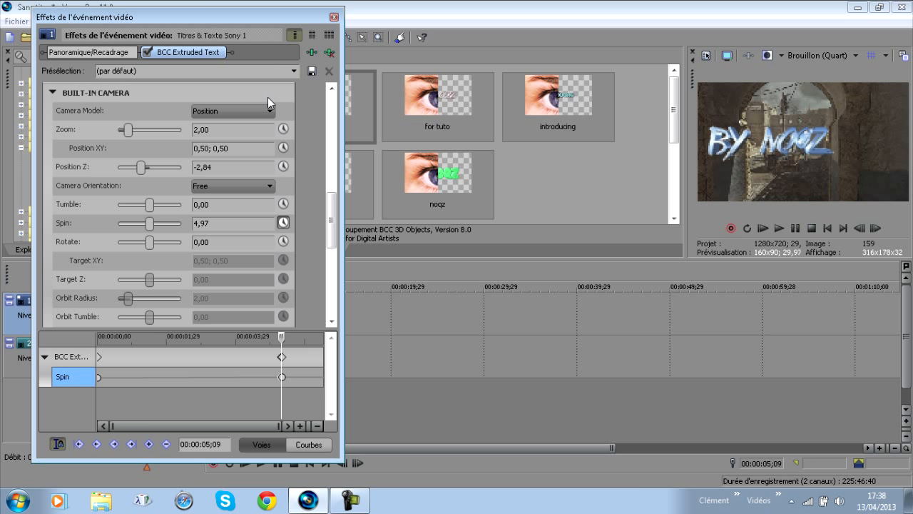
drag(278, 426, 248, 426)
click(272, 357)
click(230, 378)
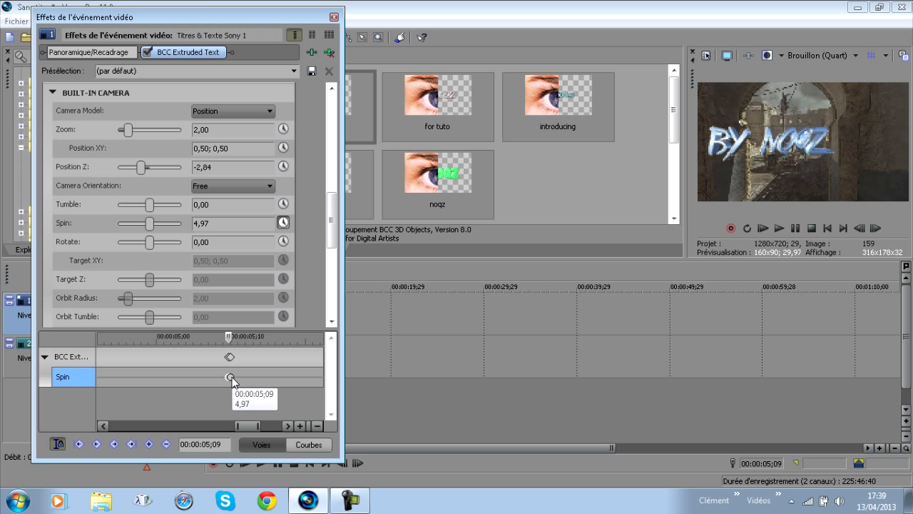
key(Delete)
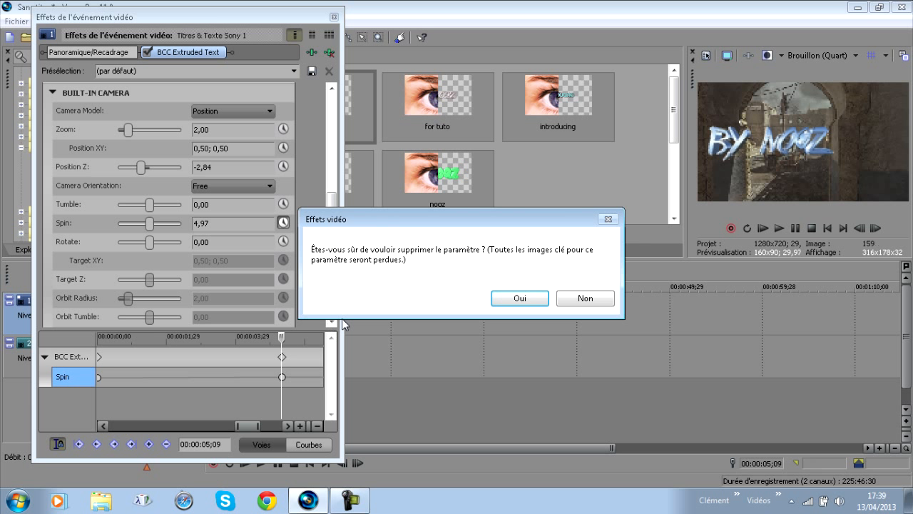
click(523, 299)
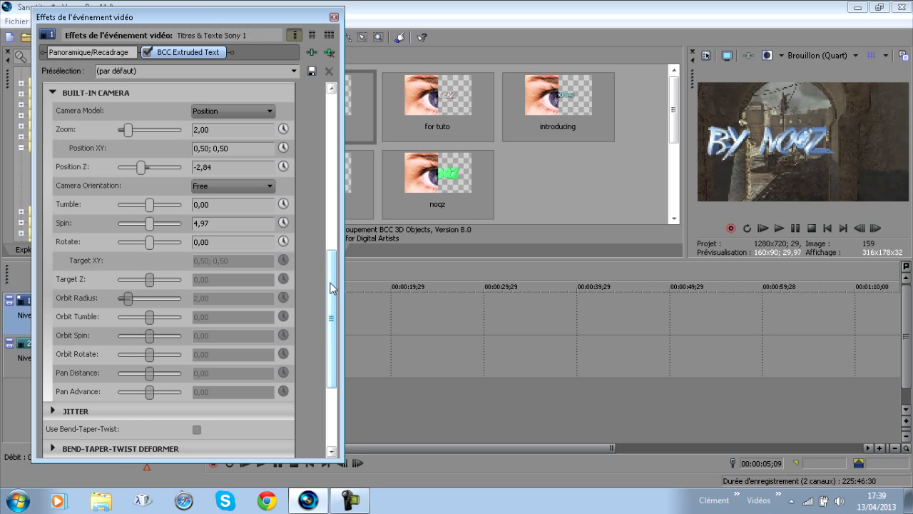
Step: Enable keyframe animation for the built-in camera's Spin and try the values 6 and 3 at 00:00:05;09
click(284, 224)
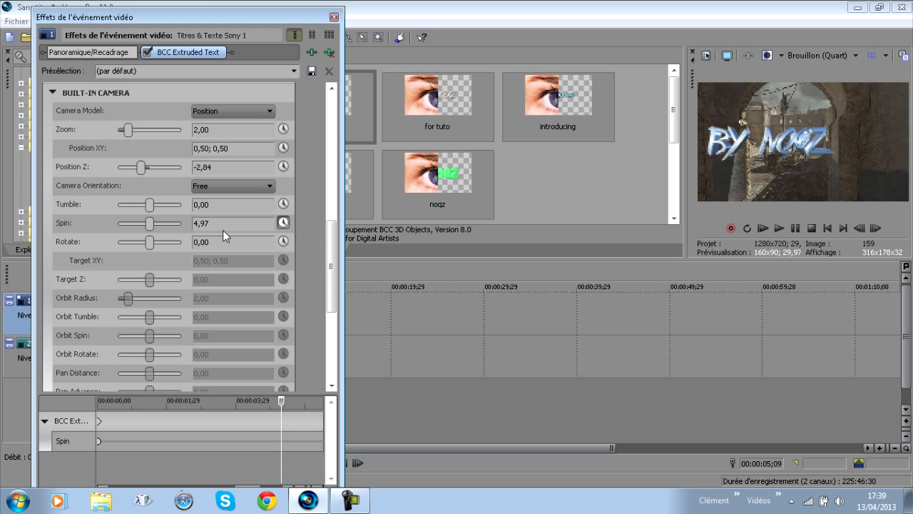
drag(225, 223, 184, 223)
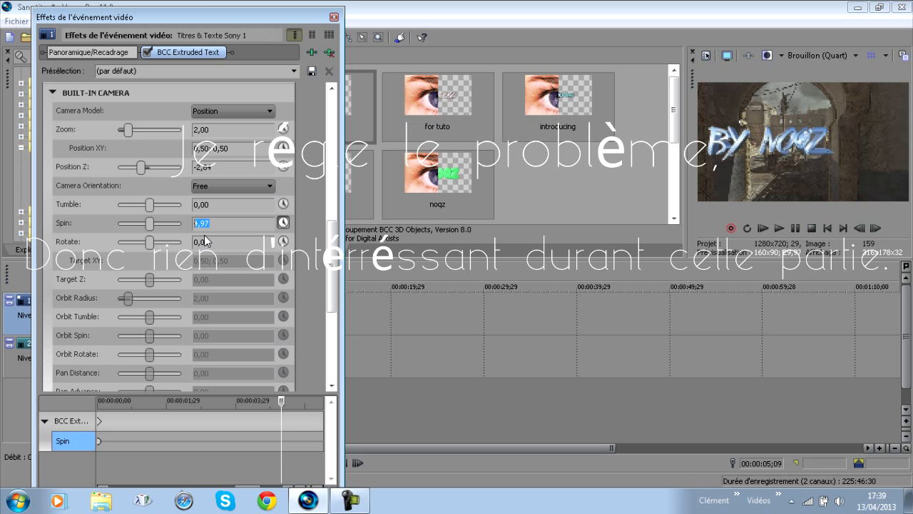
text(6)
key(Return)
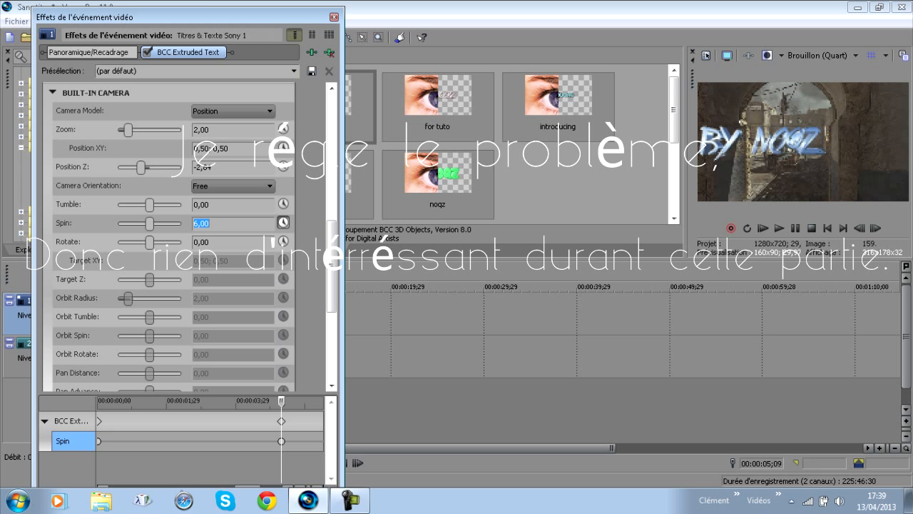
text(3)
key(Return)
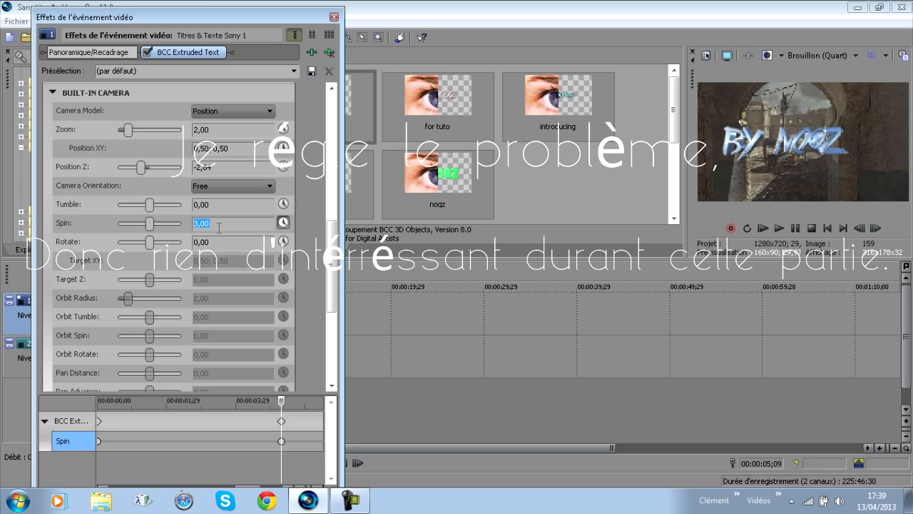
Step: Try a Spin of 3,50 at 00:00:05;09, and set it to 3,80
text(3,50)
key(Return)
key(BackSpace)
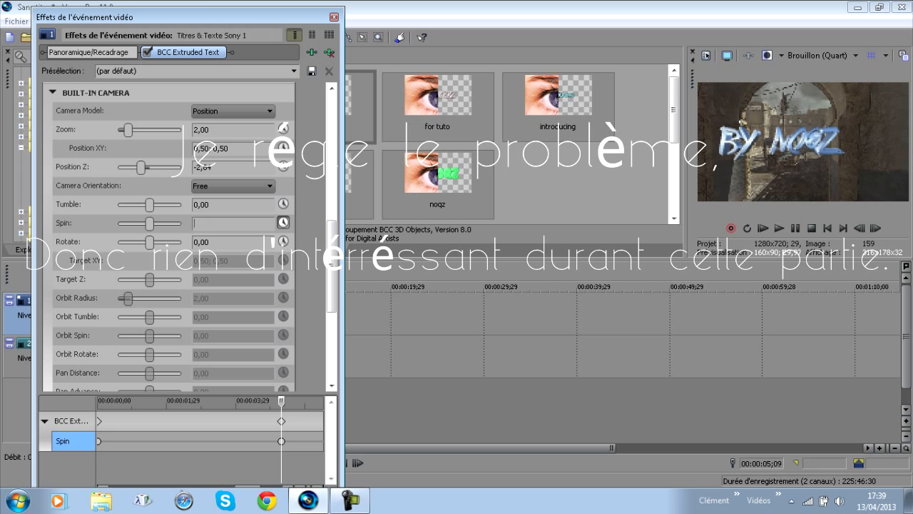
text(3,80)
key(Return)
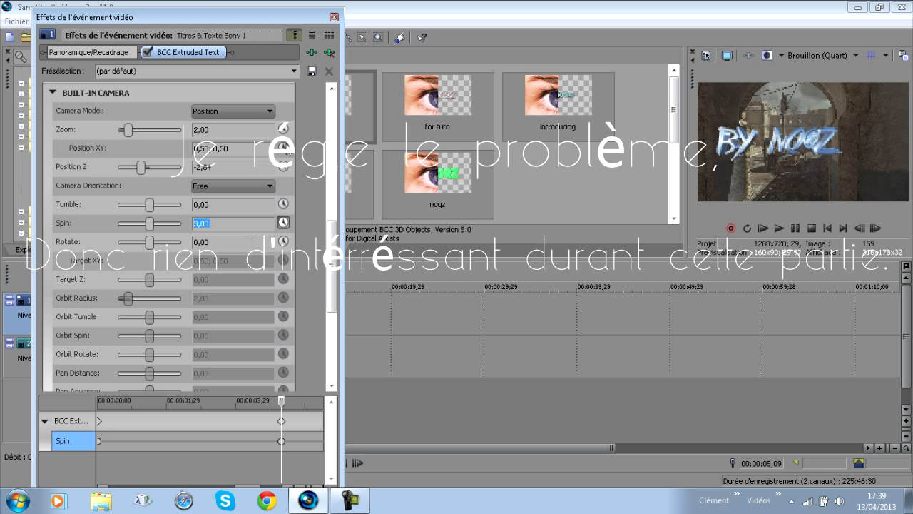
Step: Check the Spin animation along the effect's keyframe timeline, and set the first keyframe's Spin to -13 at 00:00:00;00
drag(279, 401, 232, 409)
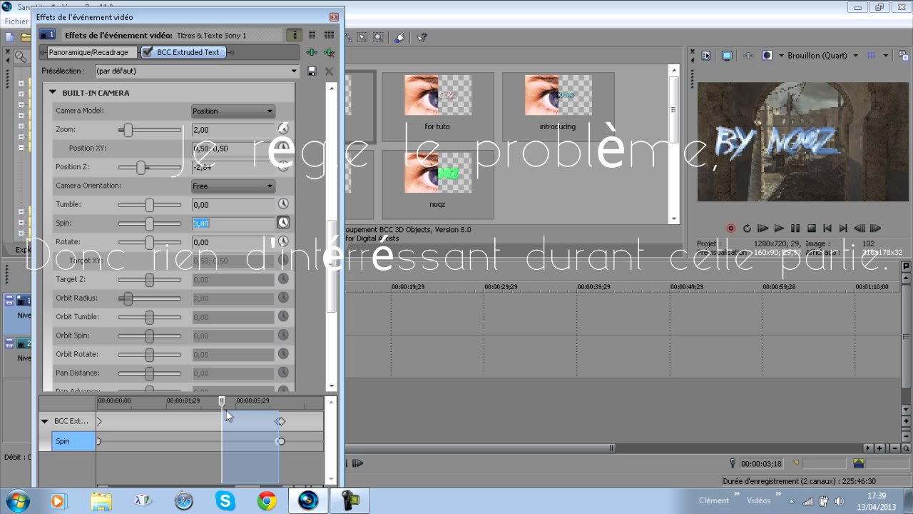
click(100, 442)
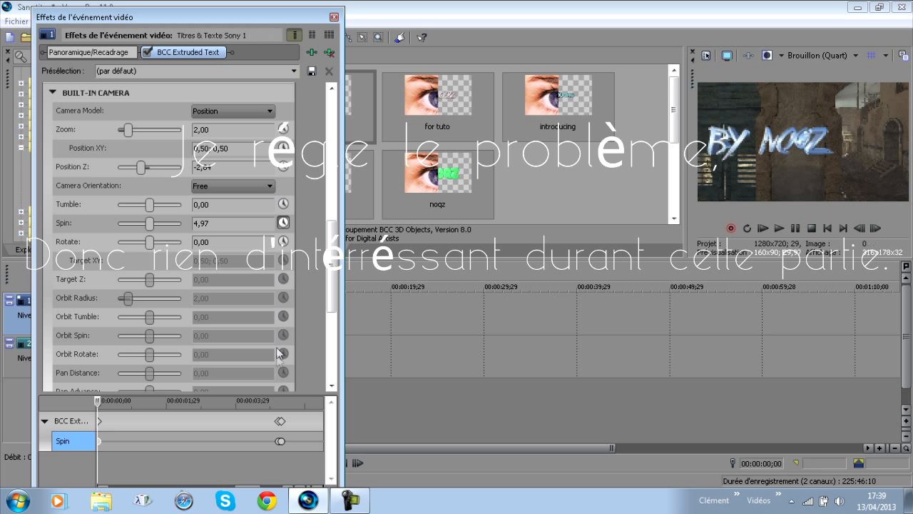
click(280, 441)
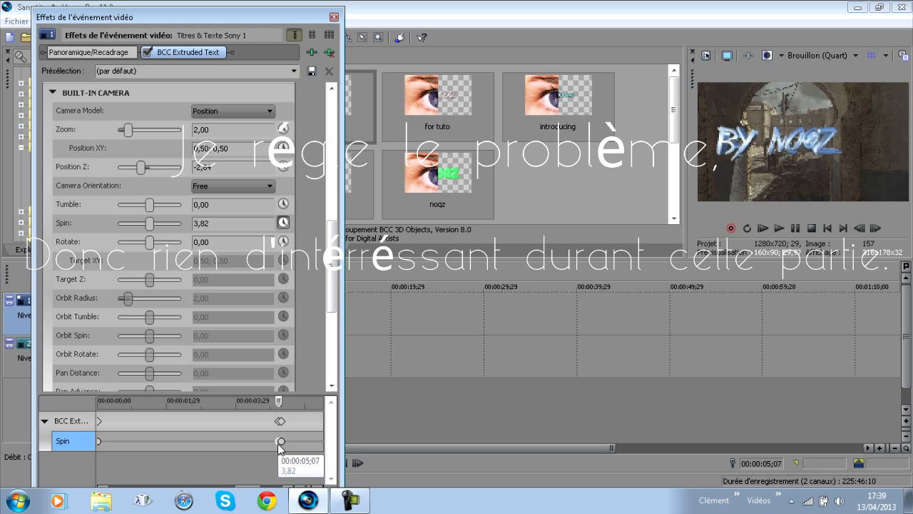
click(106, 426)
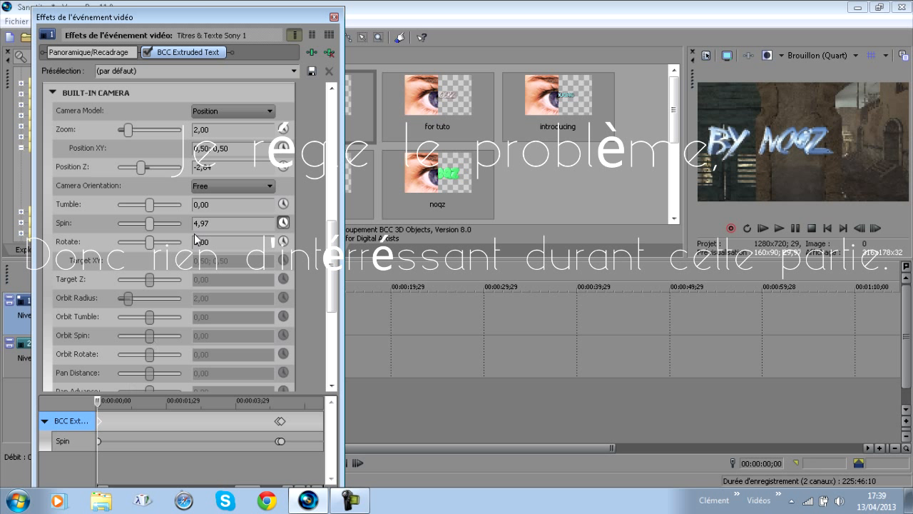
click(218, 223)
text(-13)
key(Return)
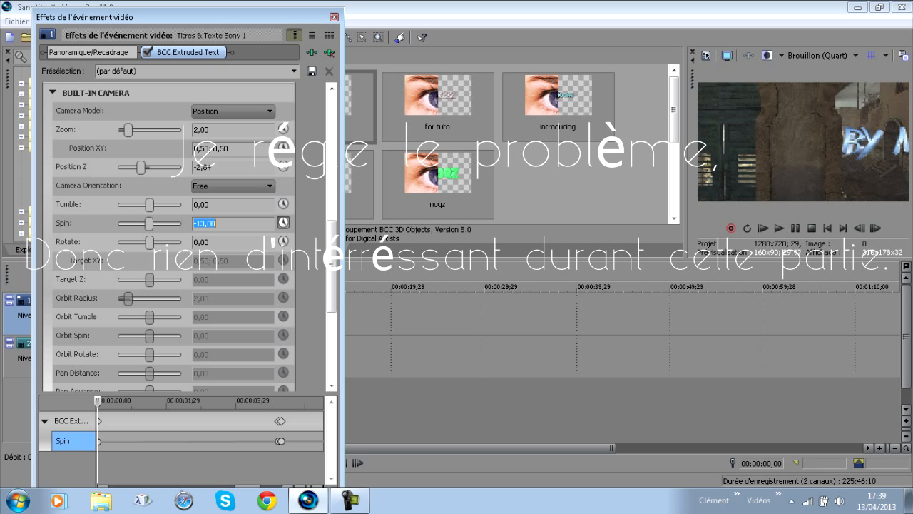
Step: Go to the last keyframe at 00:00:05;09 and set its Spin to 4
click(280, 421)
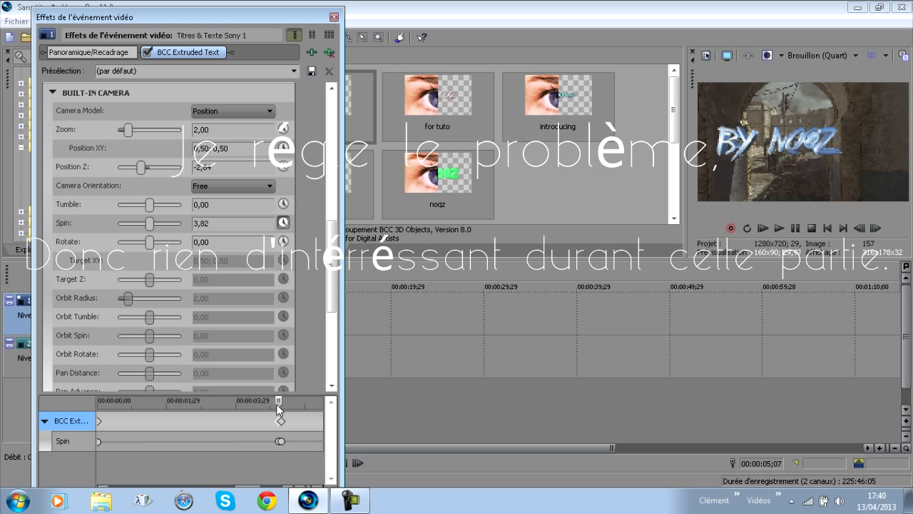
mouse_move(259, 401)
mouse_down()
mouse_move(206, 406)
mouse_move(264, 400)
mouse_move(286, 413)
mouse_move(281, 430)
mouse_move(283, 415)
mouse_move(283, 422)
mouse_up()
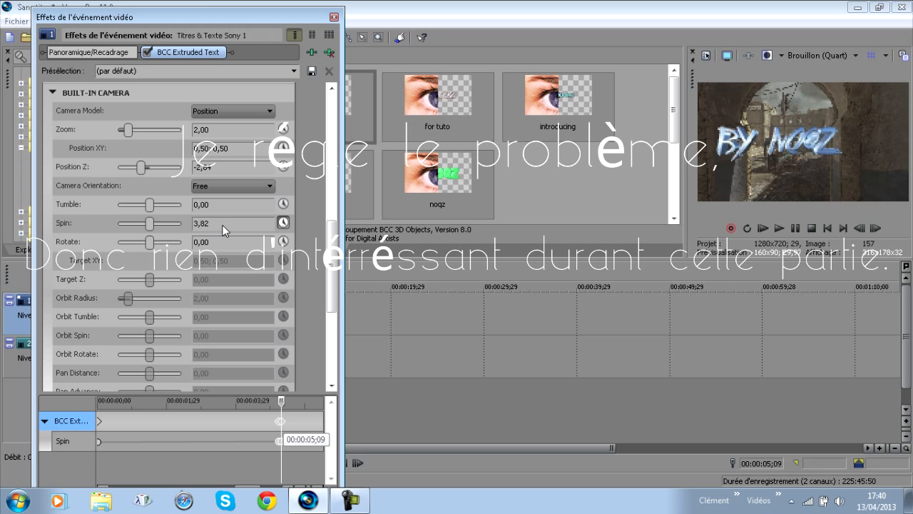
drag(217, 225, 175, 217)
text(4)
key(Return)
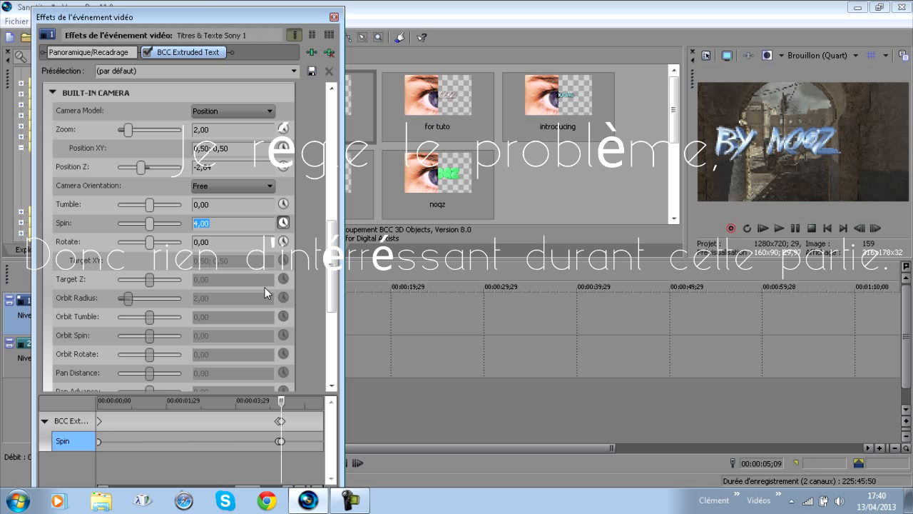
Step: Set the Spin of the neighbouring keyframe at 00:00:05;07 to 4 as well, and check the keyframe at 00:00:05;09
click(278, 420)
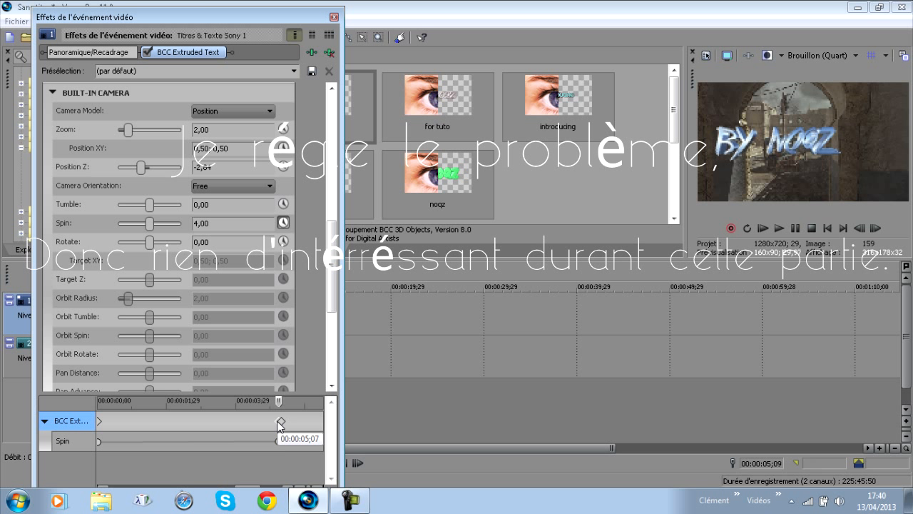
click(282, 421)
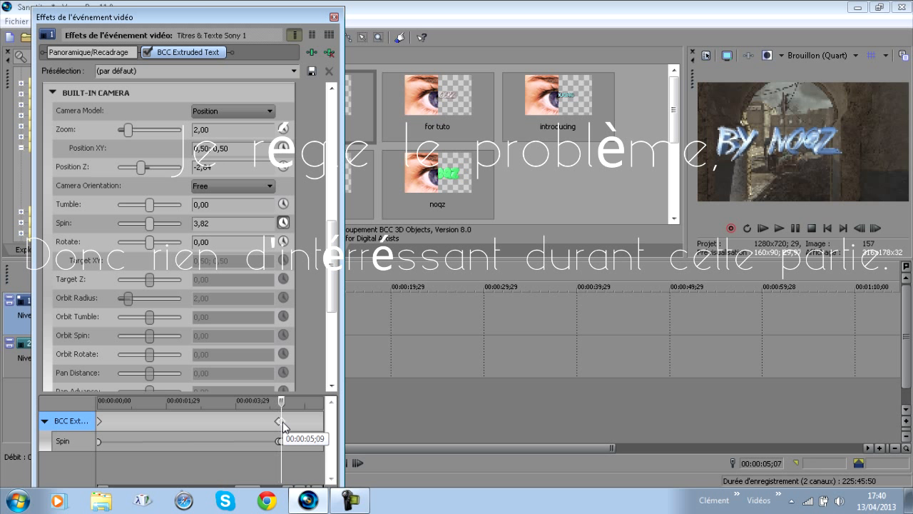
click(278, 422)
drag(223, 223, 192, 226)
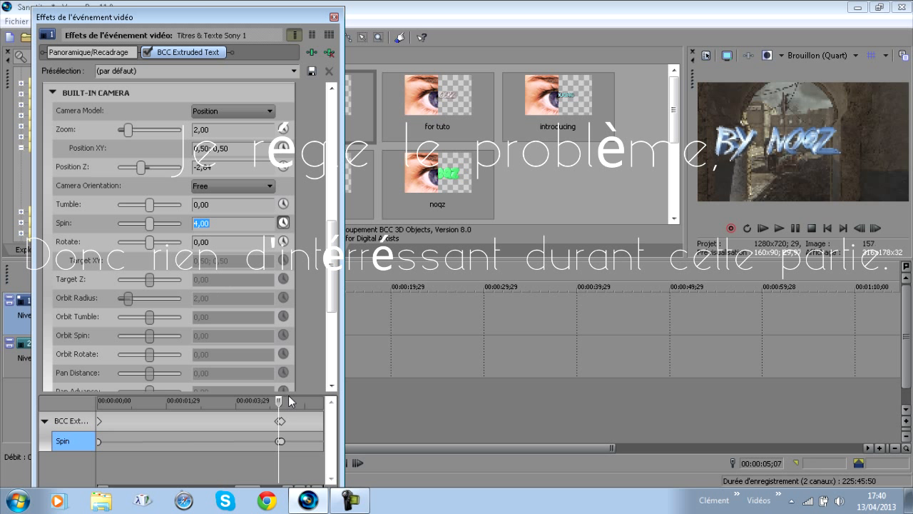
click(282, 421)
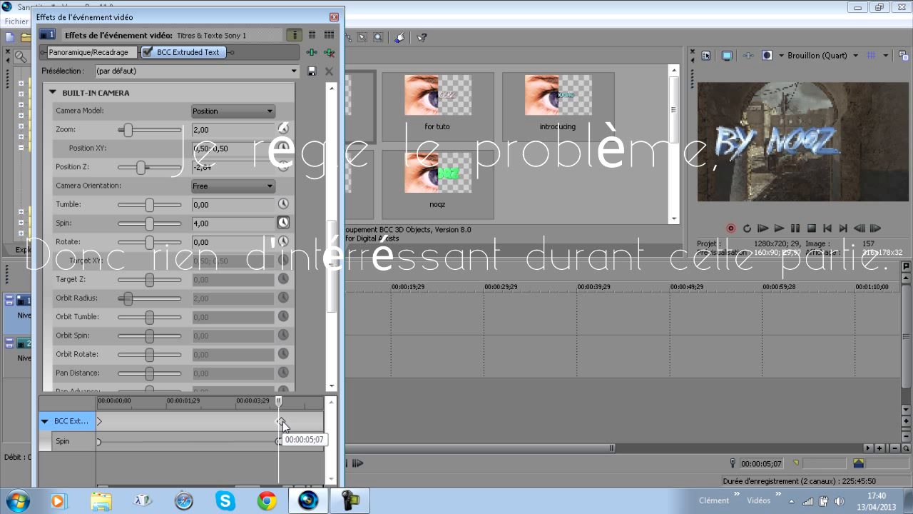
drag(285, 425, 286, 426)
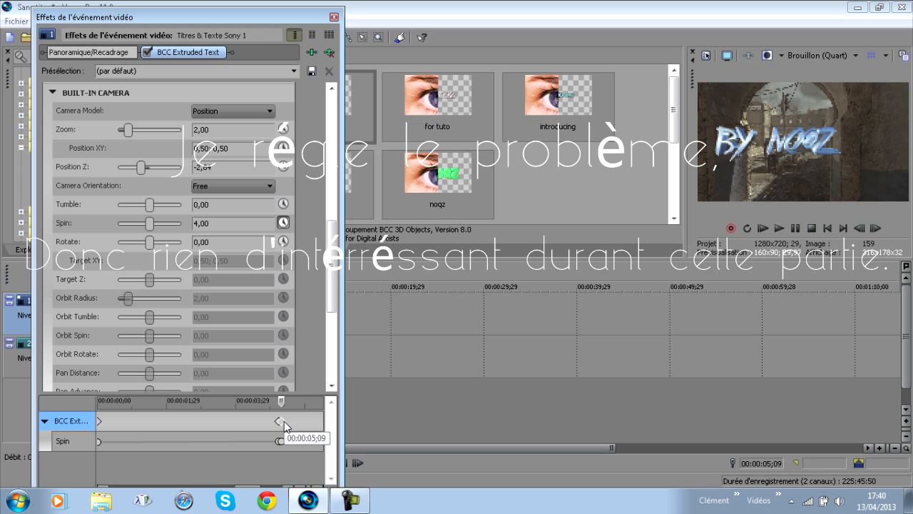
Step: Close the effect settings and trim the ends of the title and footage events to 00:00:05;09
click(333, 17)
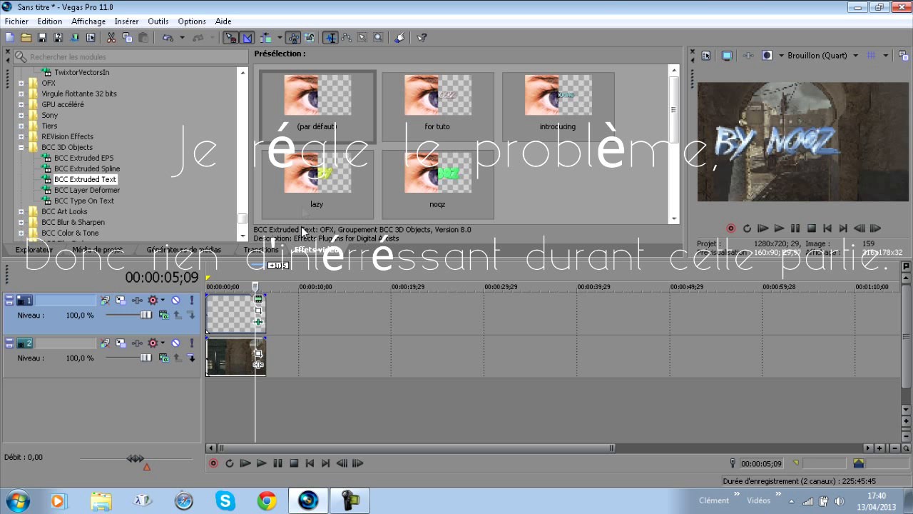
drag(266, 323, 255, 323)
drag(265, 356, 254, 356)
Step: Return to the project start and advance the preview frame by frame to 00:00:02;09 to examine the text's movement
click(219, 328)
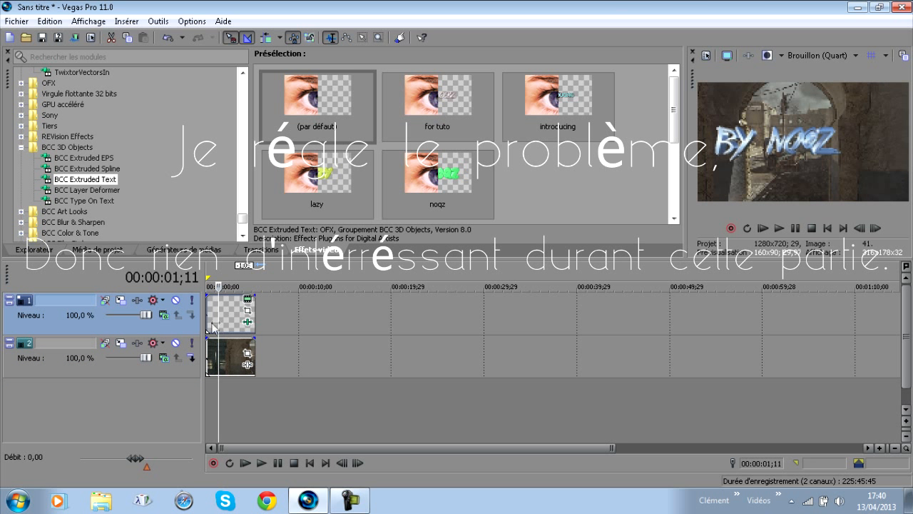
key(Home)
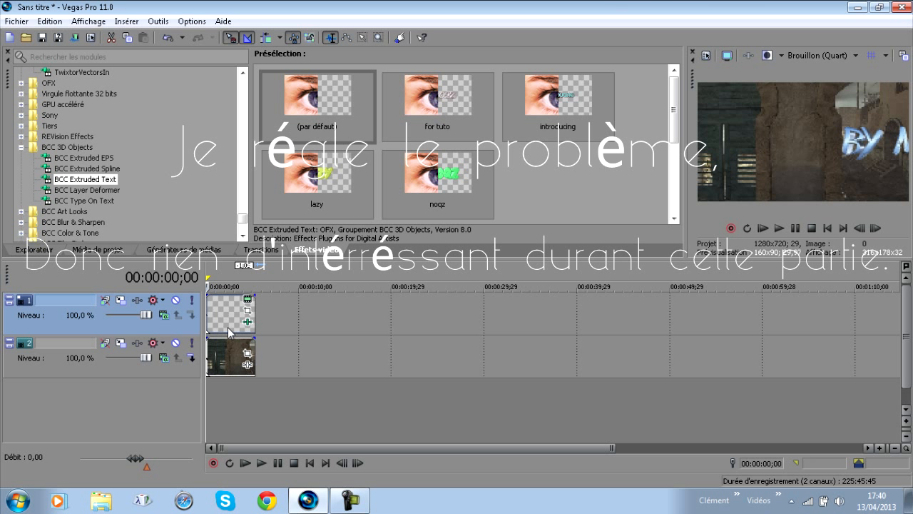
click(873, 229)
click(872, 231)
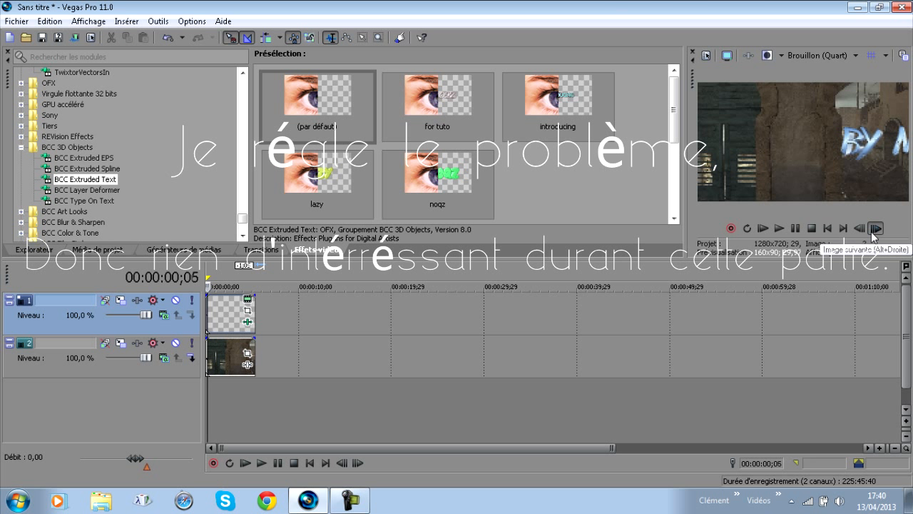
click(873, 229)
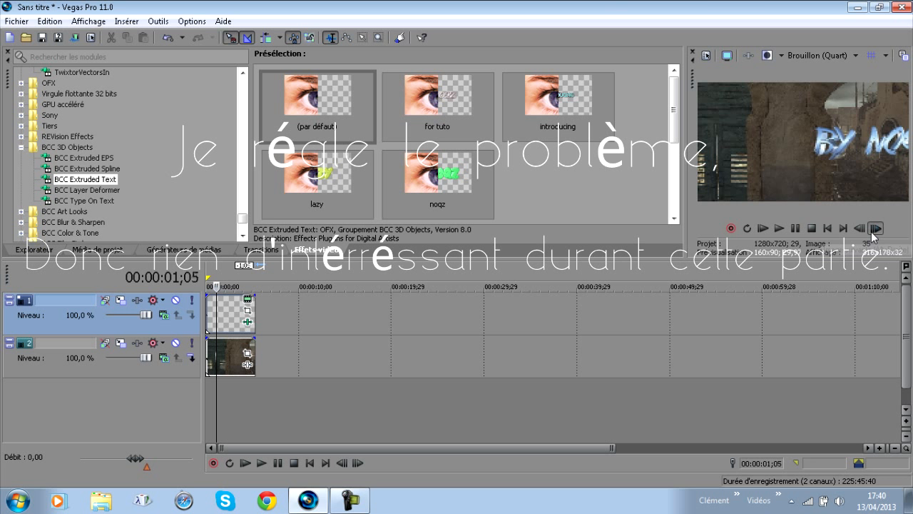
click(873, 229)
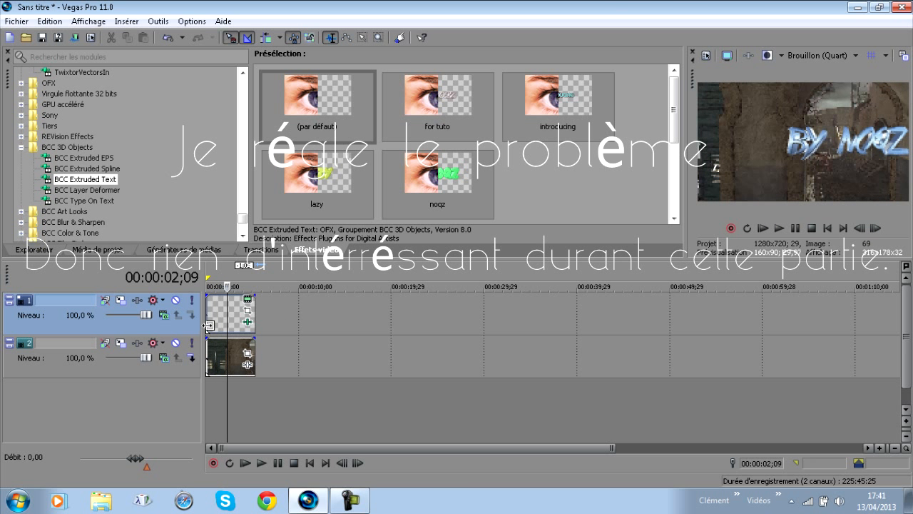
Step: Reopen the title's BCC Extruded Text settings at the project start and step forward through the first frames to compare text and footage
click(248, 322)
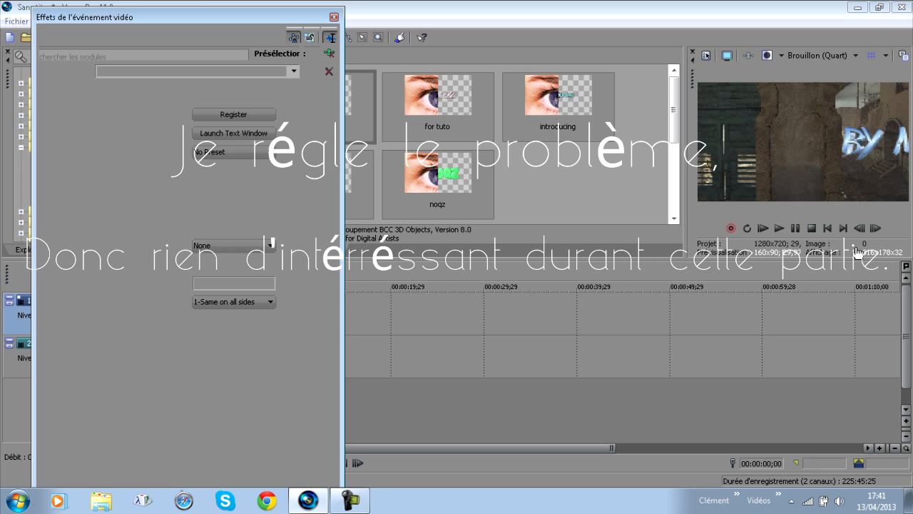
click(876, 228)
click(876, 228)
click(878, 229)
click(878, 229)
click(878, 229)
click(878, 229)
click(879, 230)
click(879, 230)
click(879, 229)
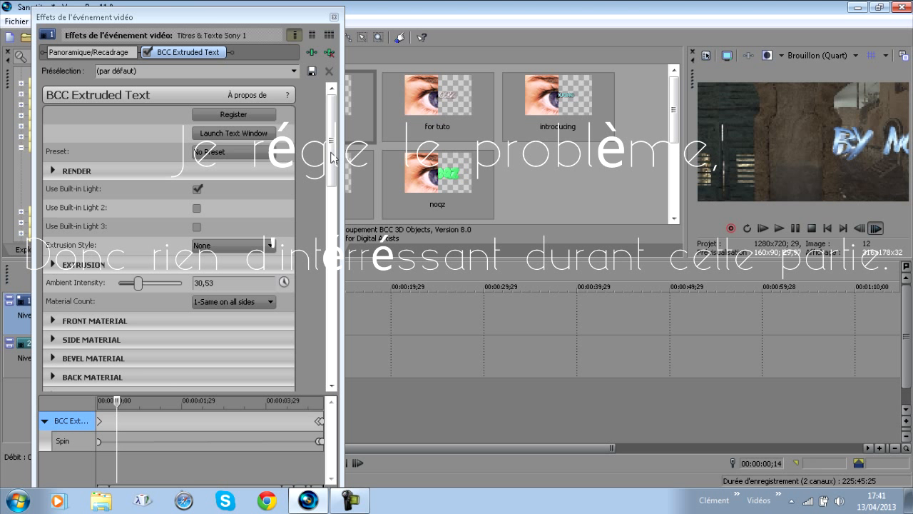
drag(331, 157, 331, 165)
click(350, 500)
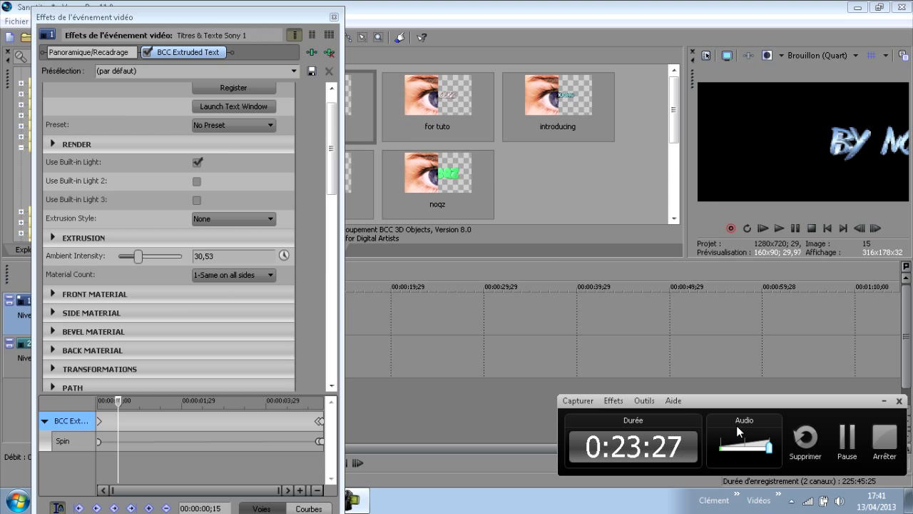
click(847, 438)
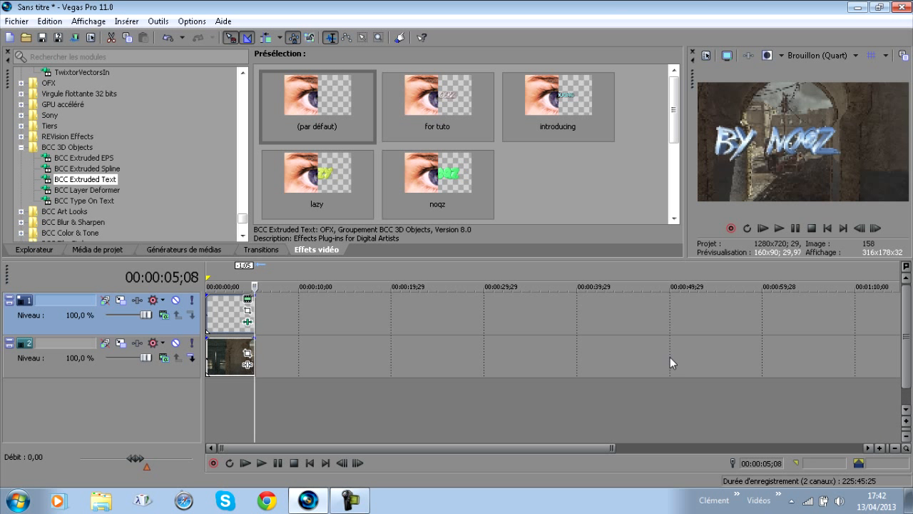
Step: Preview the animated title at several points along the timeline, and return to 00:00:00;00
click(235, 320)
click(223, 320)
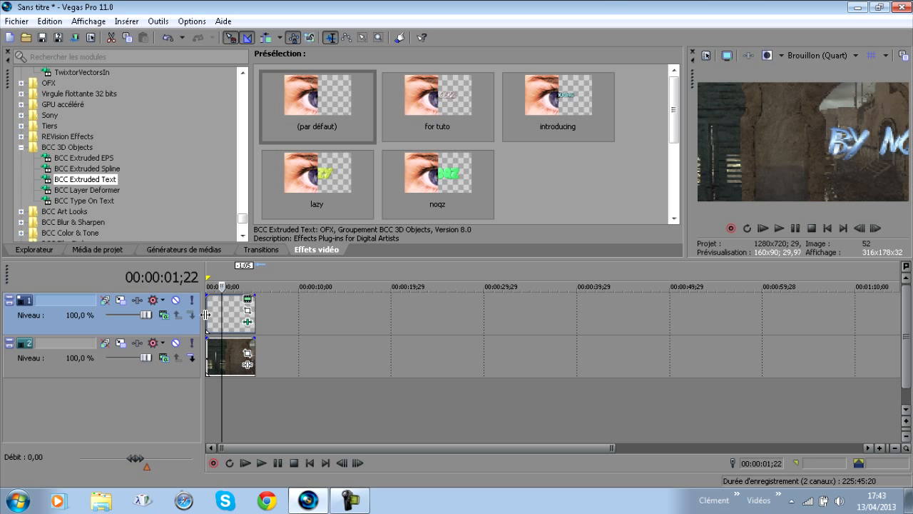
click(212, 320)
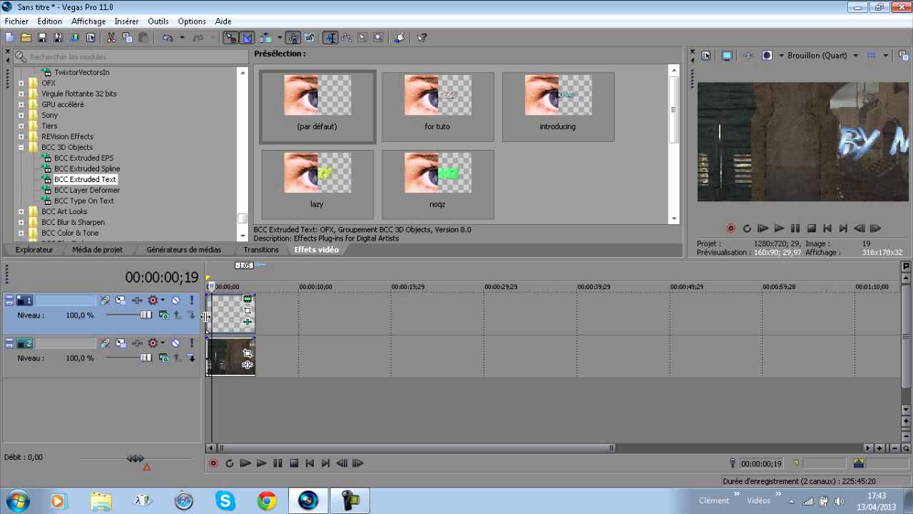
click(208, 320)
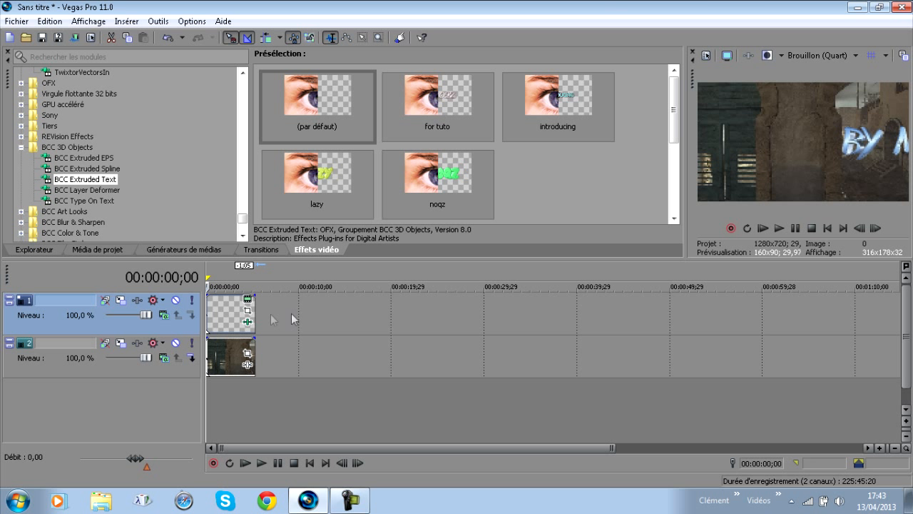
Step: Reopen the title's BCC Extruded Text settings, collapse its keyframe rows and bring up the deformer options
click(247, 321)
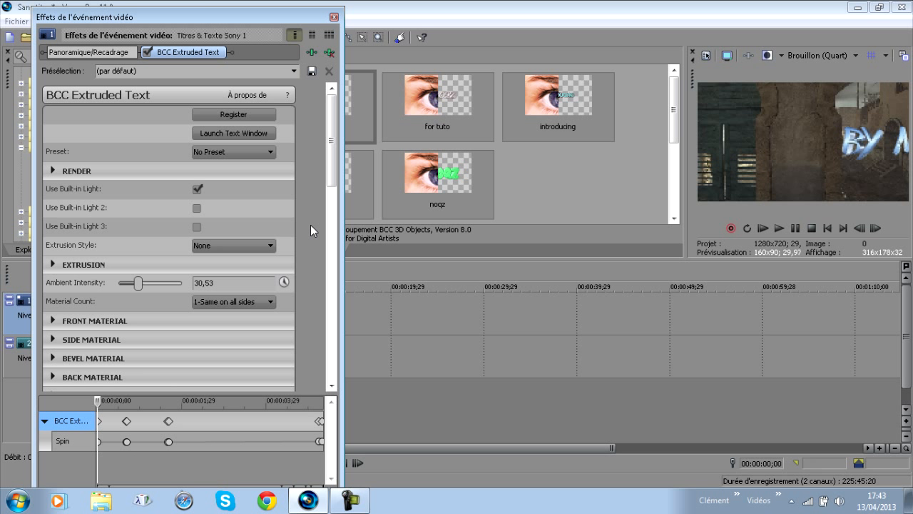
click(44, 421)
drag(332, 171, 346, 351)
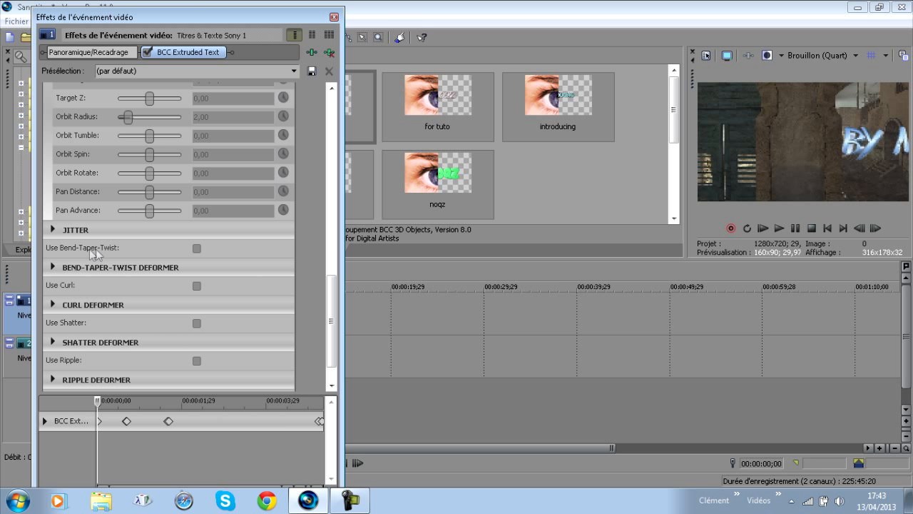
Step: Enable the Bend-Taper-Twist deformer, look over its settings, and switch it off again
click(197, 249)
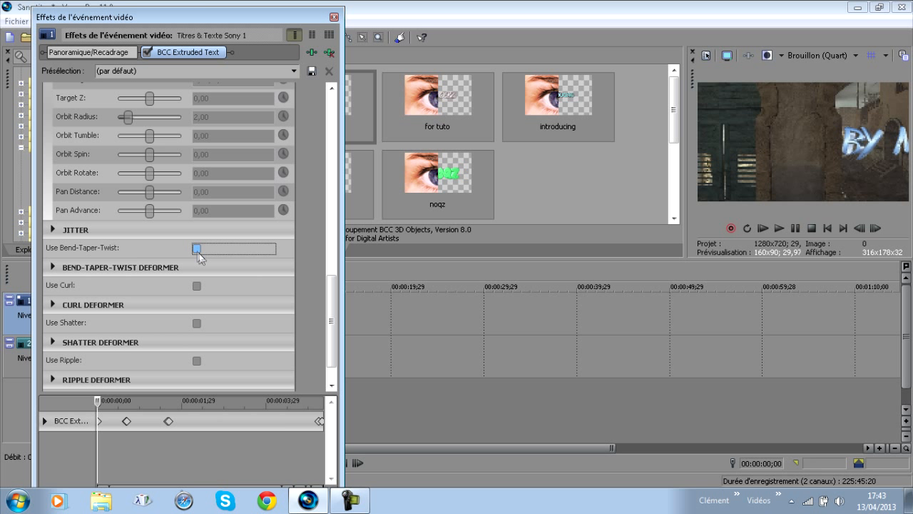
click(196, 249)
click(53, 268)
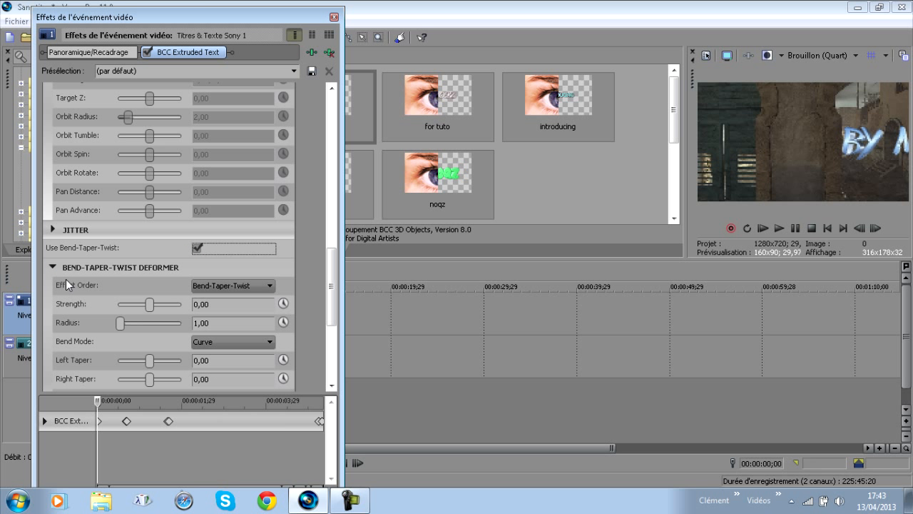
click(49, 267)
click(197, 249)
click(53, 265)
click(53, 265)
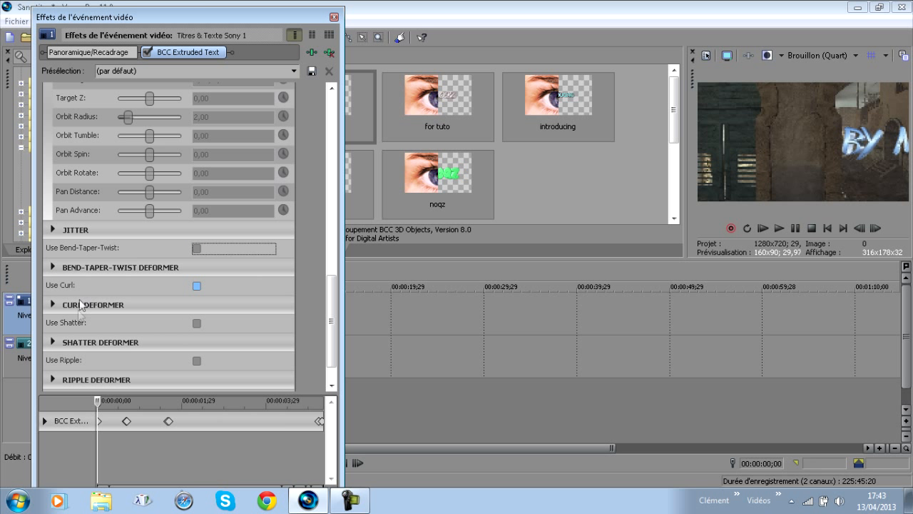
Step: Enable the Pulse deformer and set its Amplitude to 122,11 and Frequency to 55,79
drag(330, 314, 343, 359)
click(50, 381)
drag(331, 335, 330, 380)
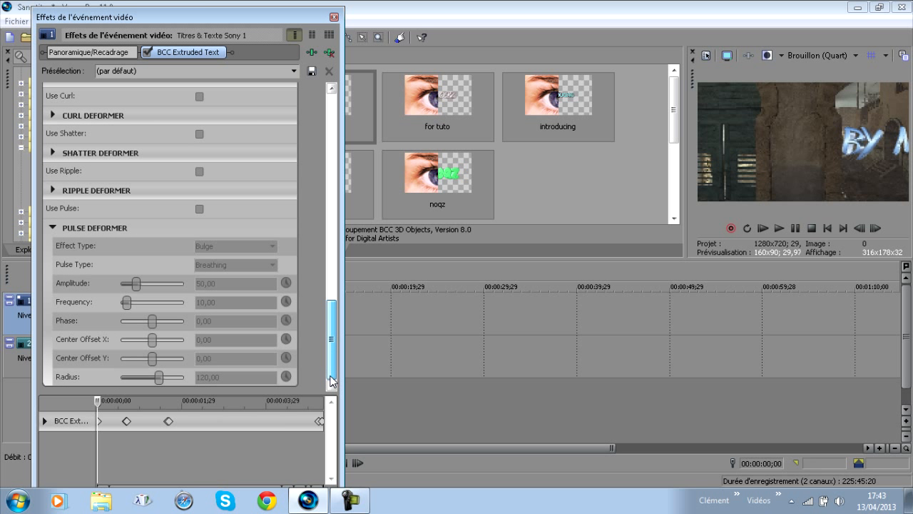
click(56, 225)
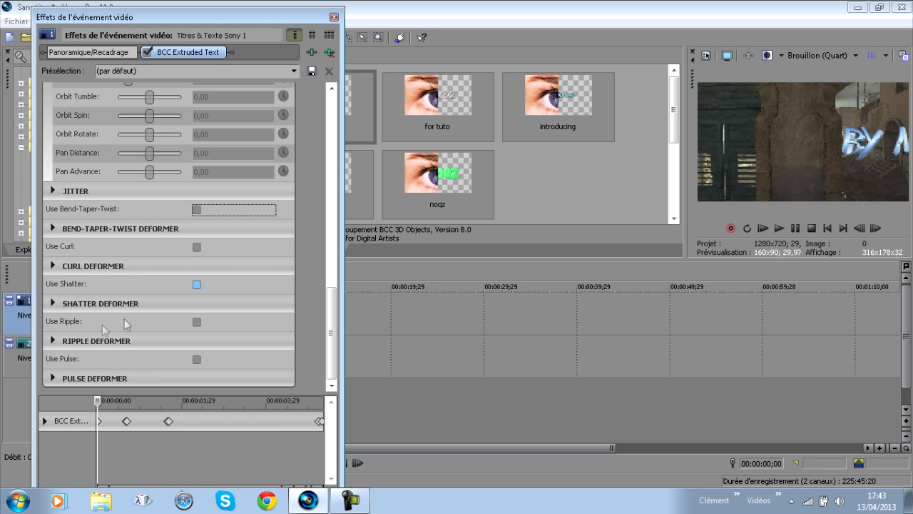
click(193, 359)
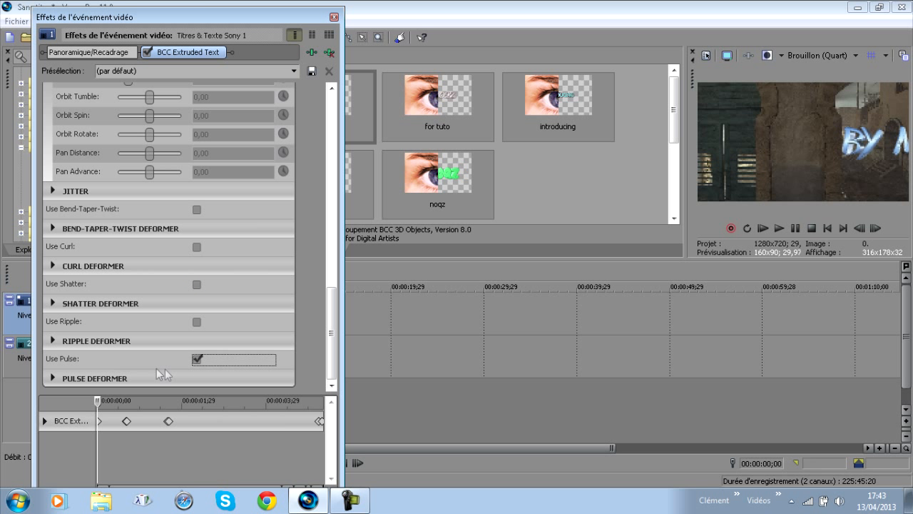
click(52, 376)
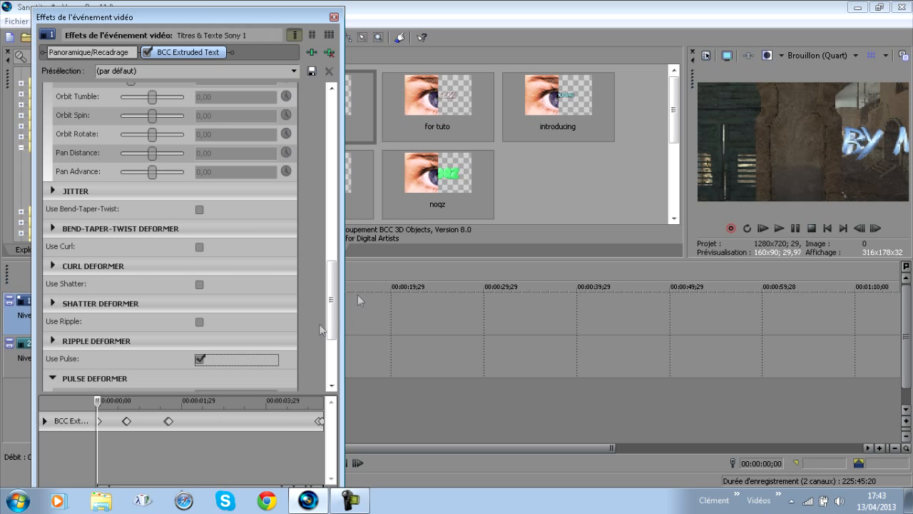
scroll(318, 314, down, 4)
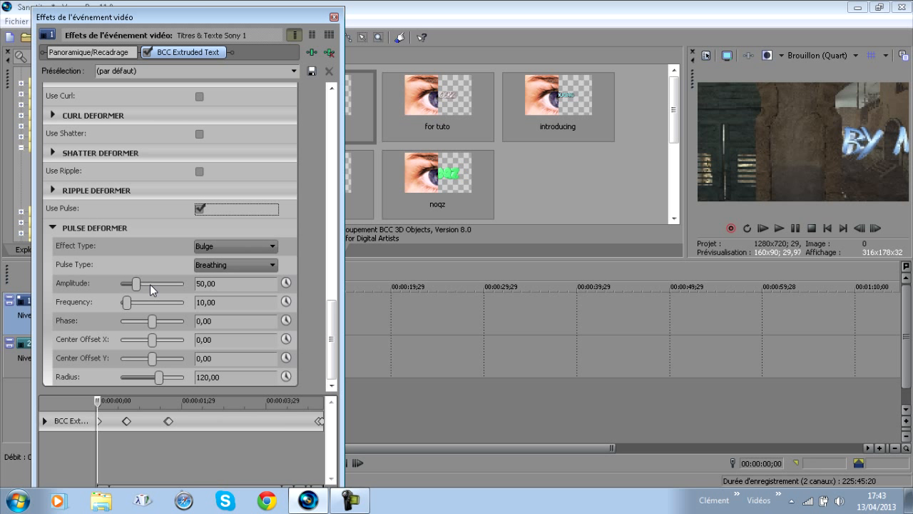
drag(150, 284, 168, 302)
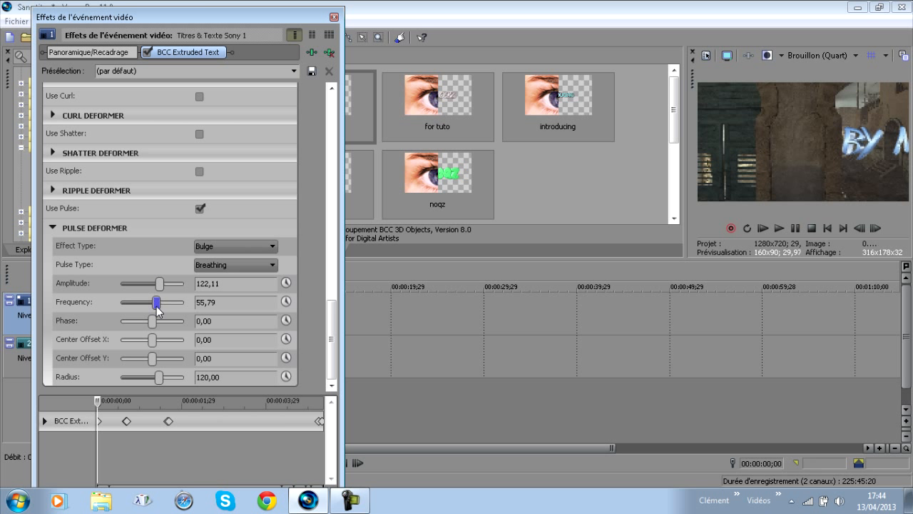
Step: Advance the preview frame by frame to 00:00:00;04 and step back to 00:00:00;02 to examine the pulsing text
click(876, 228)
click(880, 227)
click(879, 228)
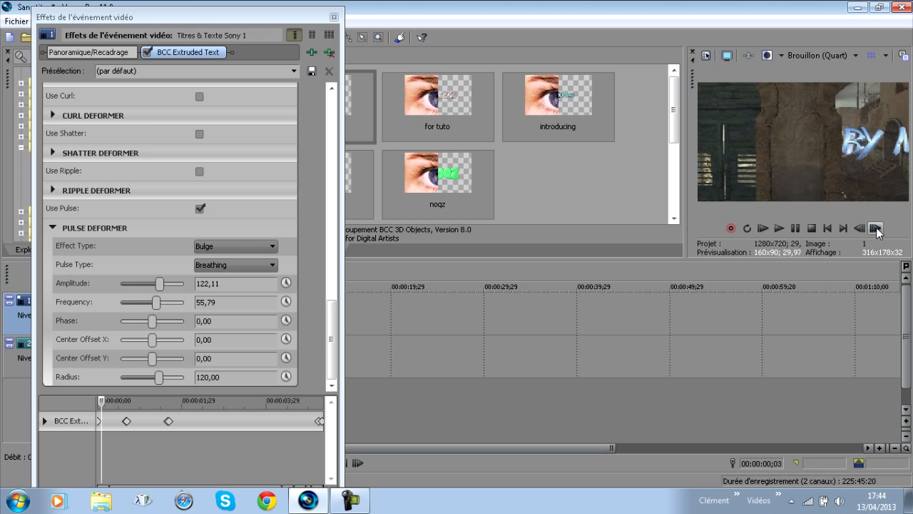
click(876, 227)
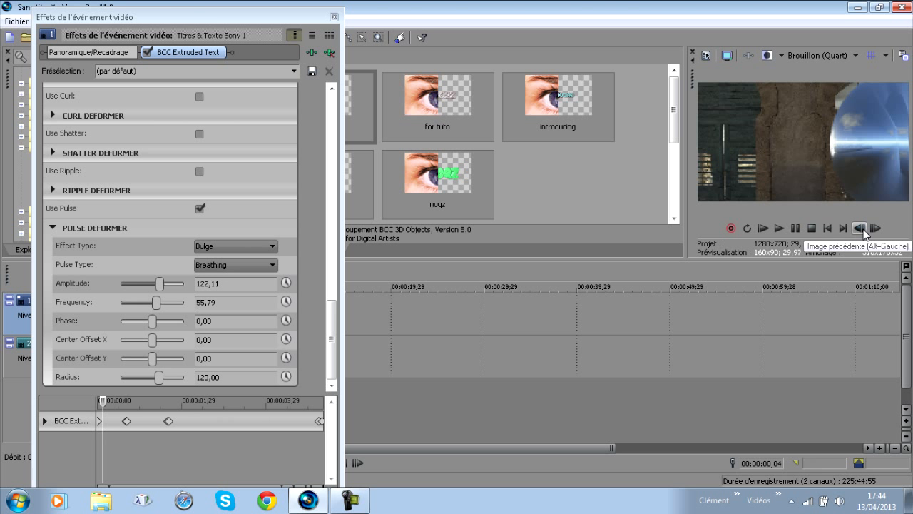
click(861, 228)
click(861, 228)
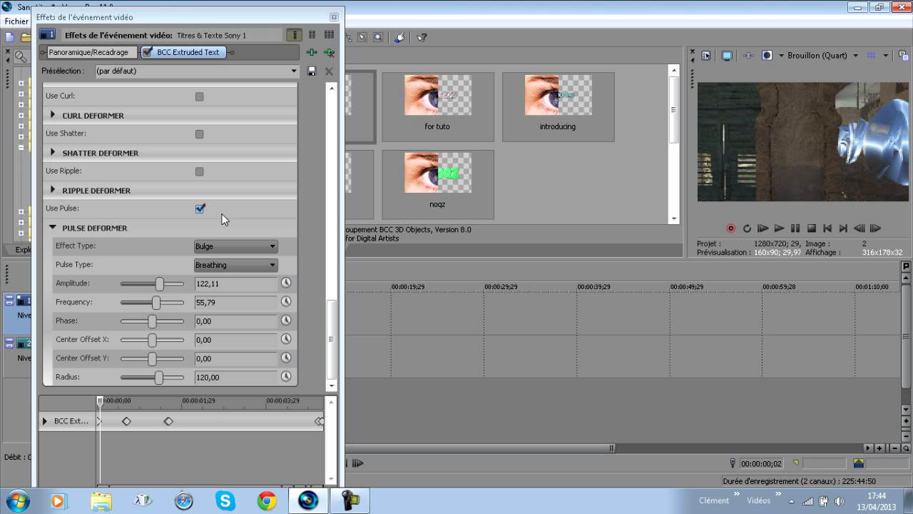
Step: Switch off the Pulse deformer on the extruded text
scroll(331, 324, up, 1)
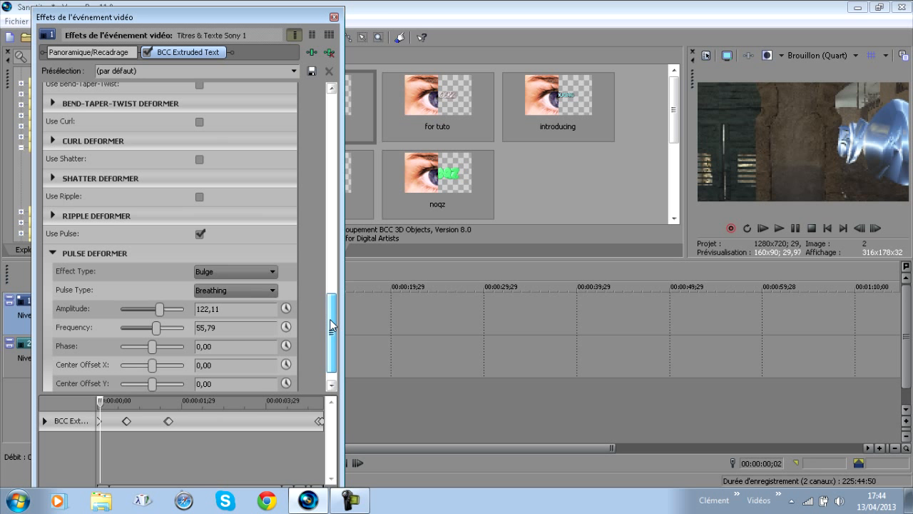
drag(330, 319, 330, 318)
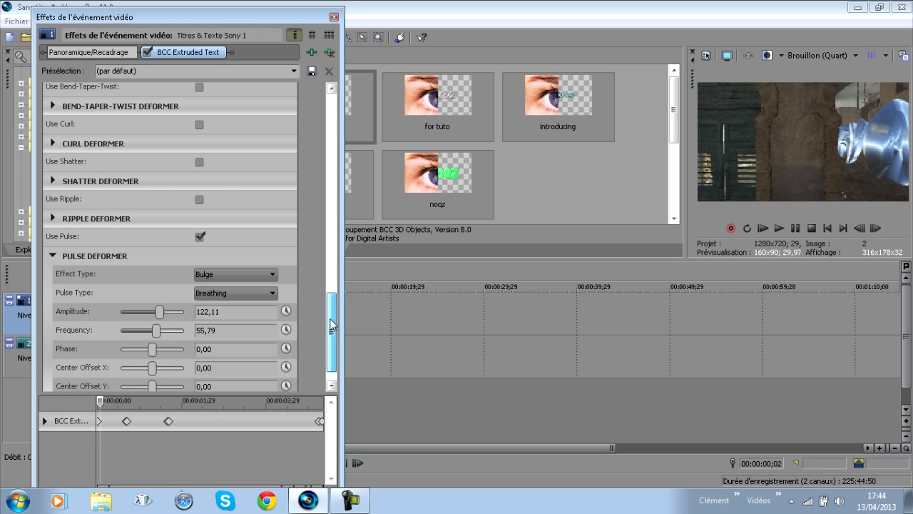
drag(331, 324, 329, 304)
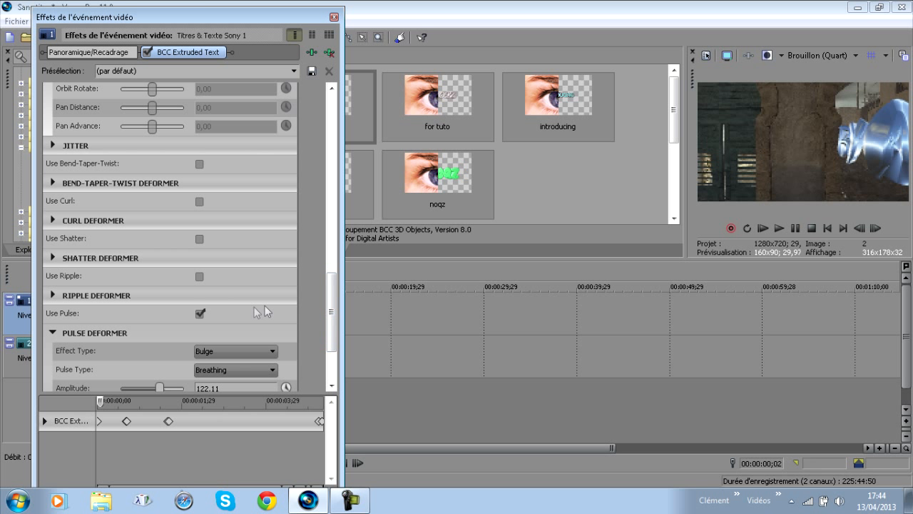
click(200, 314)
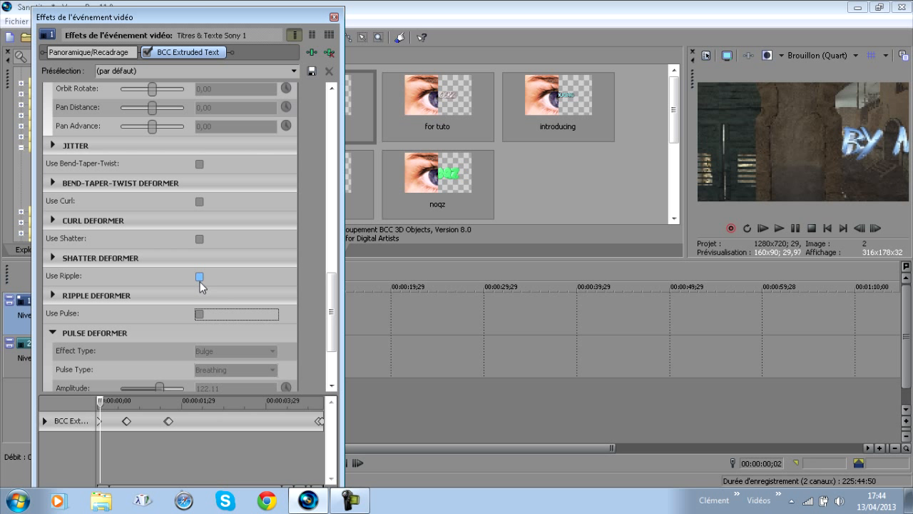
Step: Enable the Ripple deformer and set its Position X to -1,75 and Position Y to 1,79
click(200, 279)
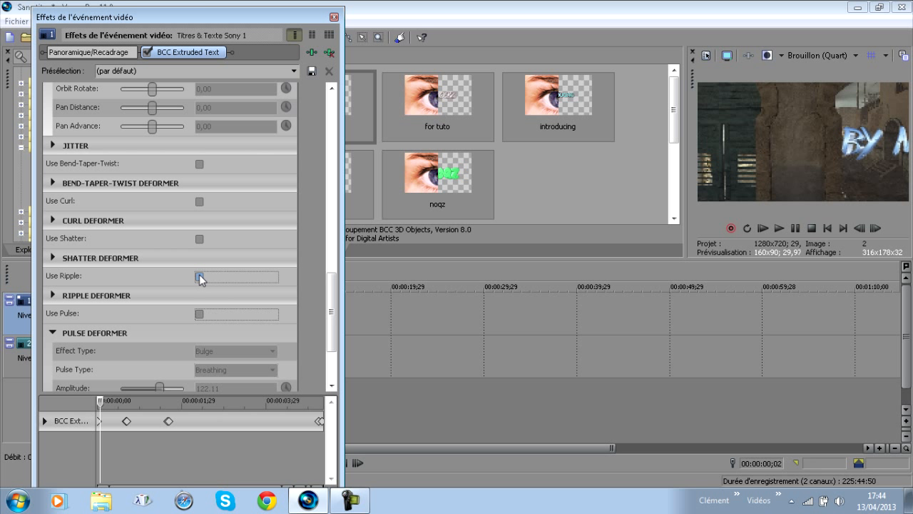
click(52, 294)
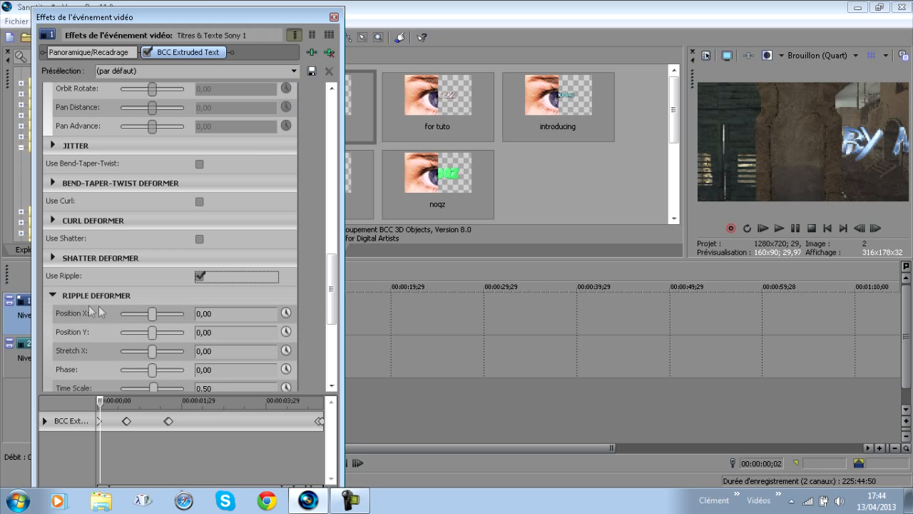
drag(154, 312, 184, 333)
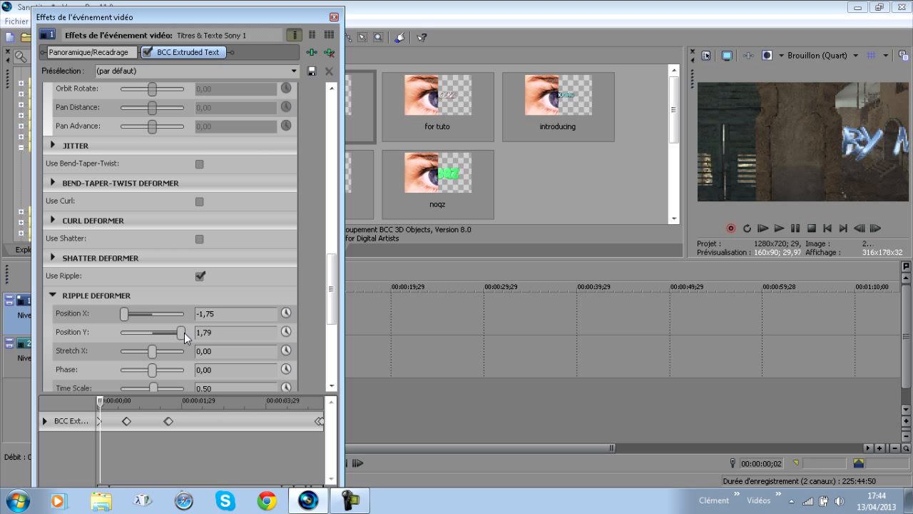
Step: Switch off the Ripple deformer, collapse its section and close the title's effect settings
click(200, 276)
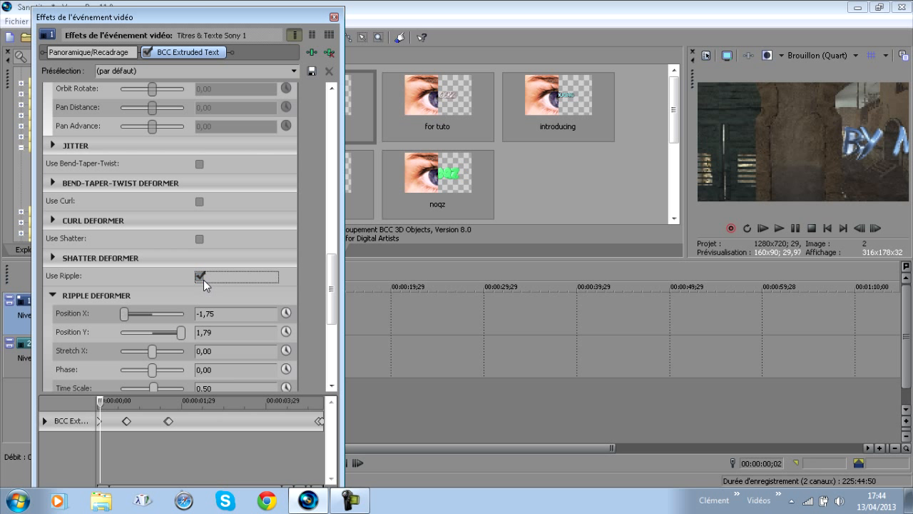
click(52, 294)
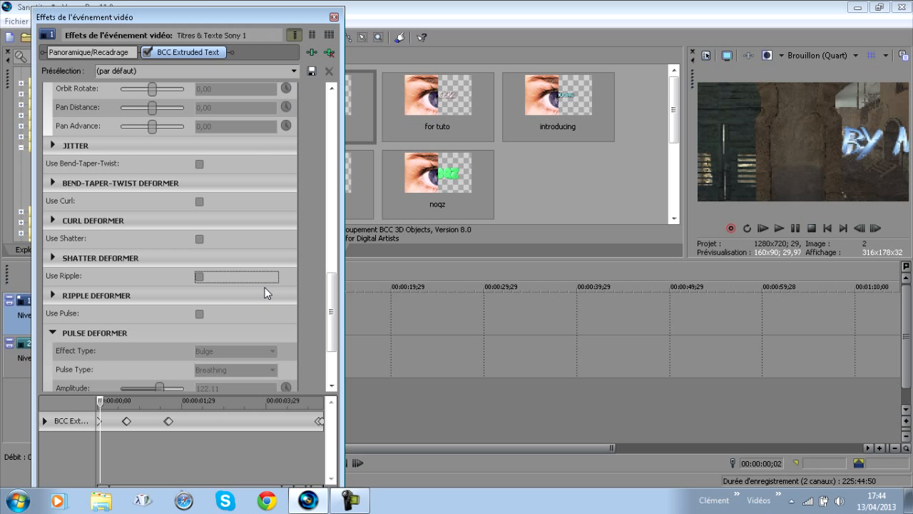
drag(336, 327, 330, 122)
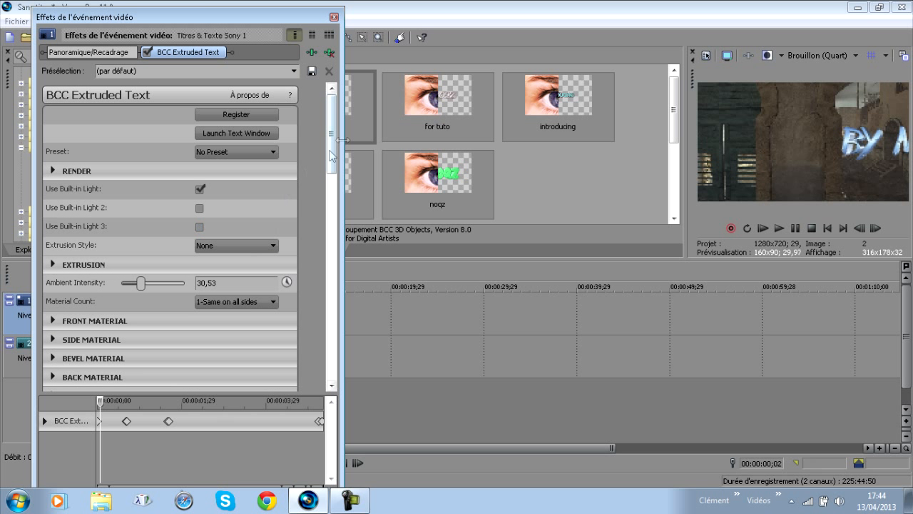
click(333, 16)
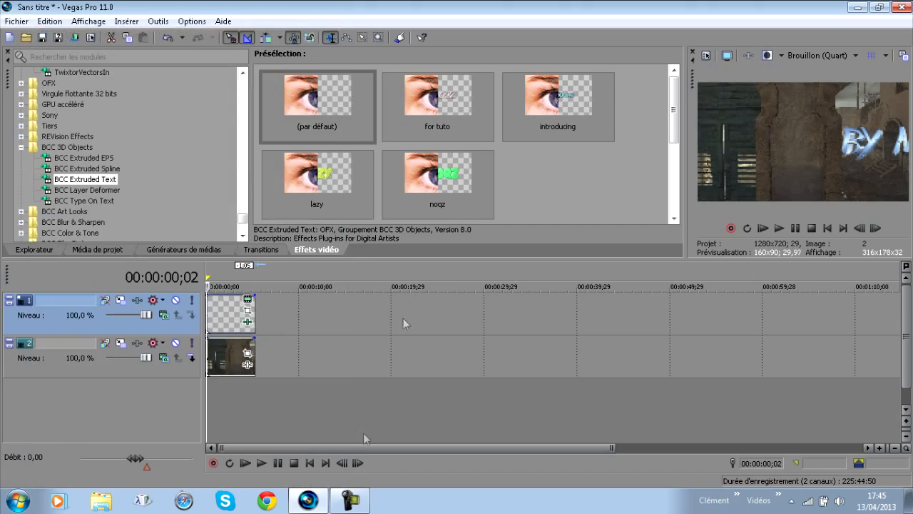